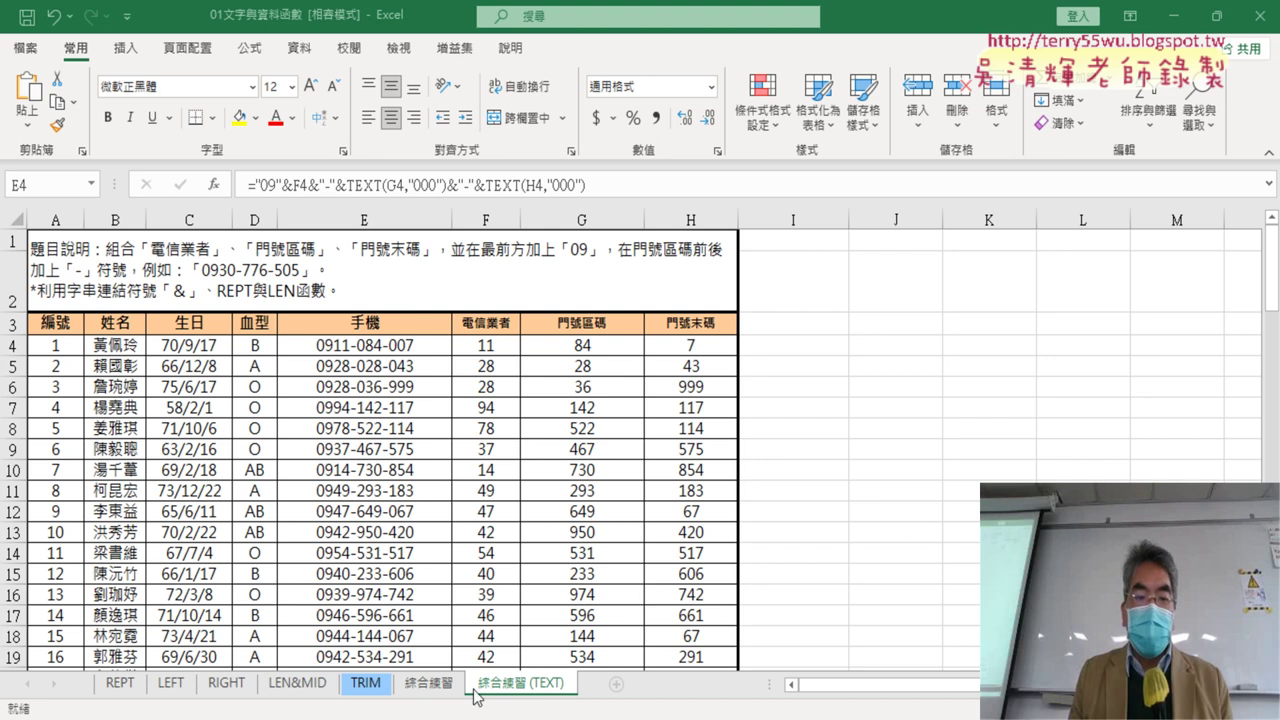
Compare the sheets, then sketch and clear red notes marking column E's phone numbers
{"action": "left_click", "coordinate": [428, 686]}
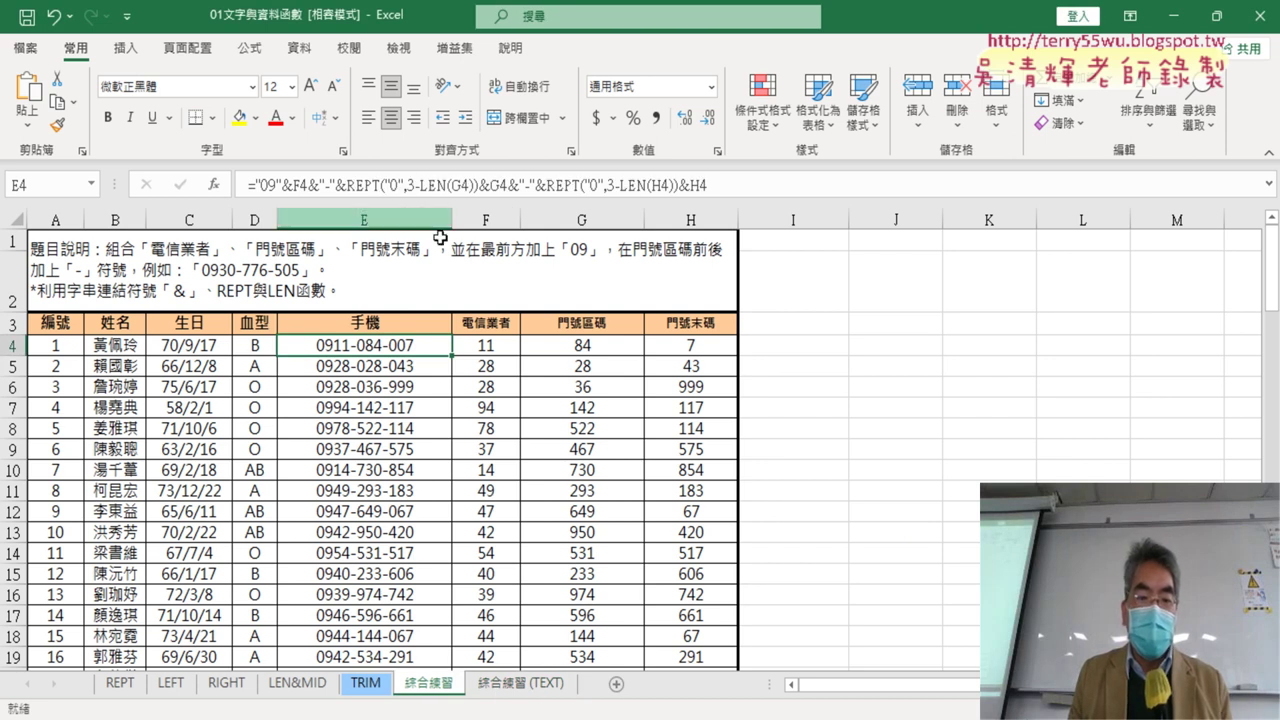
{"action": "left_click", "coordinate": [533, 686]}
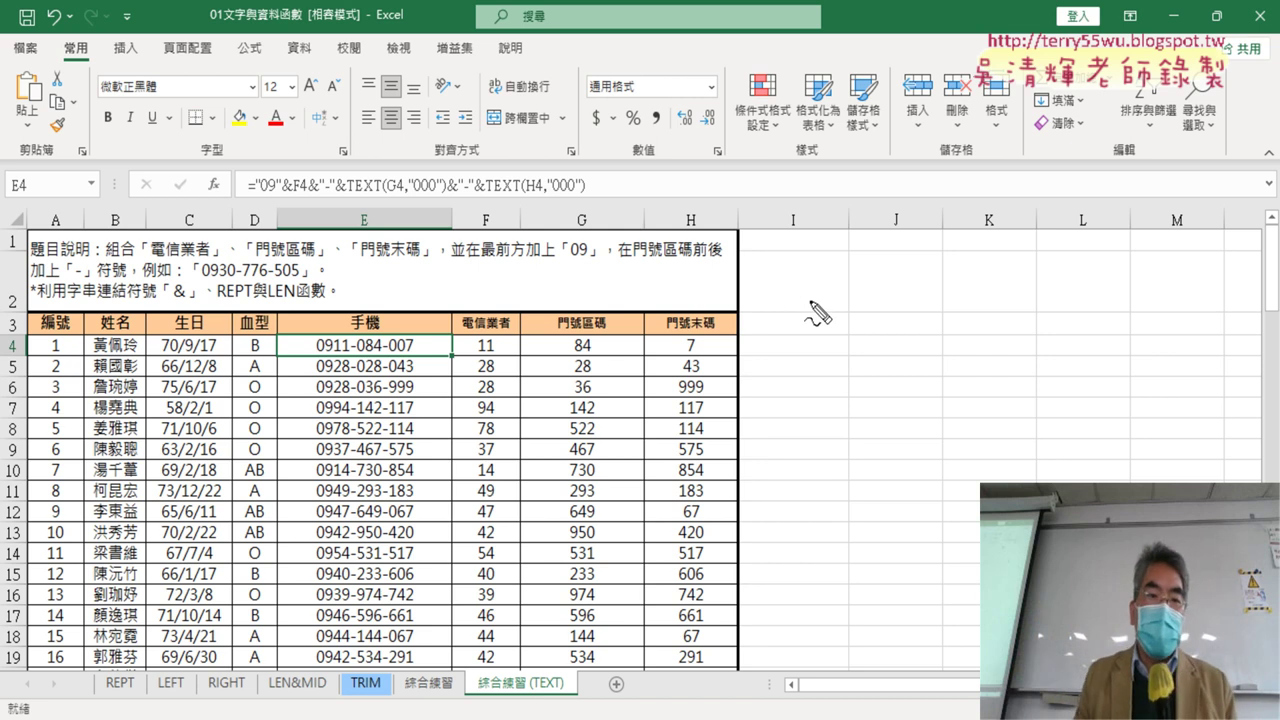
{"action": "left_click_drag", "start_coordinate": [803, 318], "coordinate": [818, 354]}
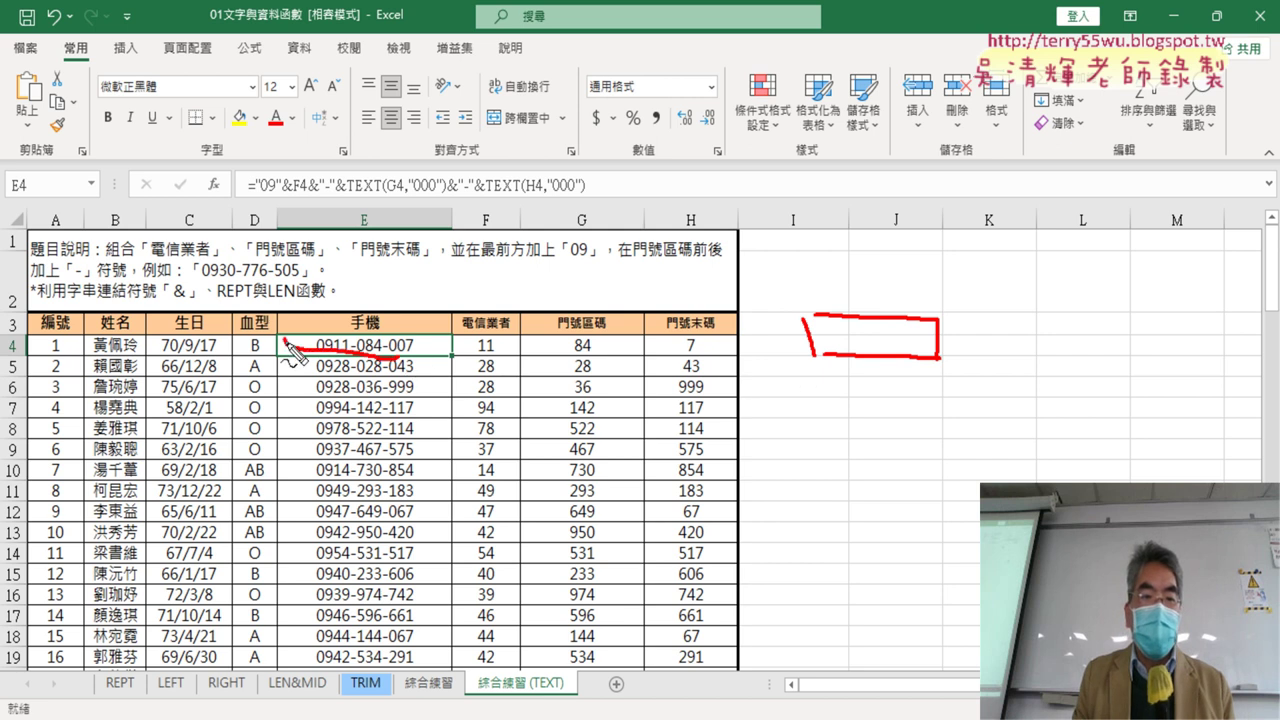
{"action": "mouse_move", "coordinate": [398, 336]}
{"action": "left_mouse_down"}
{"action": "mouse_move", "coordinate": [440, 345]}
{"action": "mouse_move", "coordinate": [412, 425]}
{"action": "left_mouse_up"}
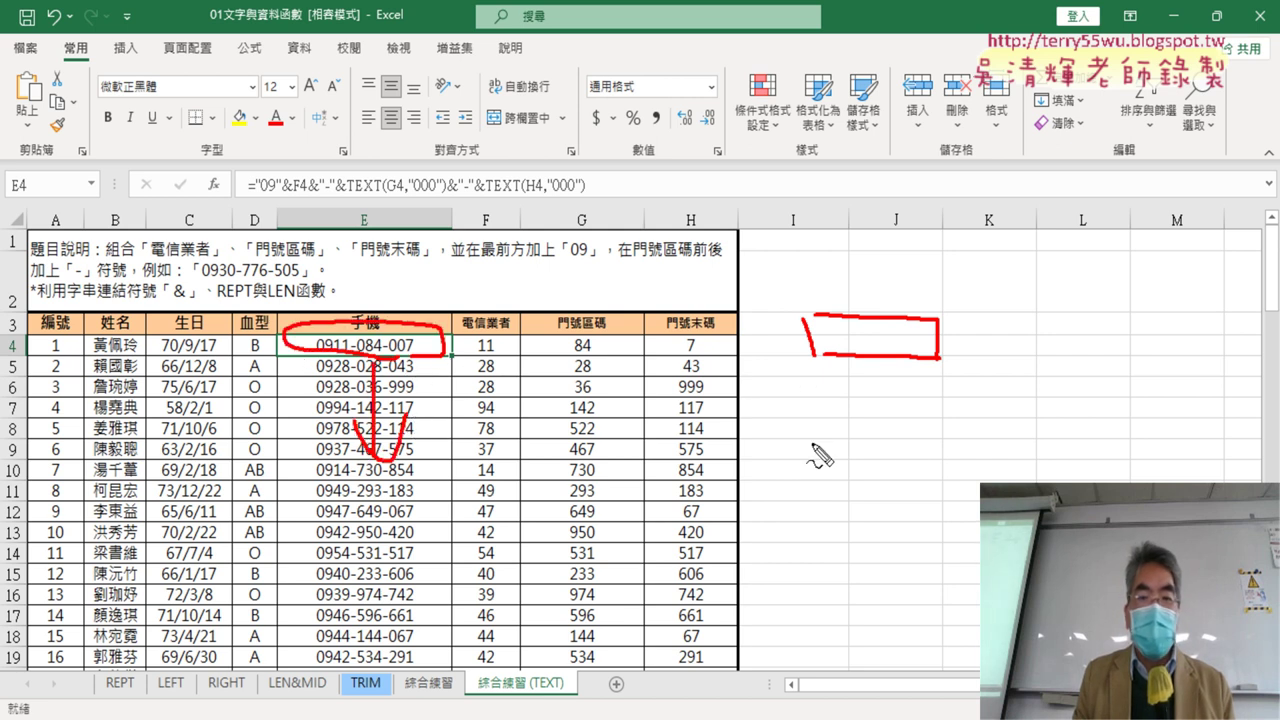
{"action": "mouse_move", "coordinate": [822, 378]}
{"action": "left_mouse_down"}
{"action": "mouse_move", "coordinate": [826, 410]}
{"action": "mouse_move", "coordinate": [938, 389]}
{"action": "mouse_move", "coordinate": [812, 410]}
{"action": "left_mouse_up"}
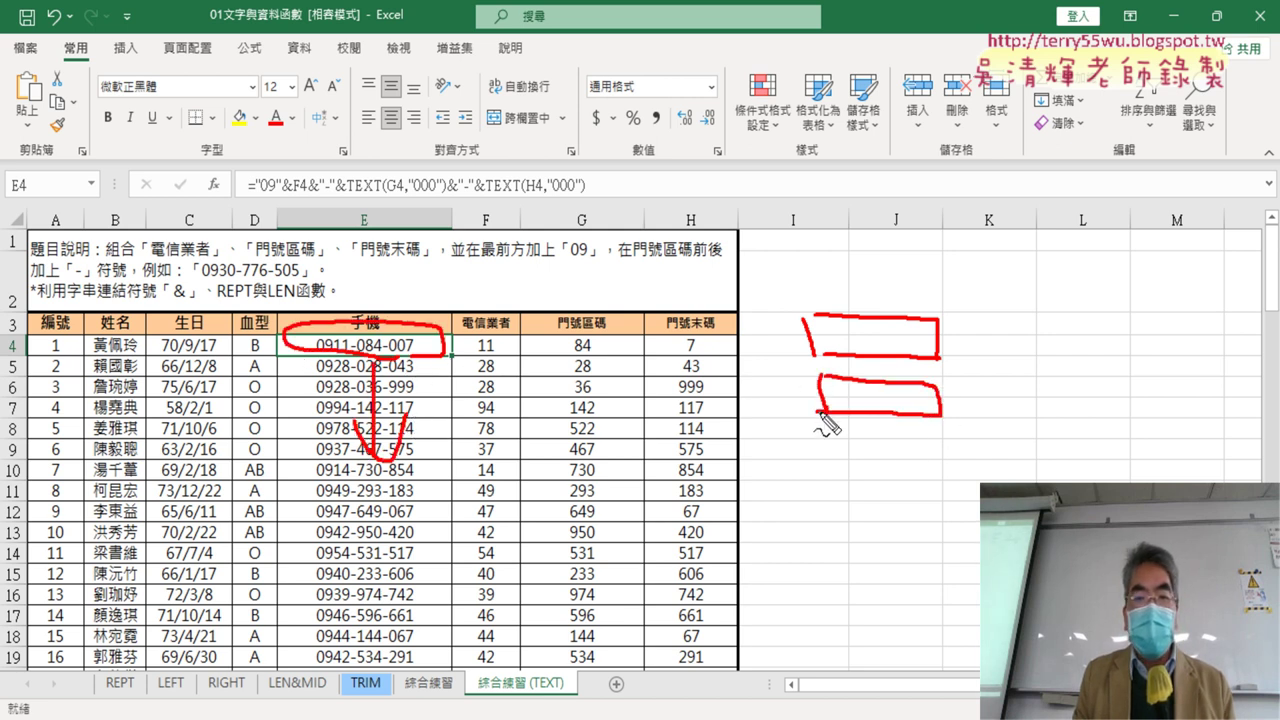
{"action": "mouse_move", "coordinate": [412, 392]}
{"action": "left_mouse_down"}
{"action": "mouse_move", "coordinate": [360, 432]}
{"action": "mouse_move", "coordinate": [424, 428]}
{"action": "left_mouse_up"}
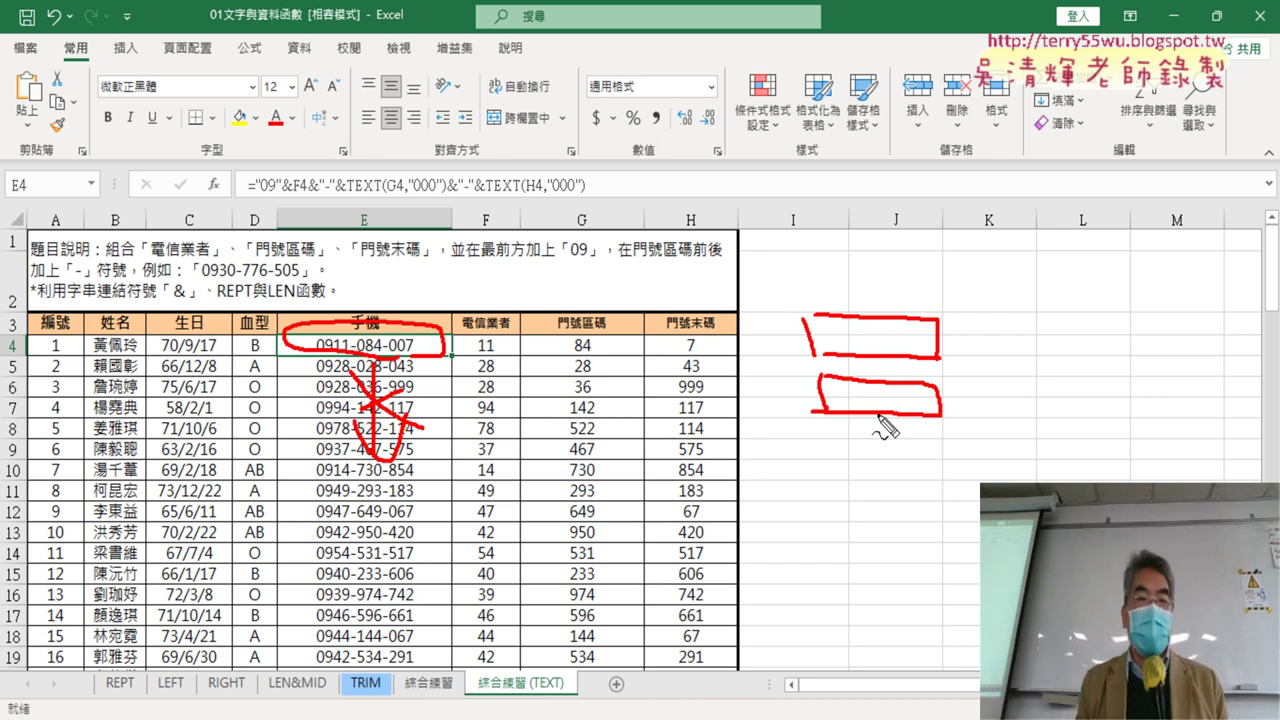
{"action": "key", "text": "Escape"}
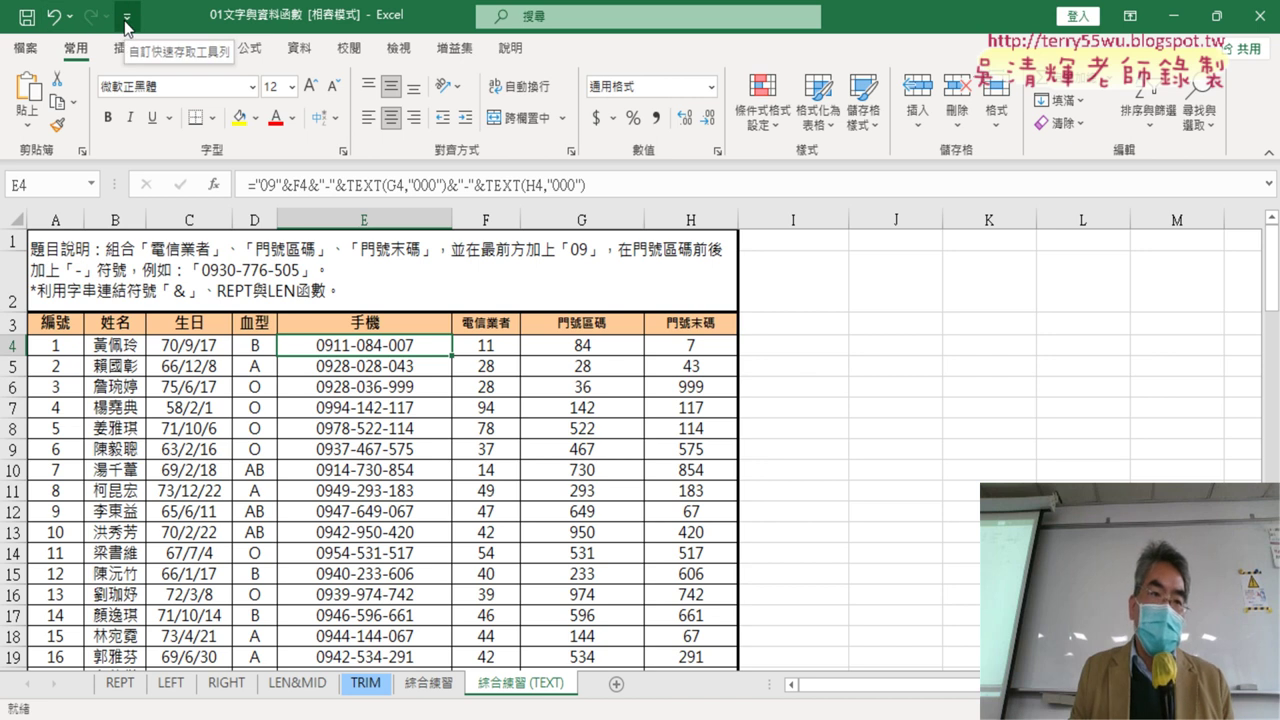
Check 開發人員 in the Customize Ribbon options via More Commands
{"action": "left_click", "coordinate": [127, 20]}
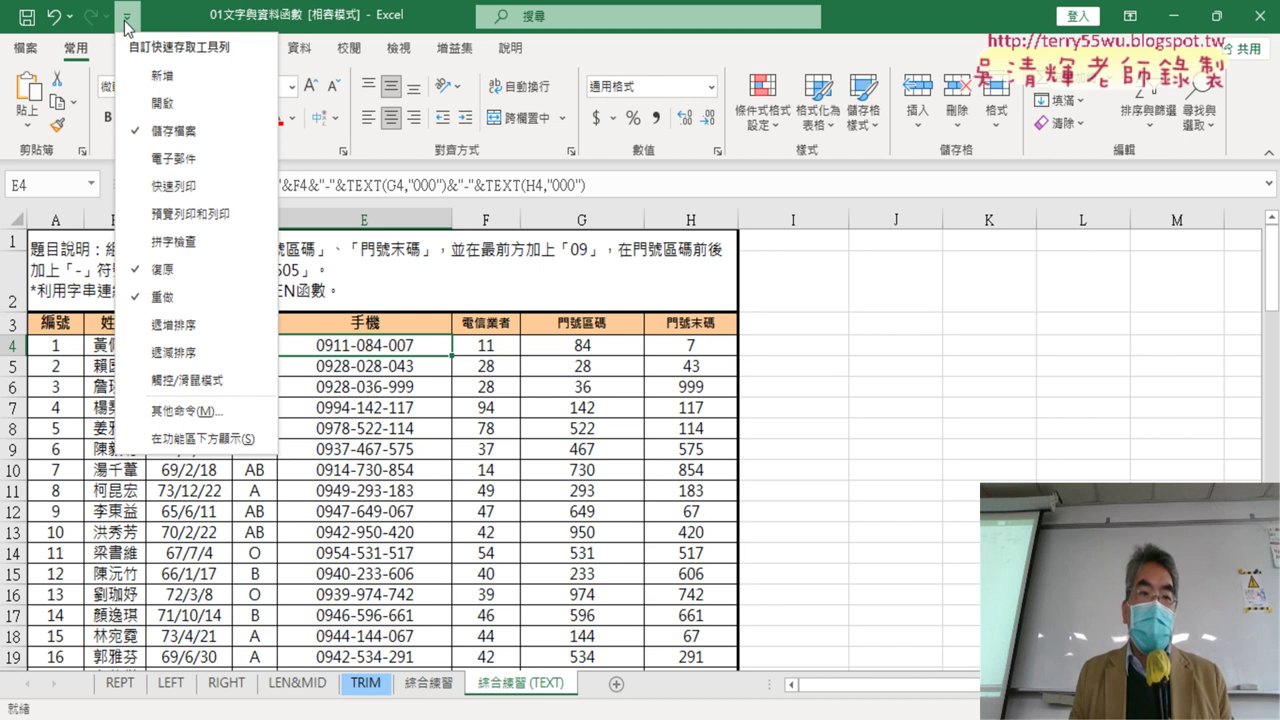
{"action": "left_click", "coordinate": [190, 411]}
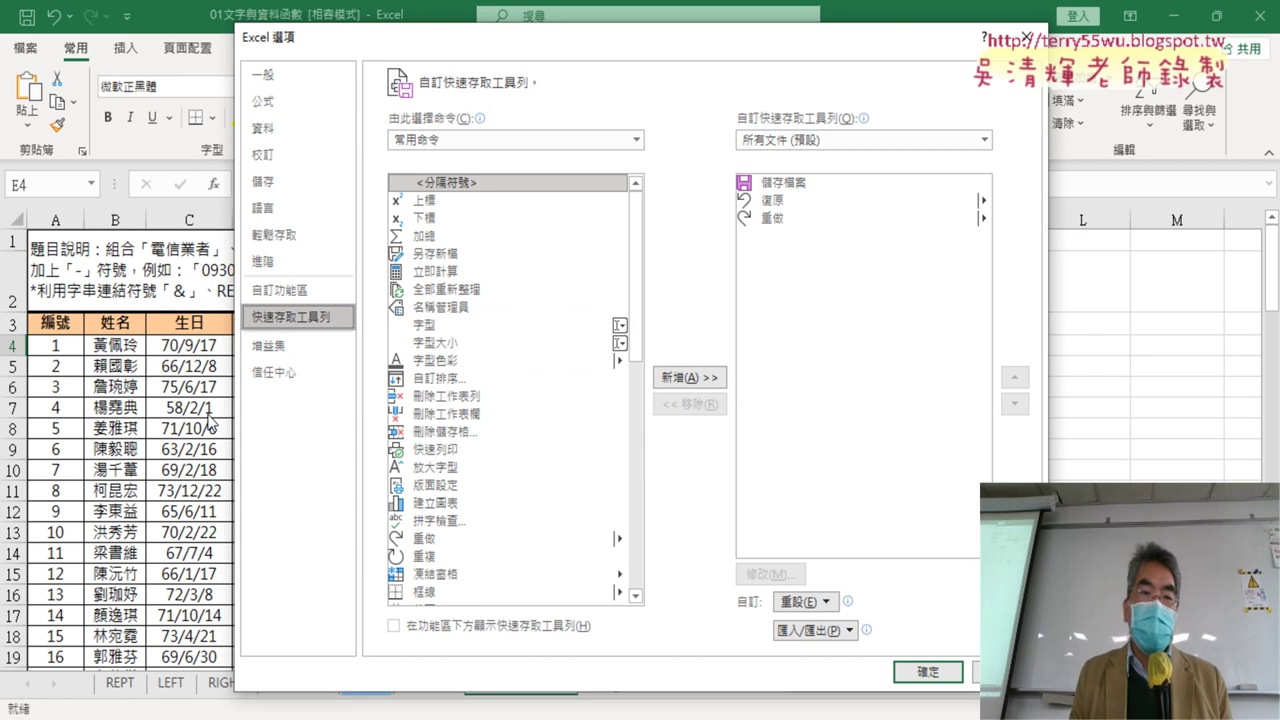
{"action": "left_click", "coordinate": [296, 292]}
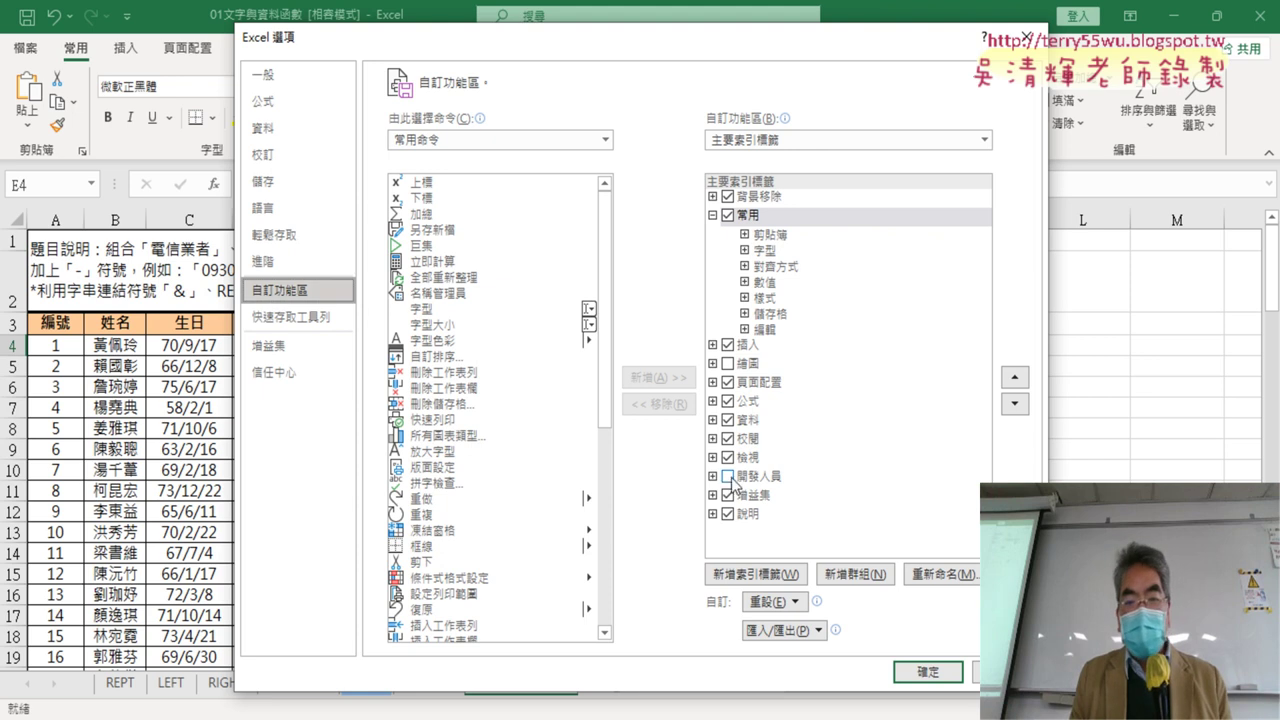
{"action": "left_click", "coordinate": [728, 477]}
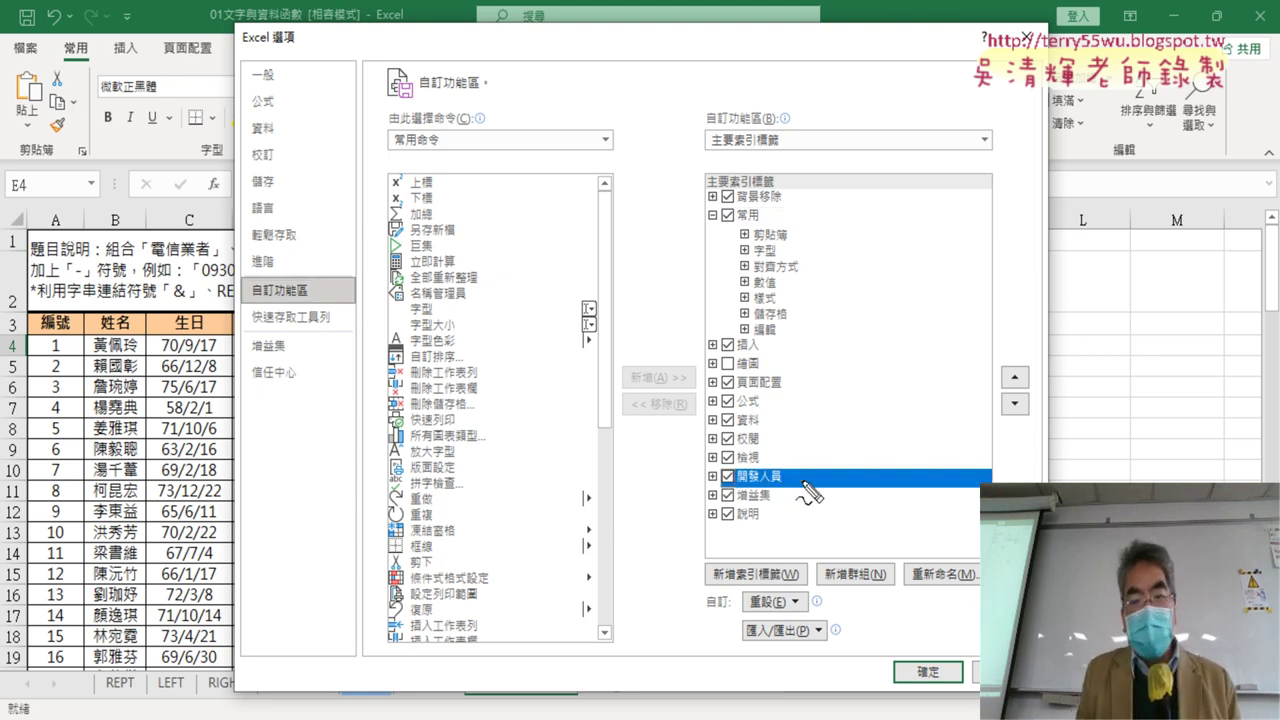
Annotate the customisation path in red, clear the notes, and confirm with 確定
{"action": "left_click_drag", "start_coordinate": [790, 494], "coordinate": [788, 486]}
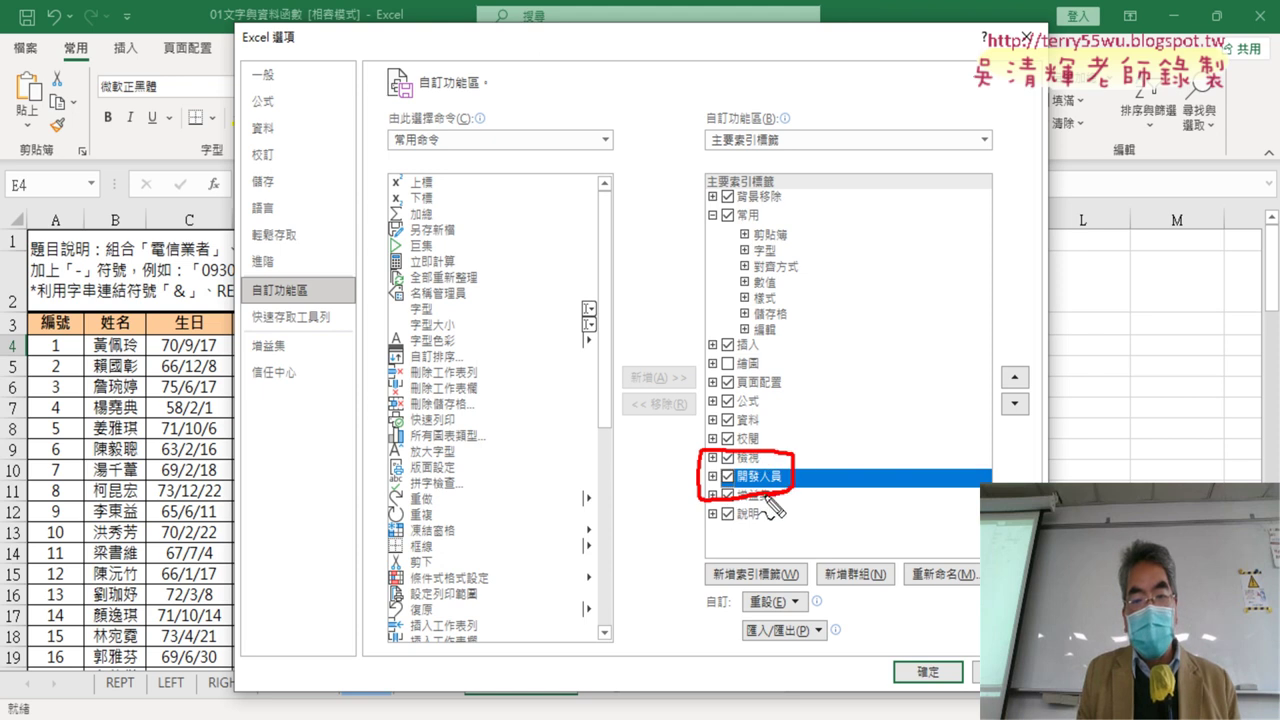
{"action": "left_click_drag", "start_coordinate": [350, 300], "coordinate": [348, 310]}
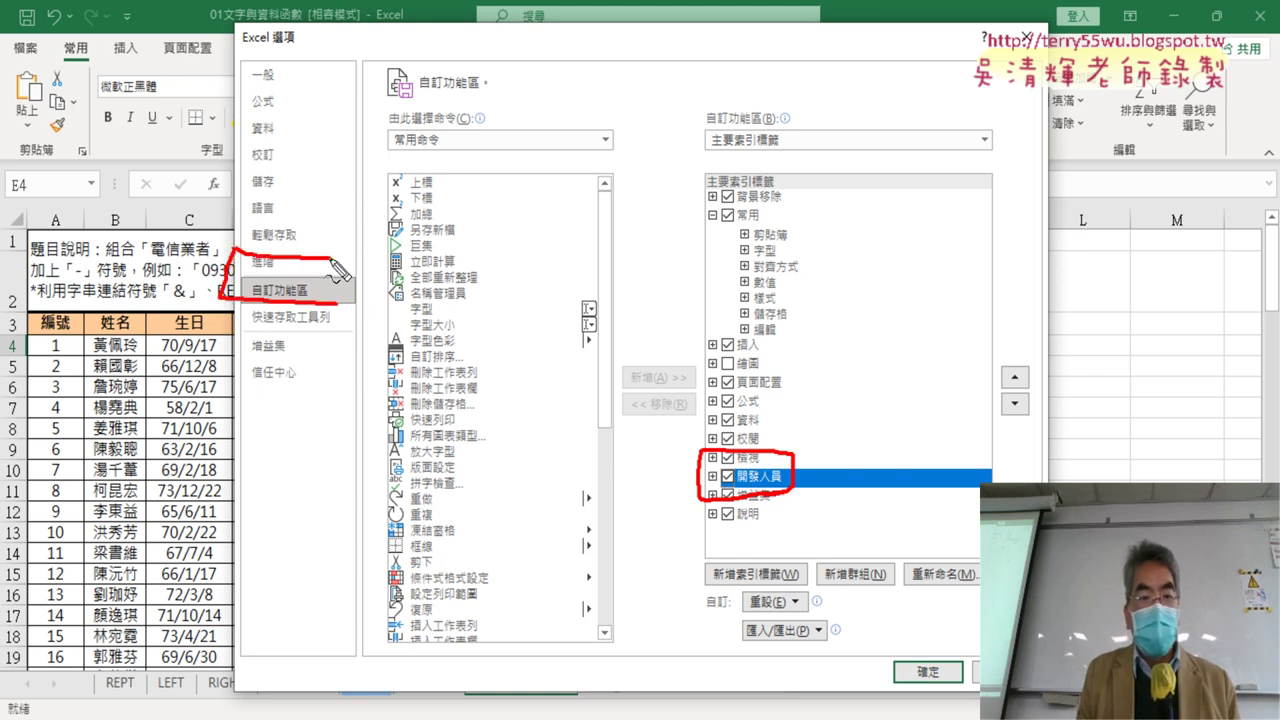
{"action": "left_click_drag", "start_coordinate": [136, 34], "coordinate": [138, 36]}
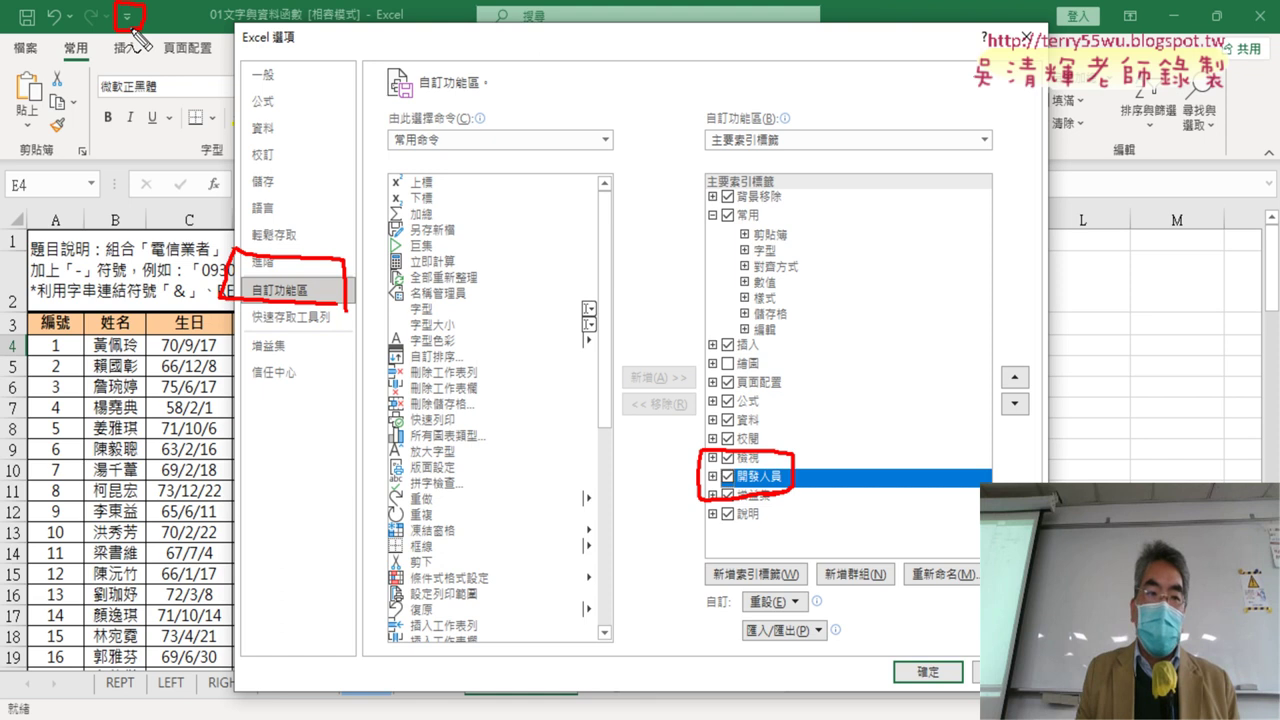
{"action": "left_click_drag", "start_coordinate": [134, 32], "coordinate": [232, 252]}
{"action": "mouse_move", "coordinate": [365, 305]}
{"action": "left_mouse_down"}
{"action": "mouse_move", "coordinate": [682, 474]}
{"action": "mouse_move", "coordinate": [720, 480]}
{"action": "left_mouse_up"}
{"action": "mouse_move", "coordinate": [955, 662]}
{"action": "left_mouse_down"}
{"action": "mouse_move", "coordinate": [965, 700]}
{"action": "mouse_move", "coordinate": [940, 698]}
{"action": "left_mouse_up"}
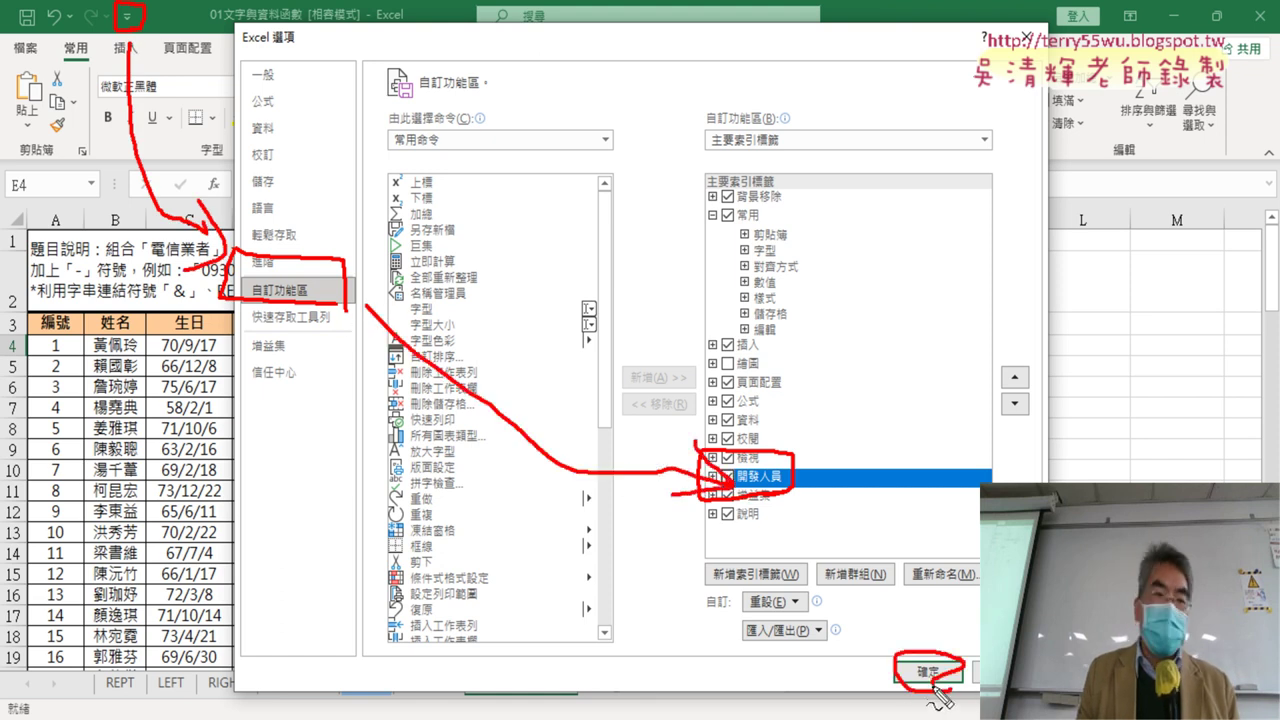
{"action": "key", "text": "Escape"}
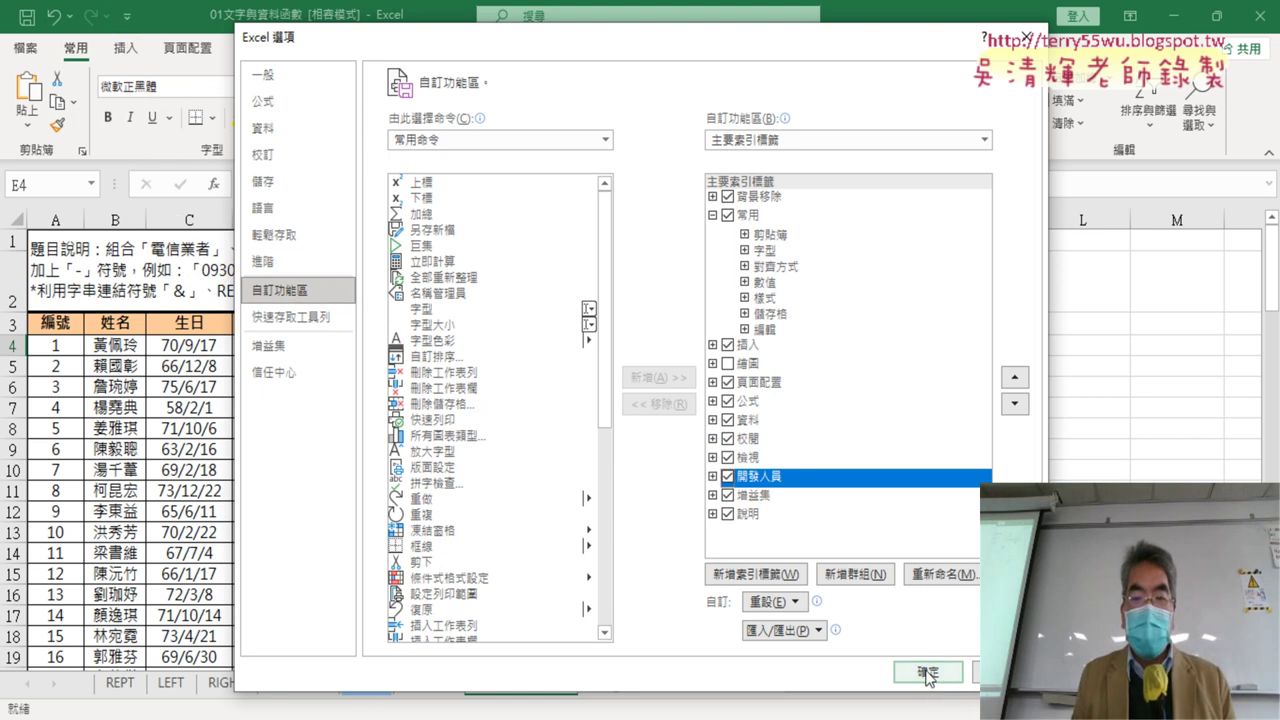
{"action": "left_click", "coordinate": [928, 673]}
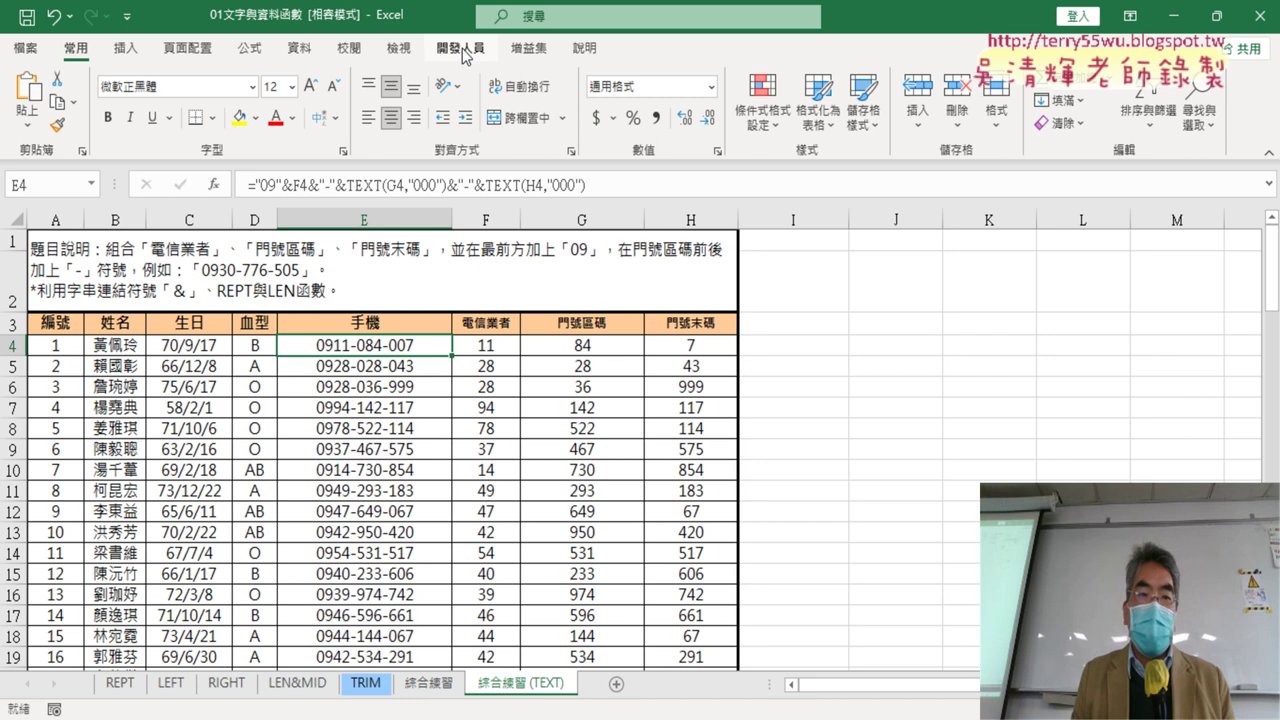
Open 開發人員 and ring 錄製巨集, 巨集, Visual Basic and 插入 in red
{"action": "left_click", "coordinate": [466, 52]}
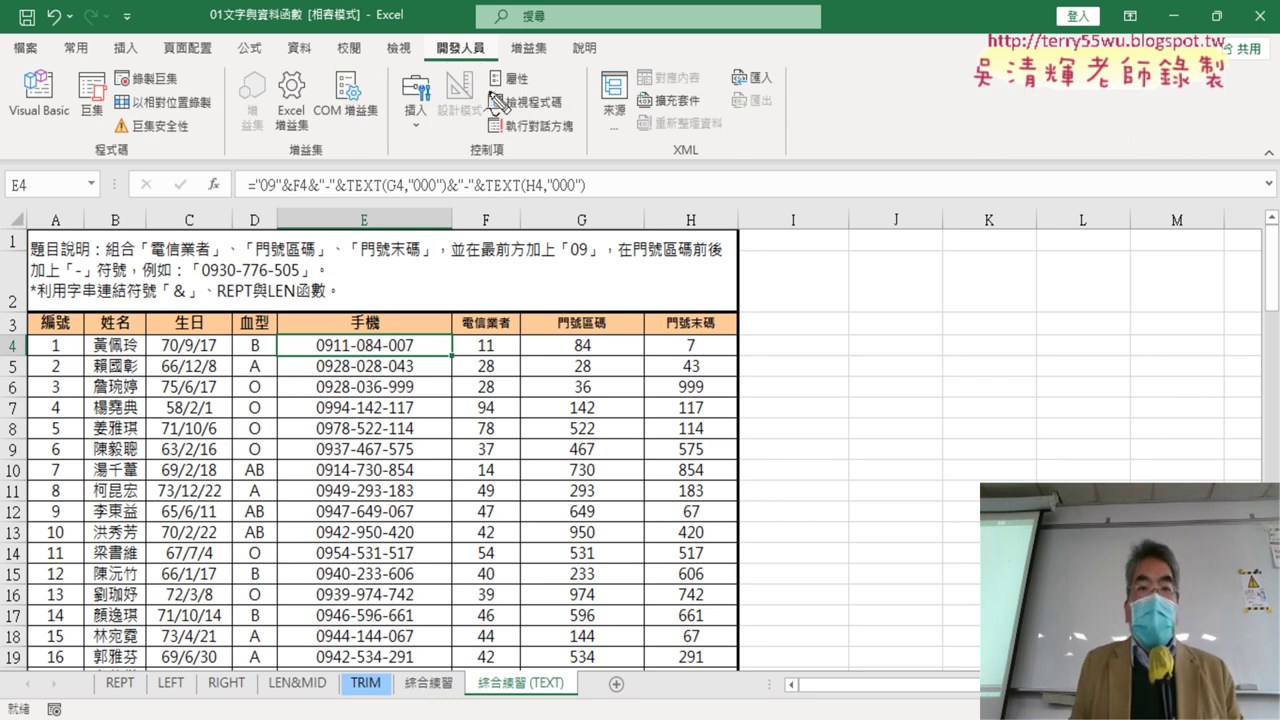
{"action": "left_click_drag", "start_coordinate": [424, 56], "coordinate": [486, 38]}
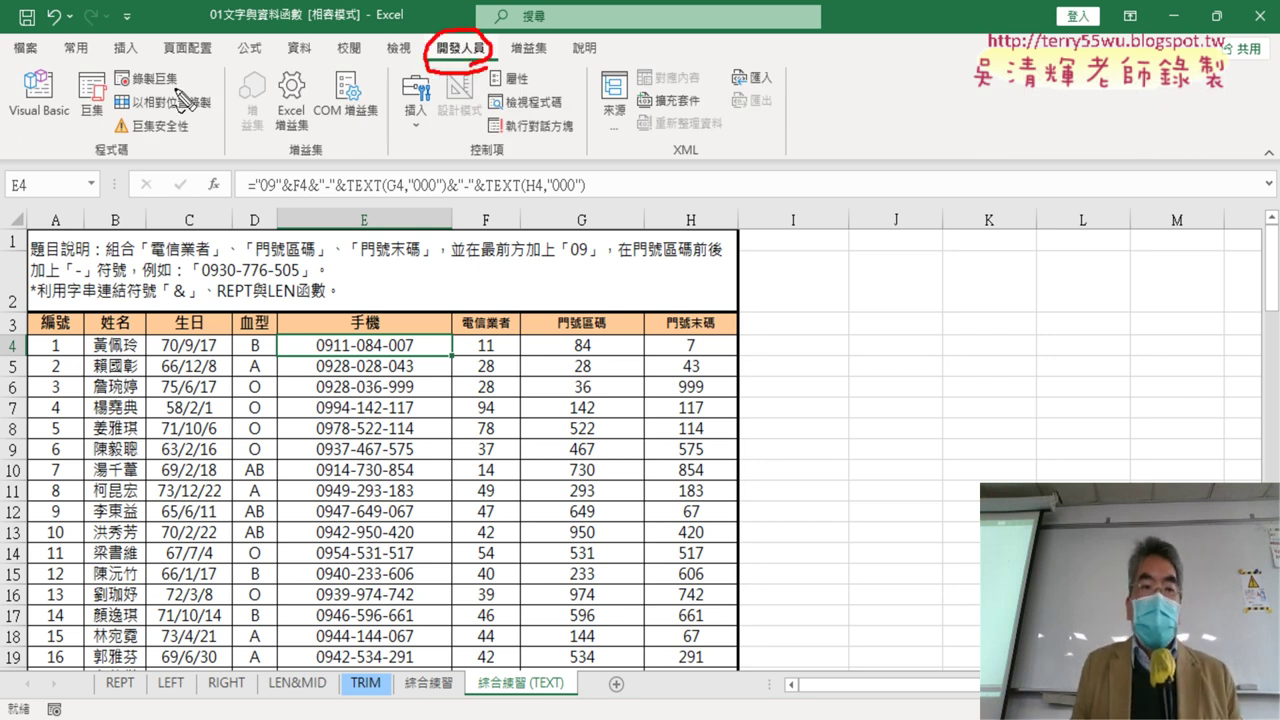
{"action": "left_click_drag", "start_coordinate": [180, 95], "coordinate": [192, 76]}
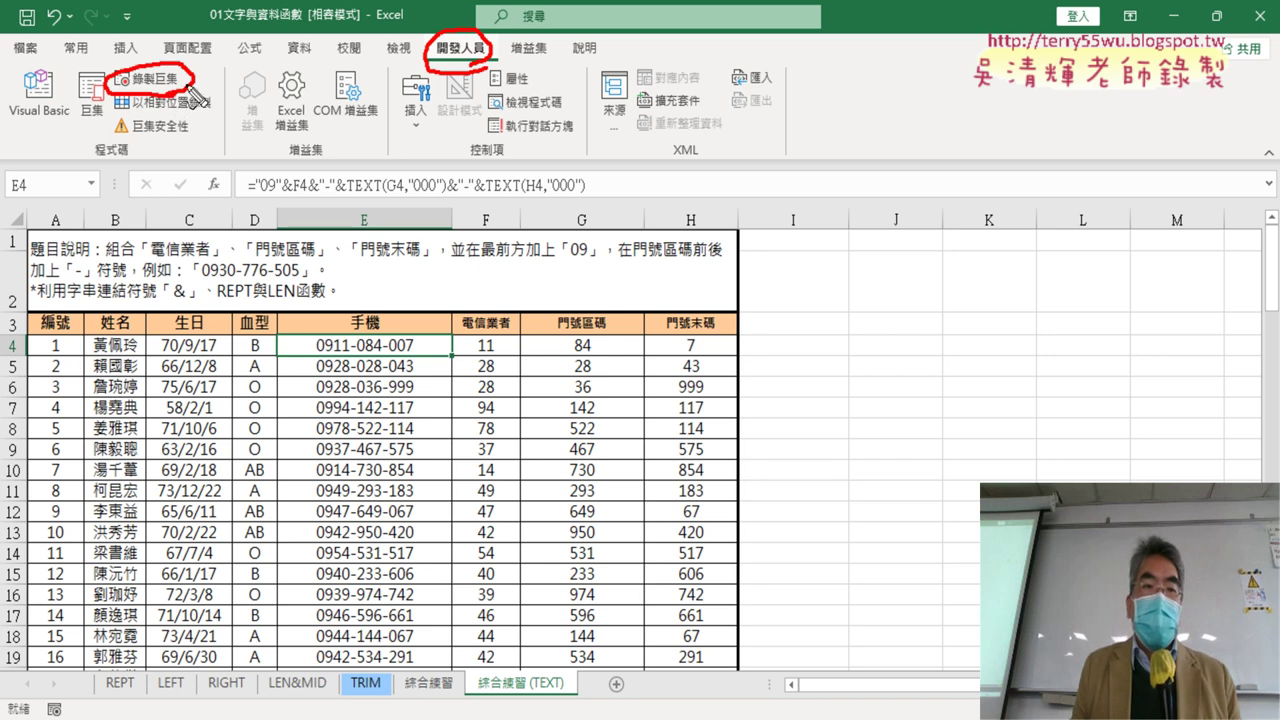
{"action": "left_click_drag", "start_coordinate": [112, 130], "coordinate": [120, 124]}
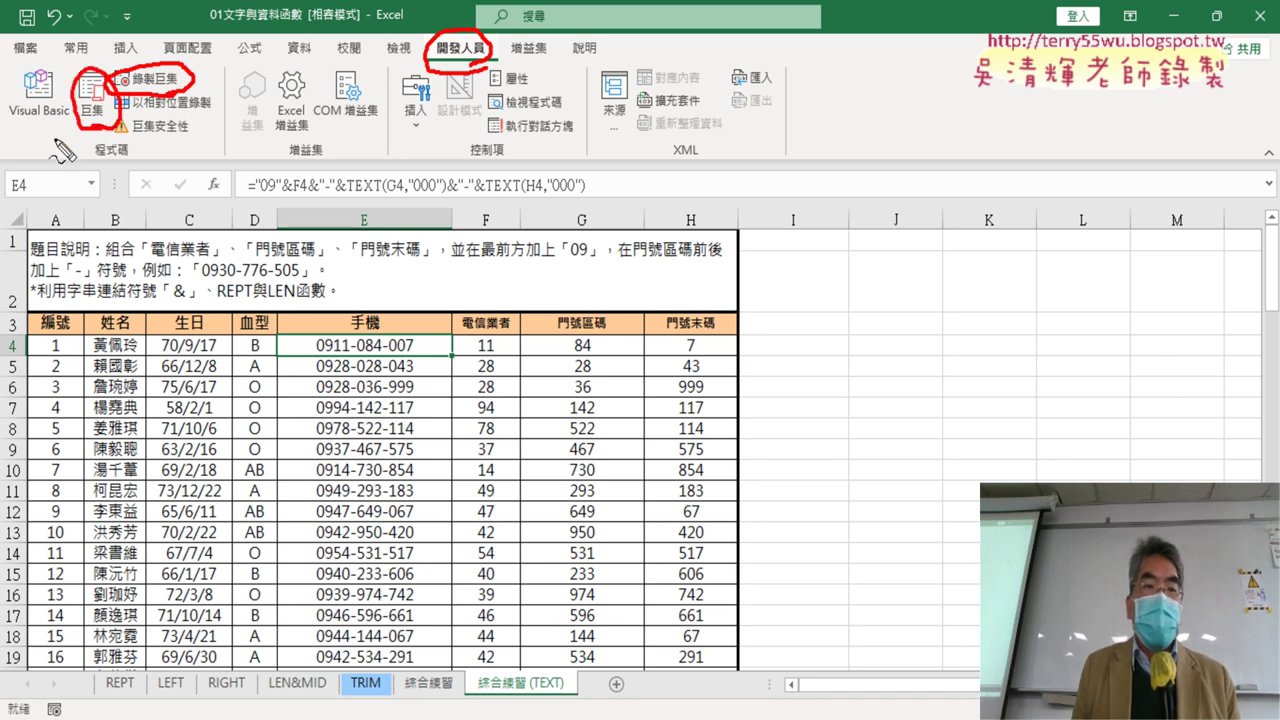
{"action": "left_click_drag", "start_coordinate": [22, 138], "coordinate": [62, 146]}
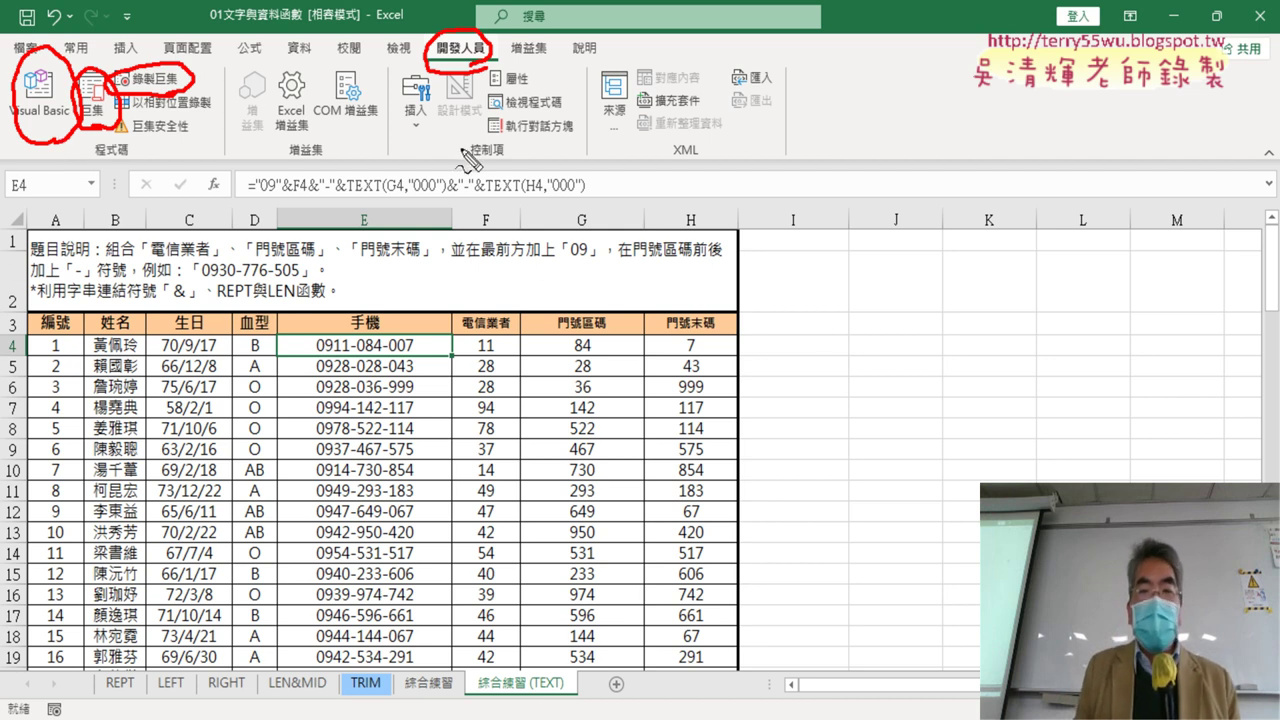
{"action": "left_click_drag", "start_coordinate": [412, 140], "coordinate": [414, 147]}
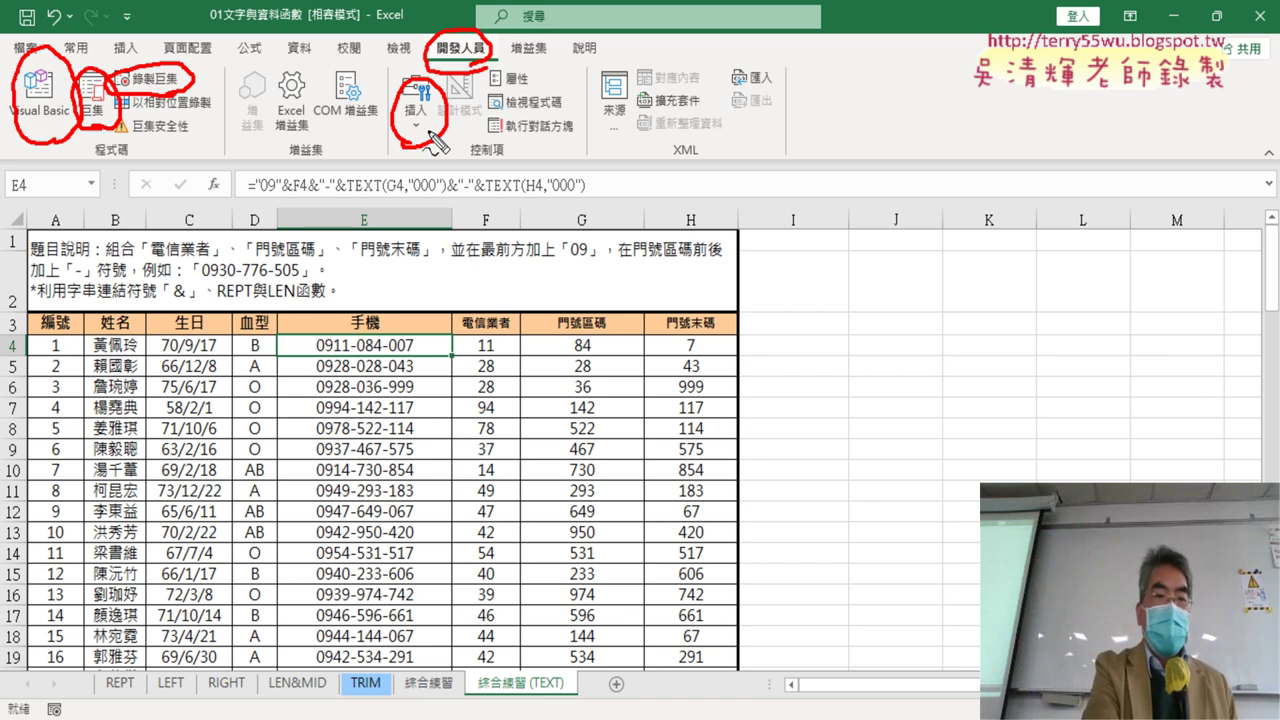
{"action": "key", "text": "Escape"}
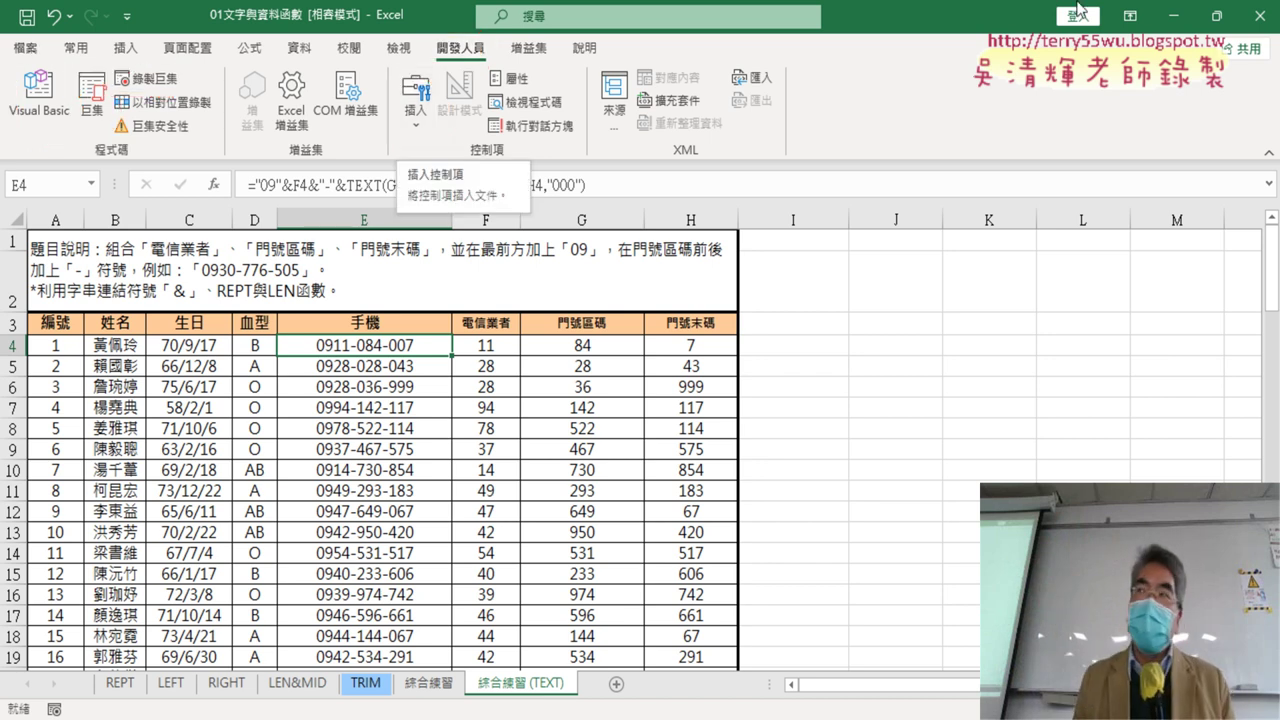
{"action": "left_click", "coordinate": [837, 385]}
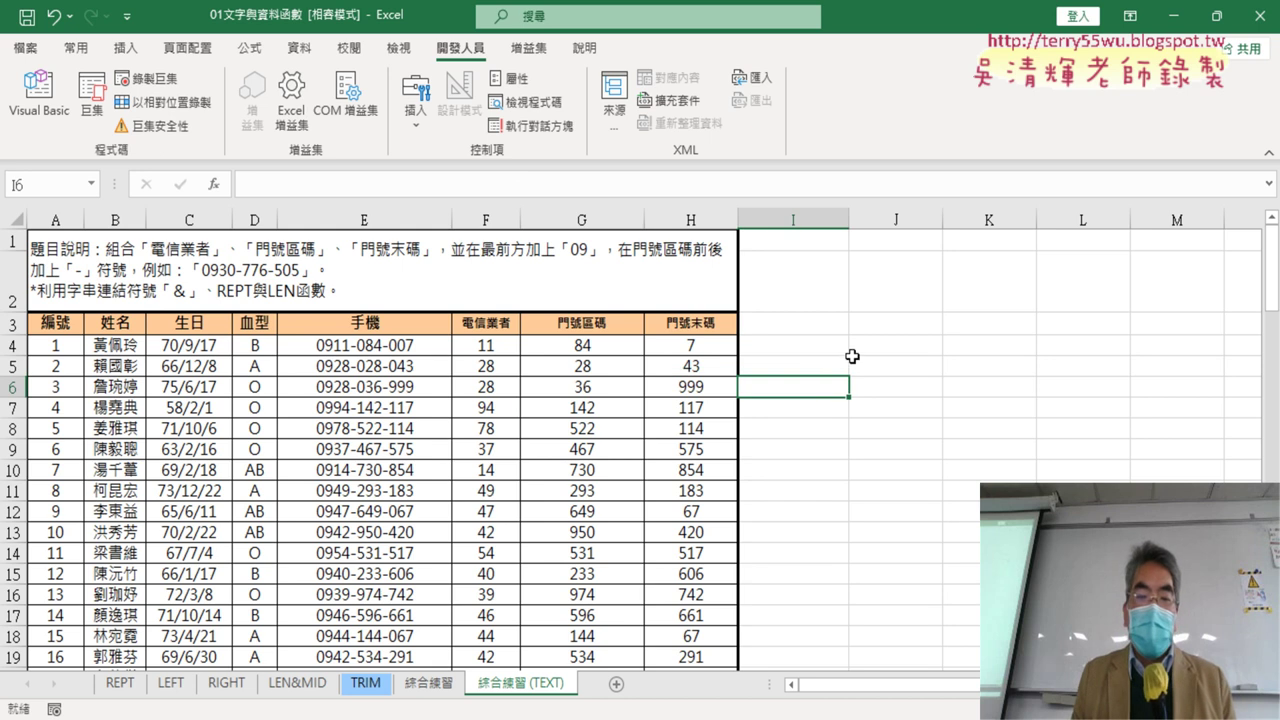
{"action": "left_click", "coordinate": [862, 368]}
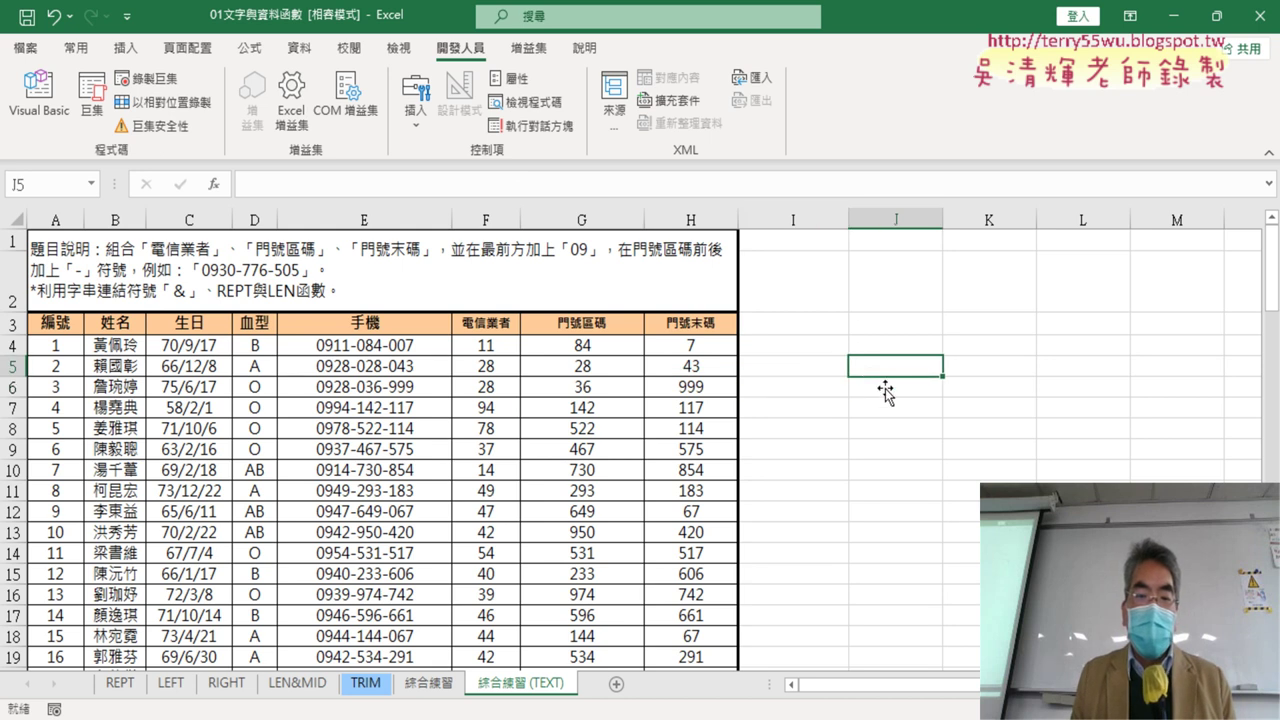
{"action": "left_click", "coordinate": [363, 345]}
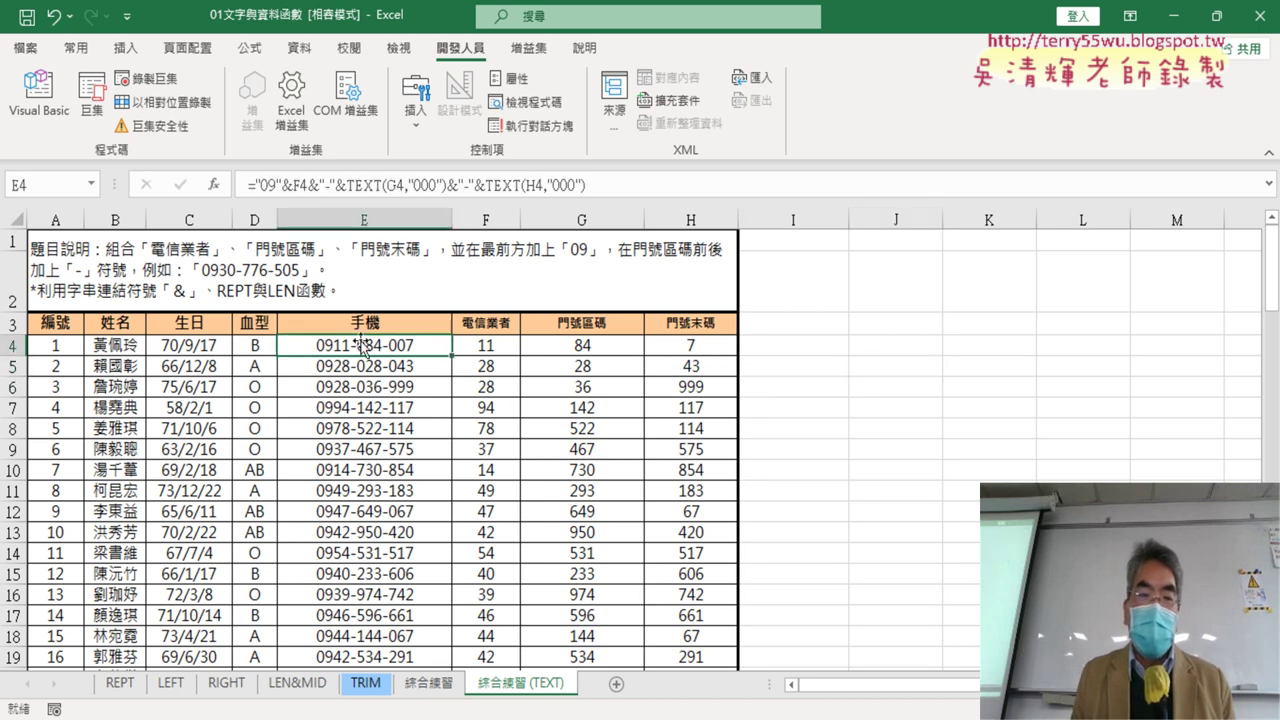
{"action": "left_click", "coordinate": [343, 191]}
{"action": "left_click", "coordinate": [181, 185]}
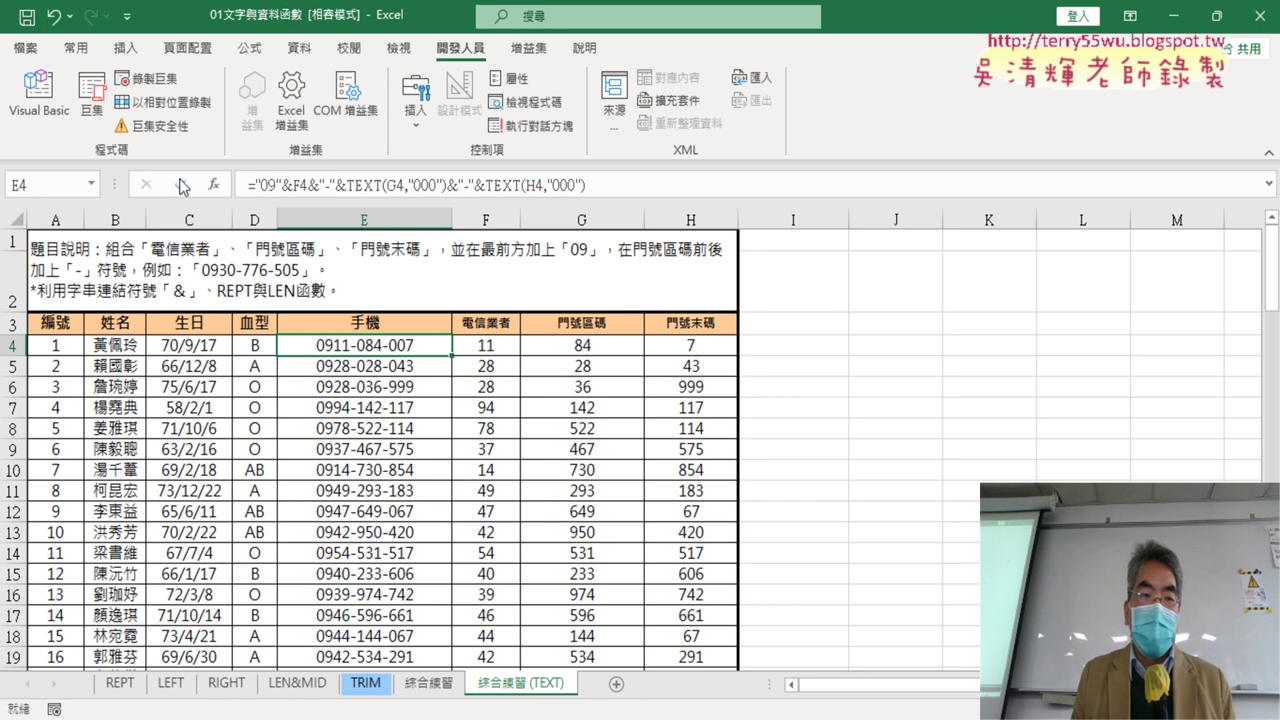
{"action": "double_click", "coordinate": [455, 355]}
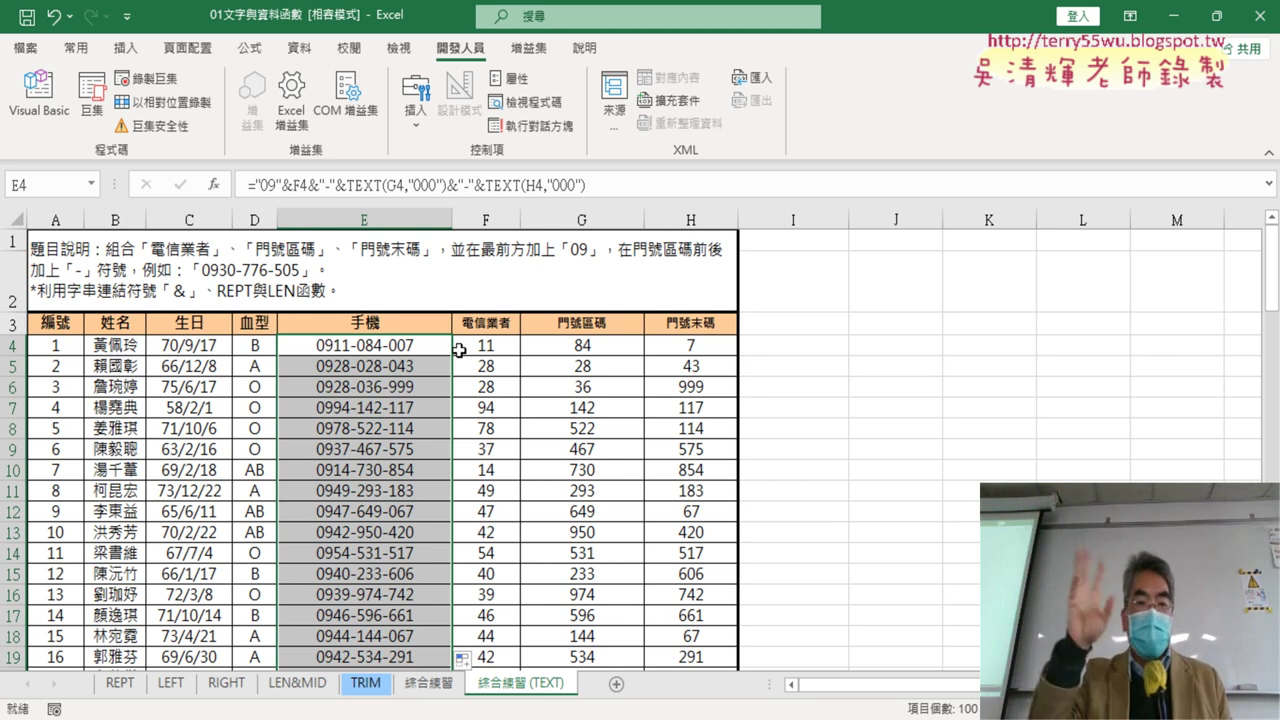
{"action": "left_click", "coordinate": [892, 413]}
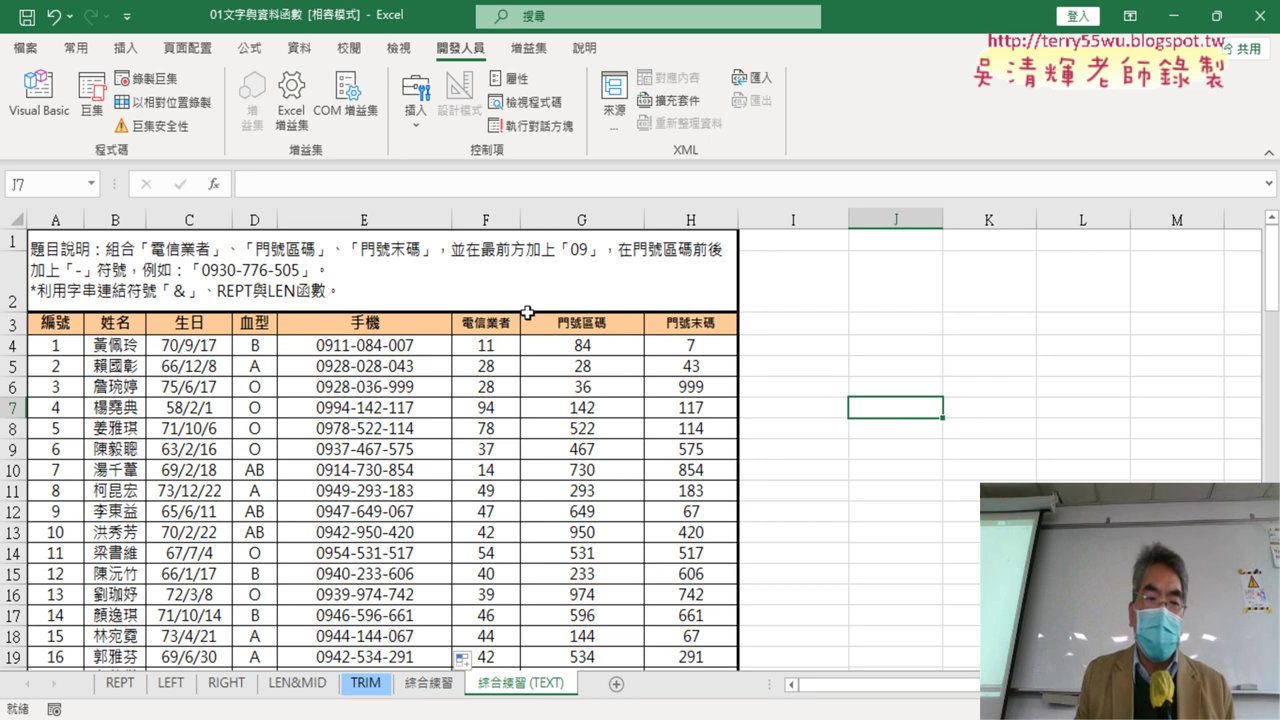
{"action": "left_click", "coordinate": [383, 348]}
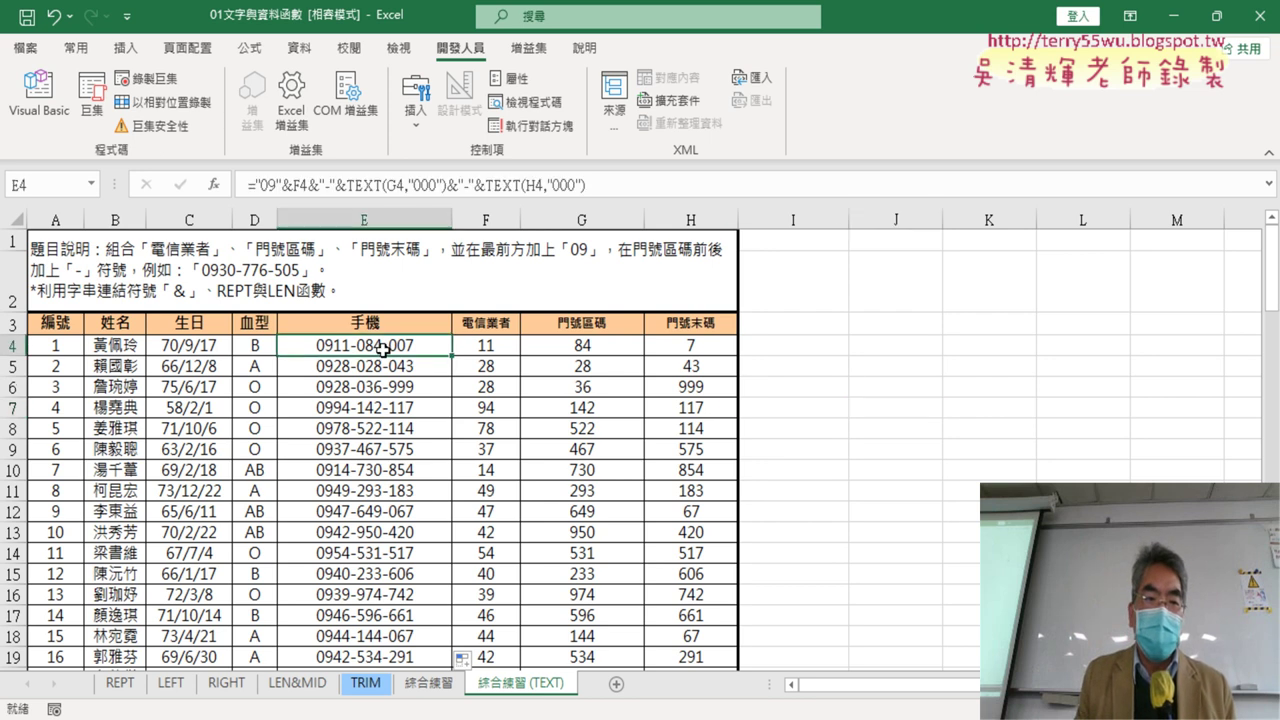
Confirm E4's phone formula and double-click its fill handle to fill all 100 手機 rows
{"action": "left_click", "coordinate": [325, 186]}
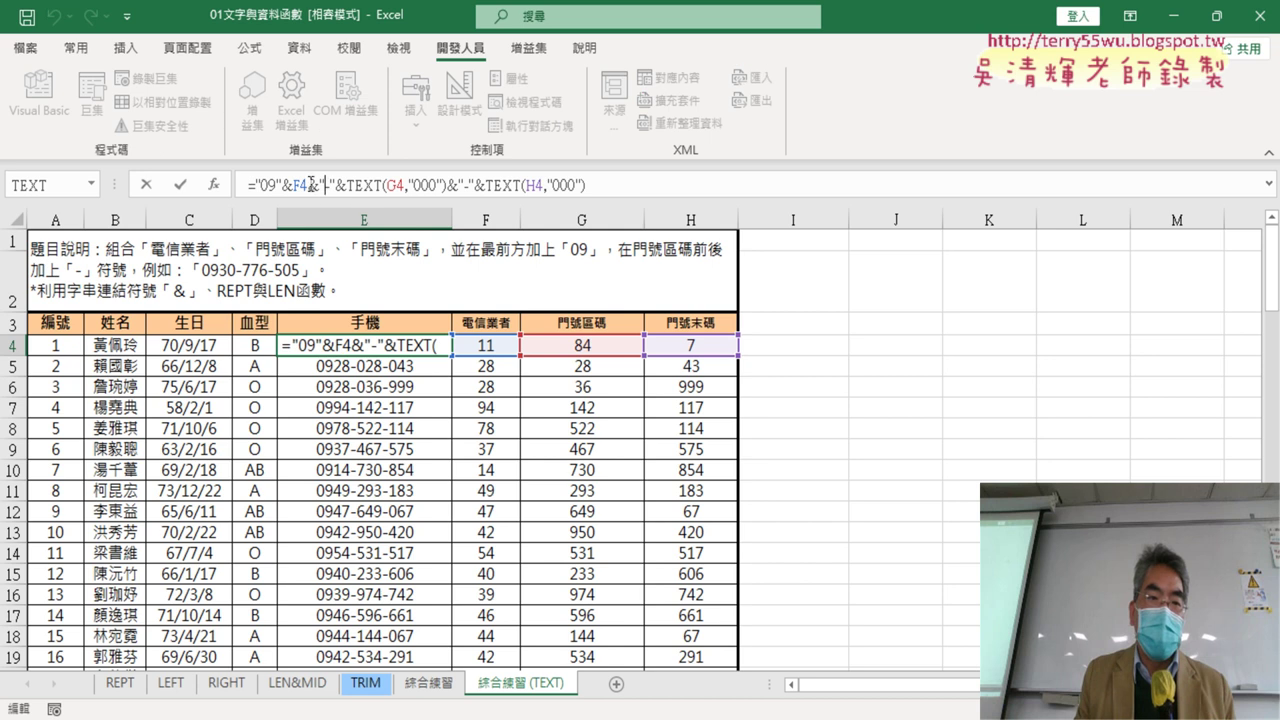
{"action": "left_click", "coordinate": [181, 186]}
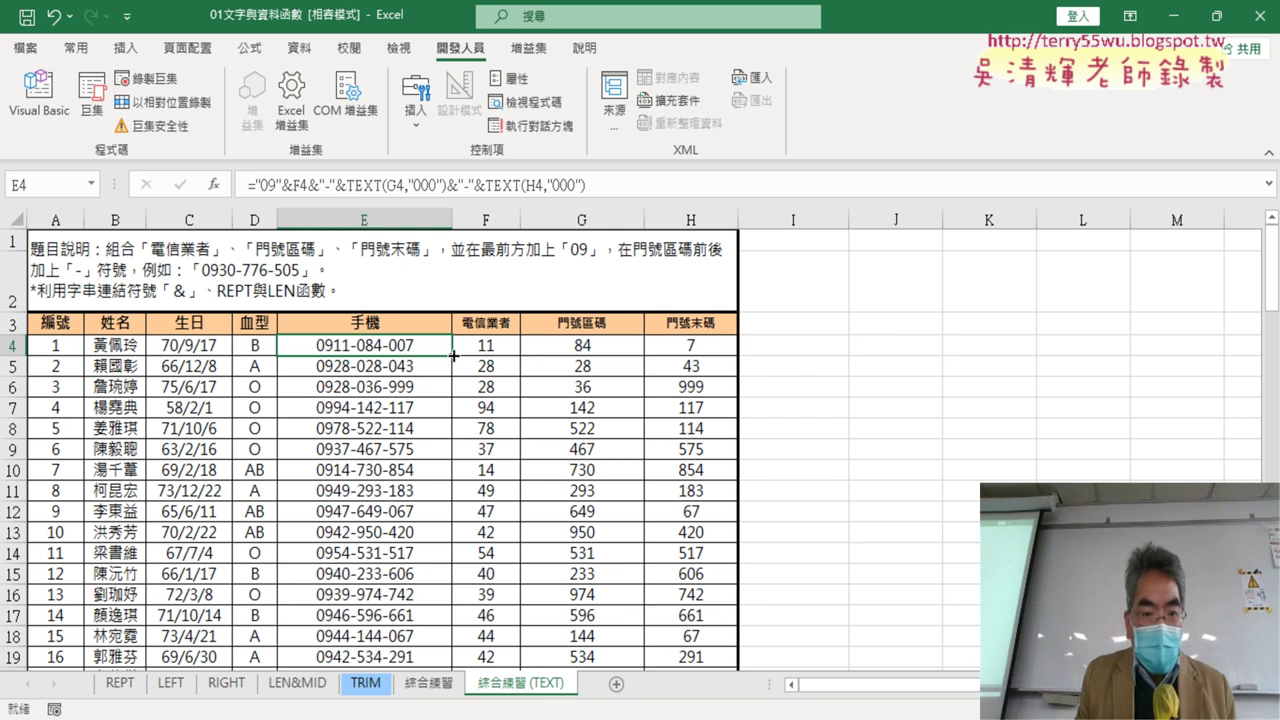
{"action": "double_click", "coordinate": [454, 355]}
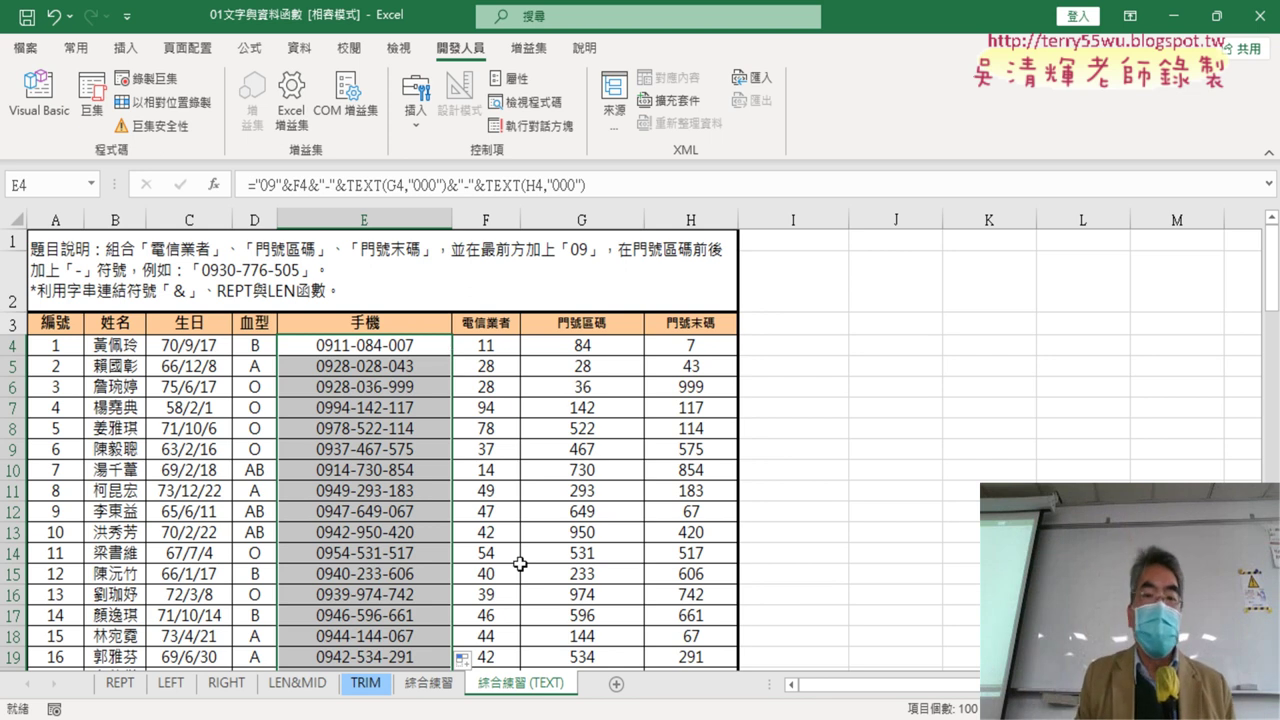
{"action": "left_click", "coordinate": [856, 414]}
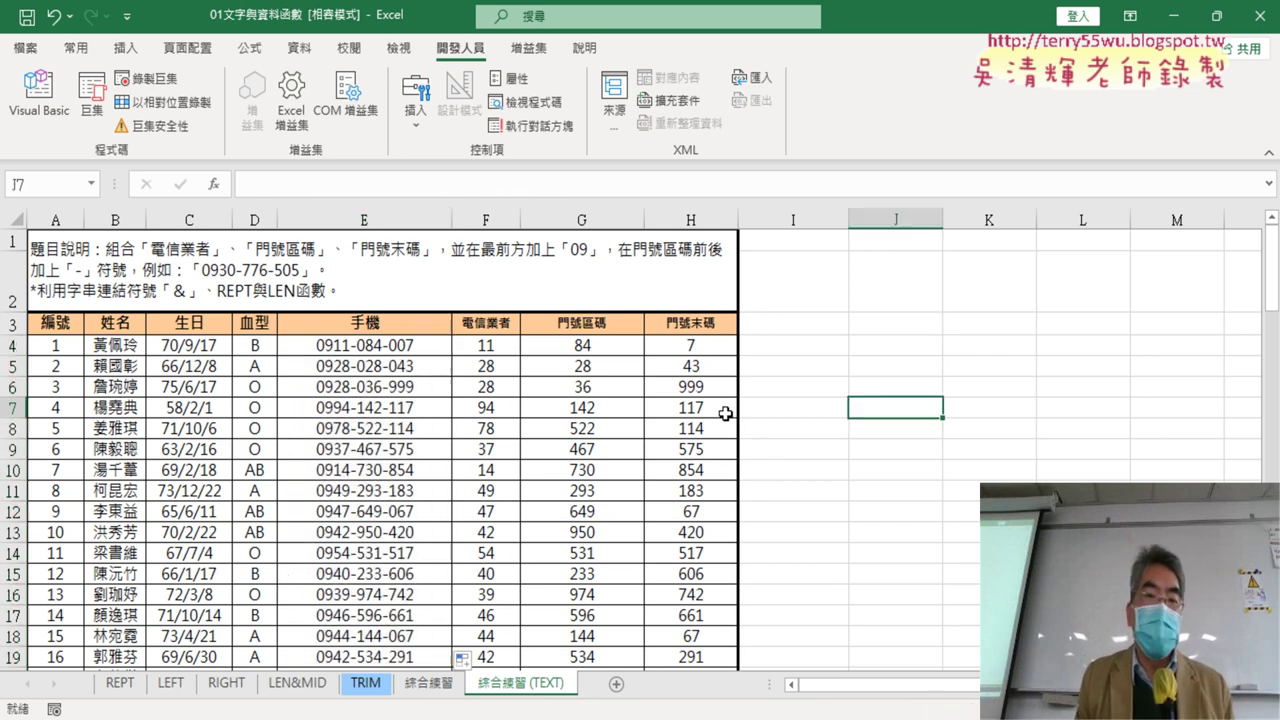
{"action": "left_click", "coordinate": [372, 346]}
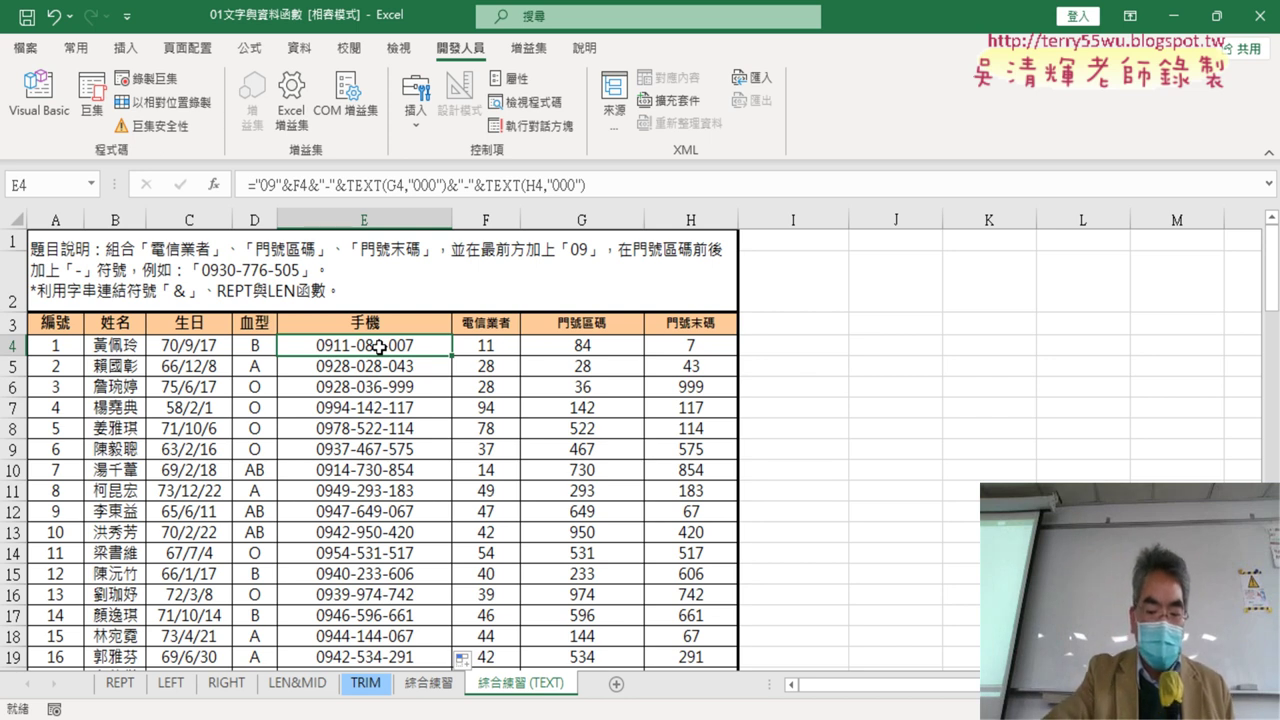
{"action": "key", "text": "ctrl+shift+Down"}
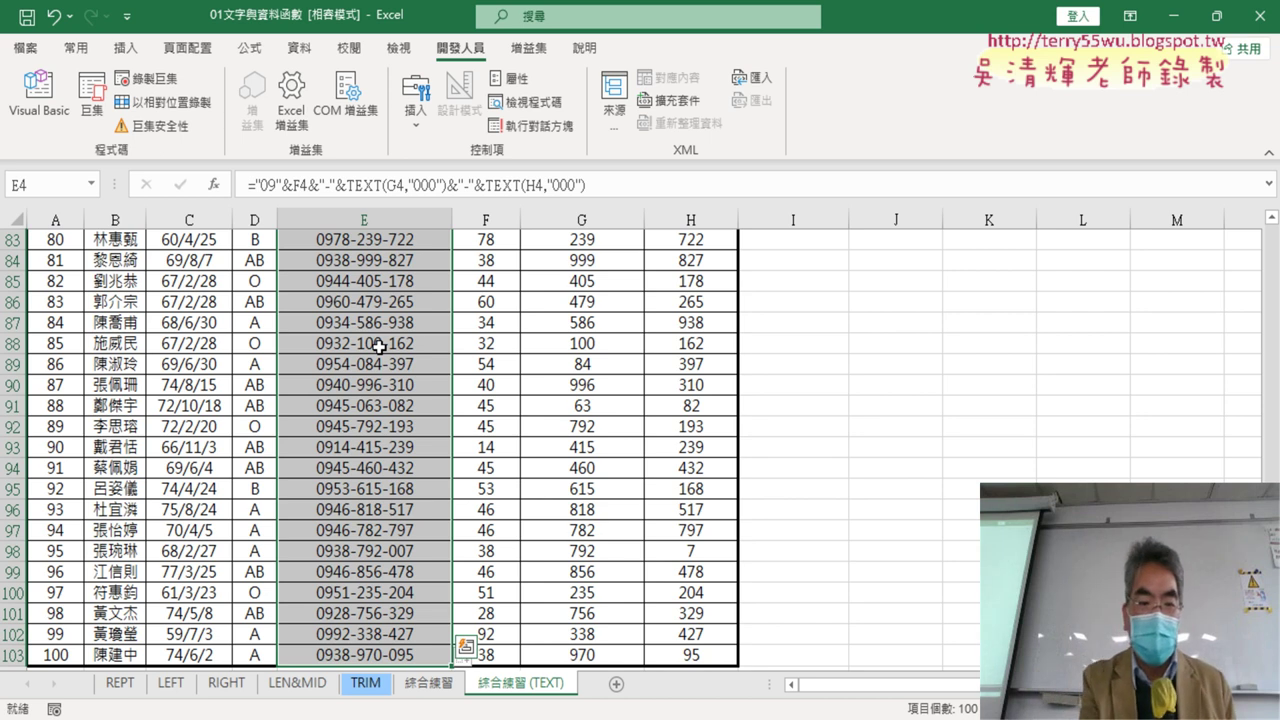
{"action": "key", "text": "Delete"}
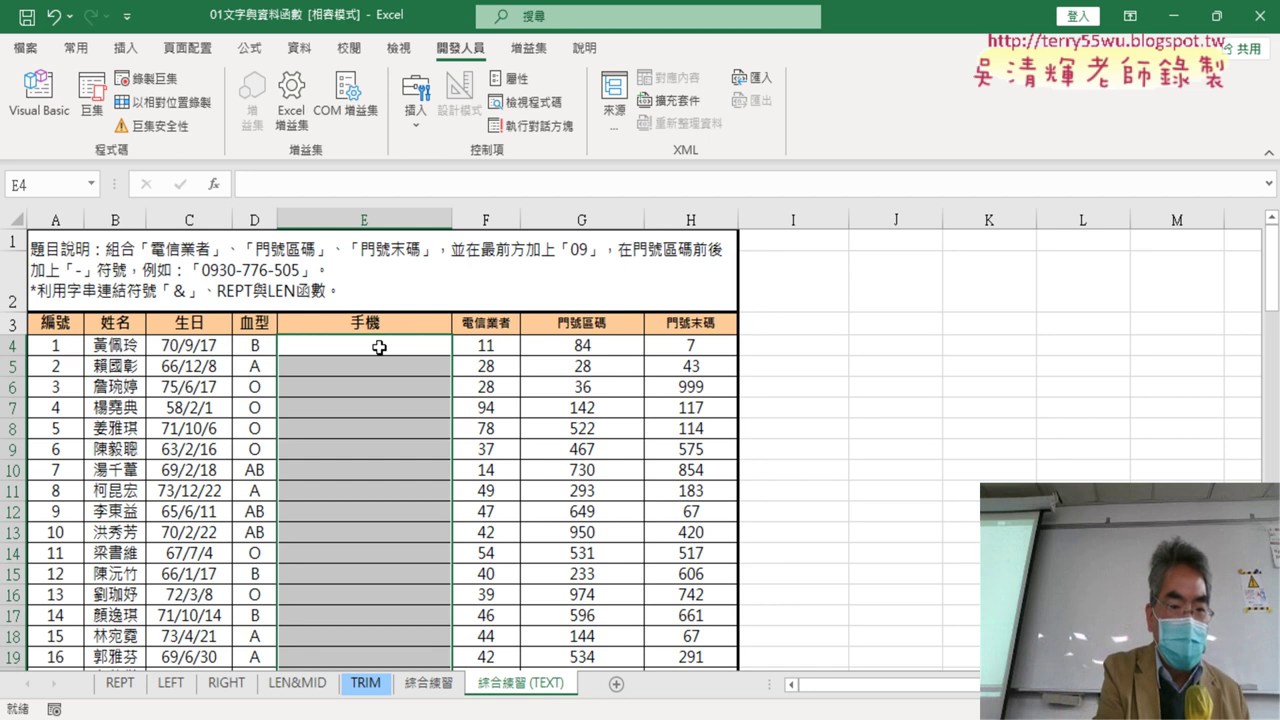
{"action": "key", "text": "ctrl+z"}
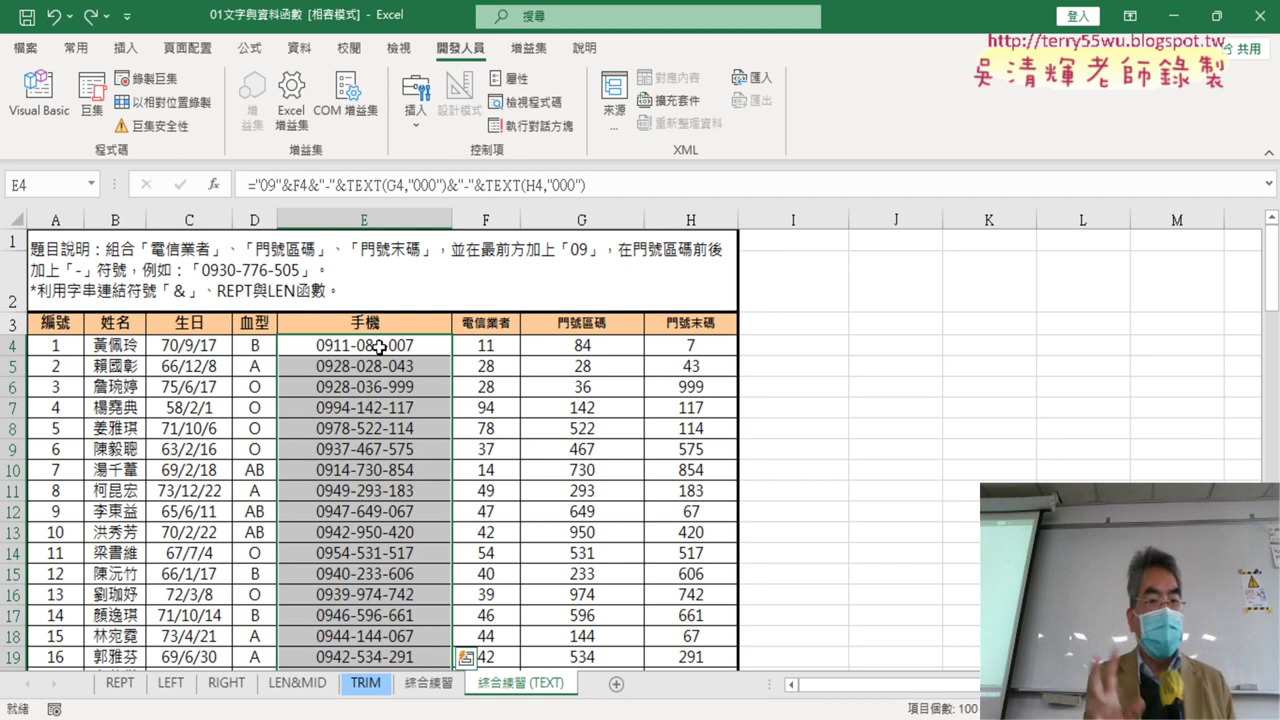
{"action": "left_click", "coordinate": [850, 440]}
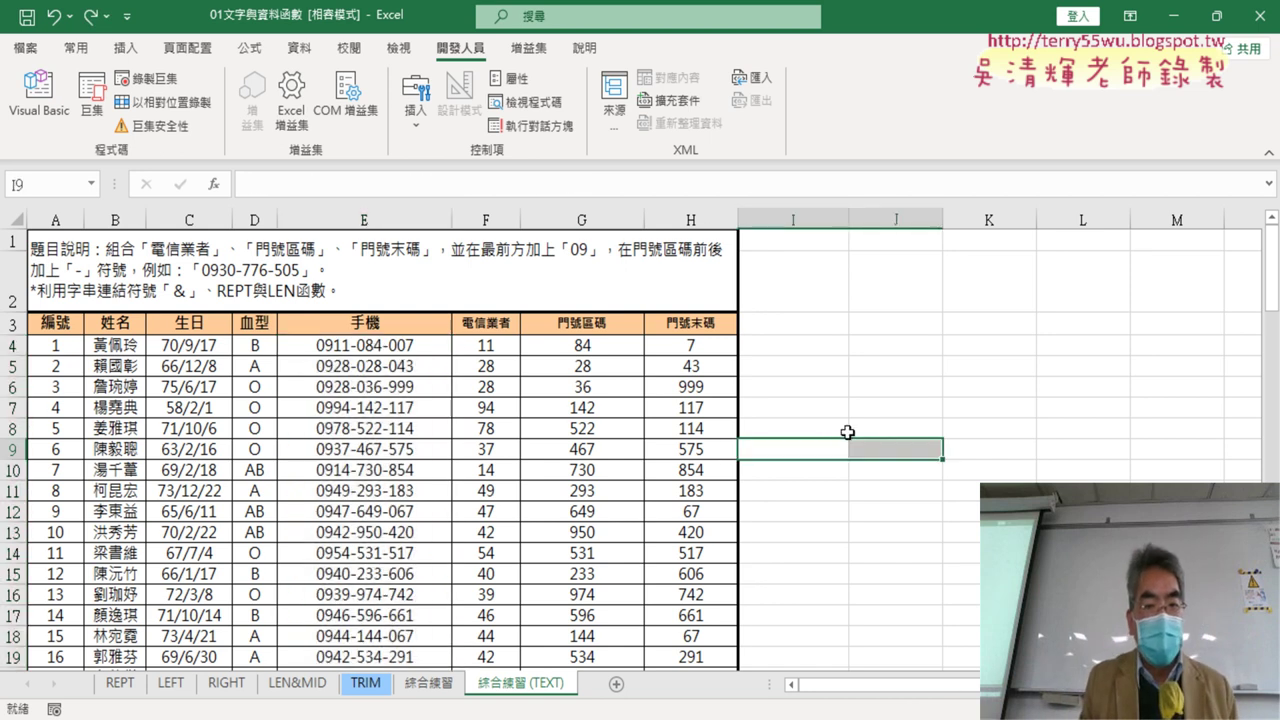
{"action": "left_click", "coordinate": [426, 346]}
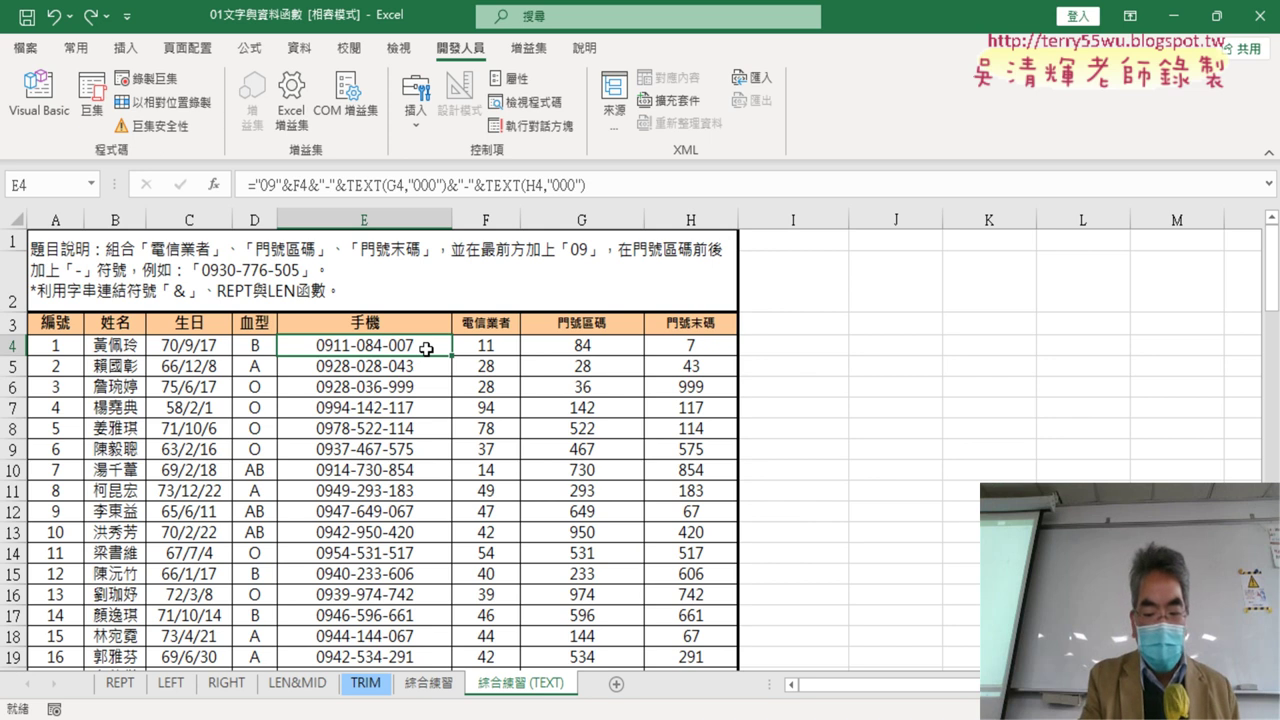
{"action": "key", "text": "ctrl+shift+Down"}
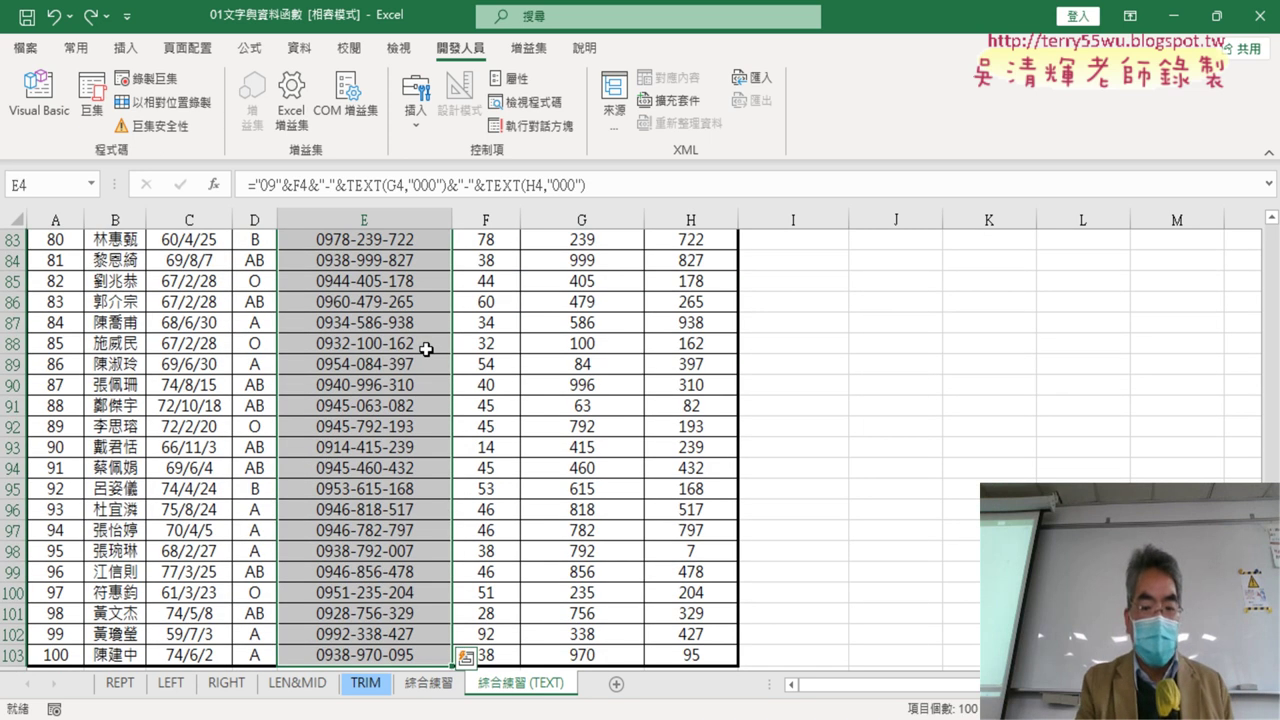
{"action": "key", "text": "Delete"}
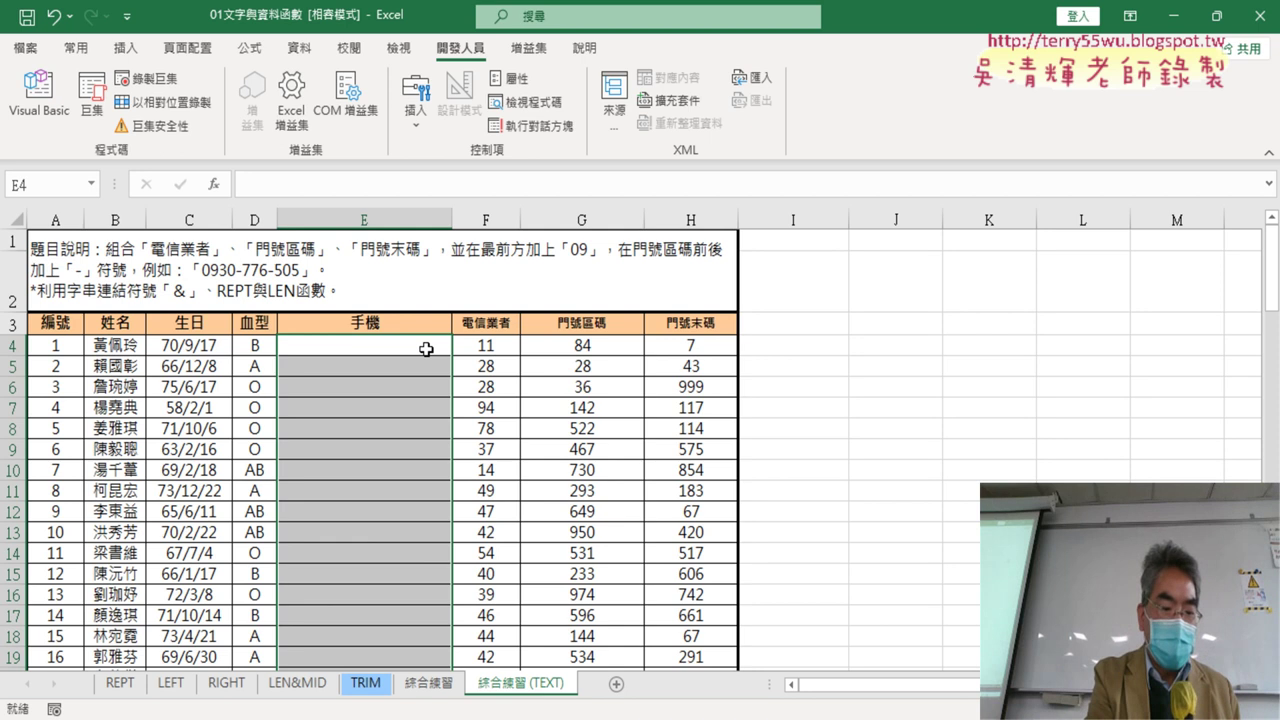
{"action": "key", "text": "ctrl+z"}
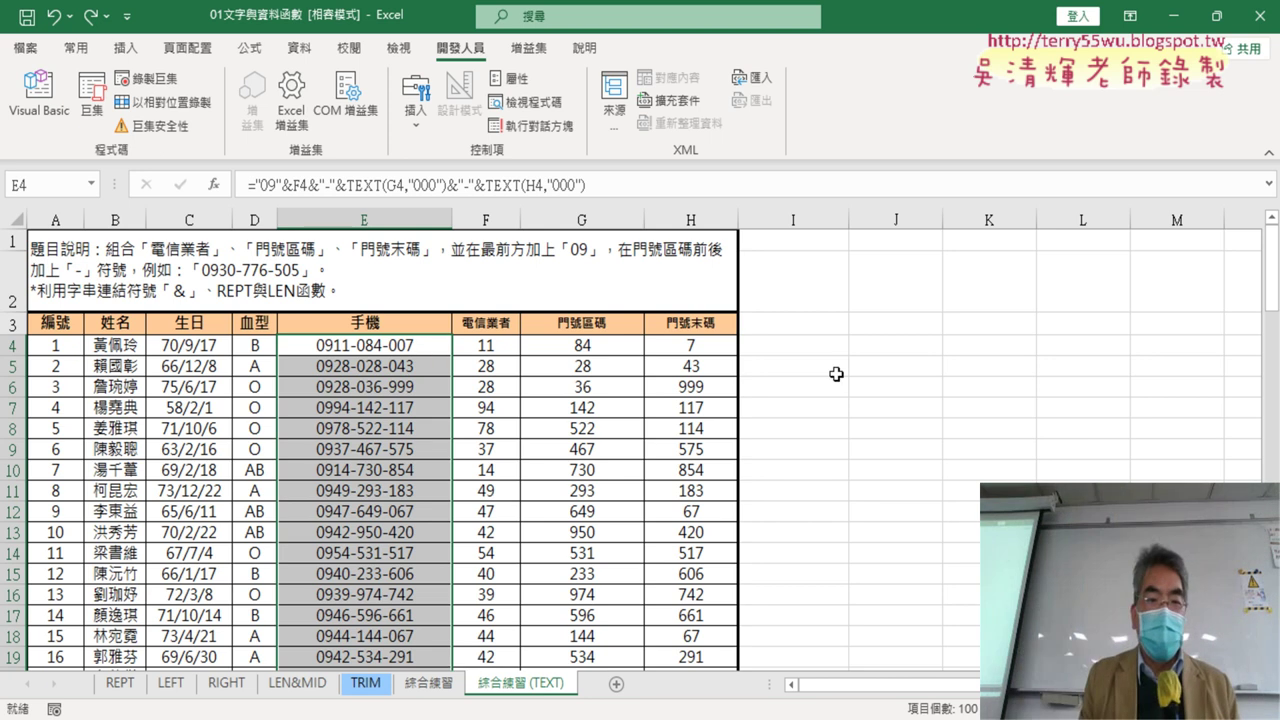
{"action": "left_click", "coordinate": [1039, 430]}
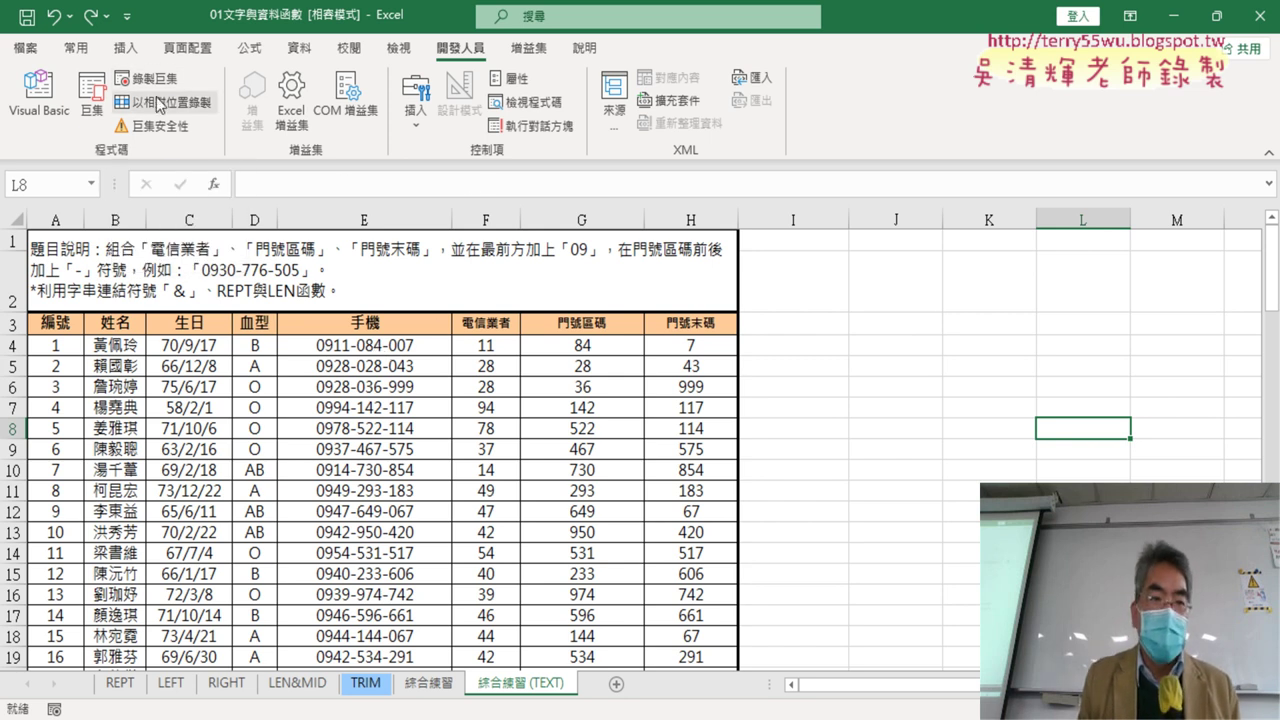
{"action": "left_click", "coordinate": [815, 410]}
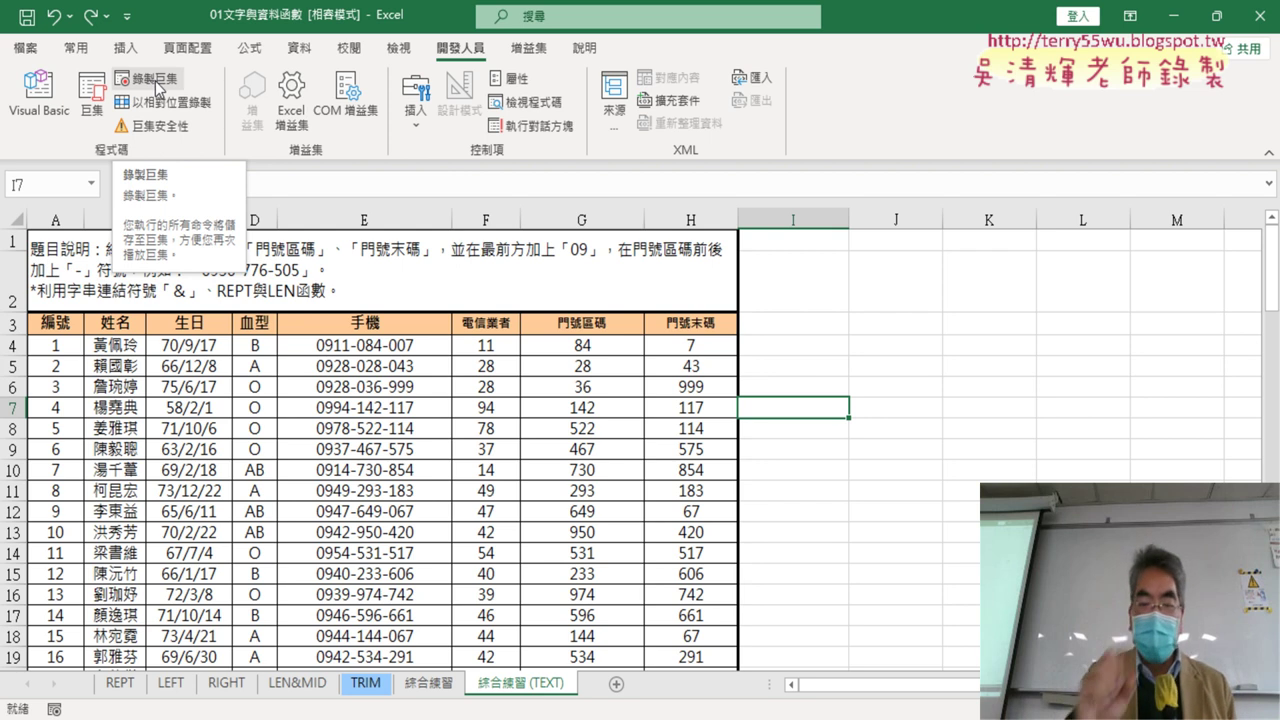
{"action": "left_click", "coordinate": [392, 344]}
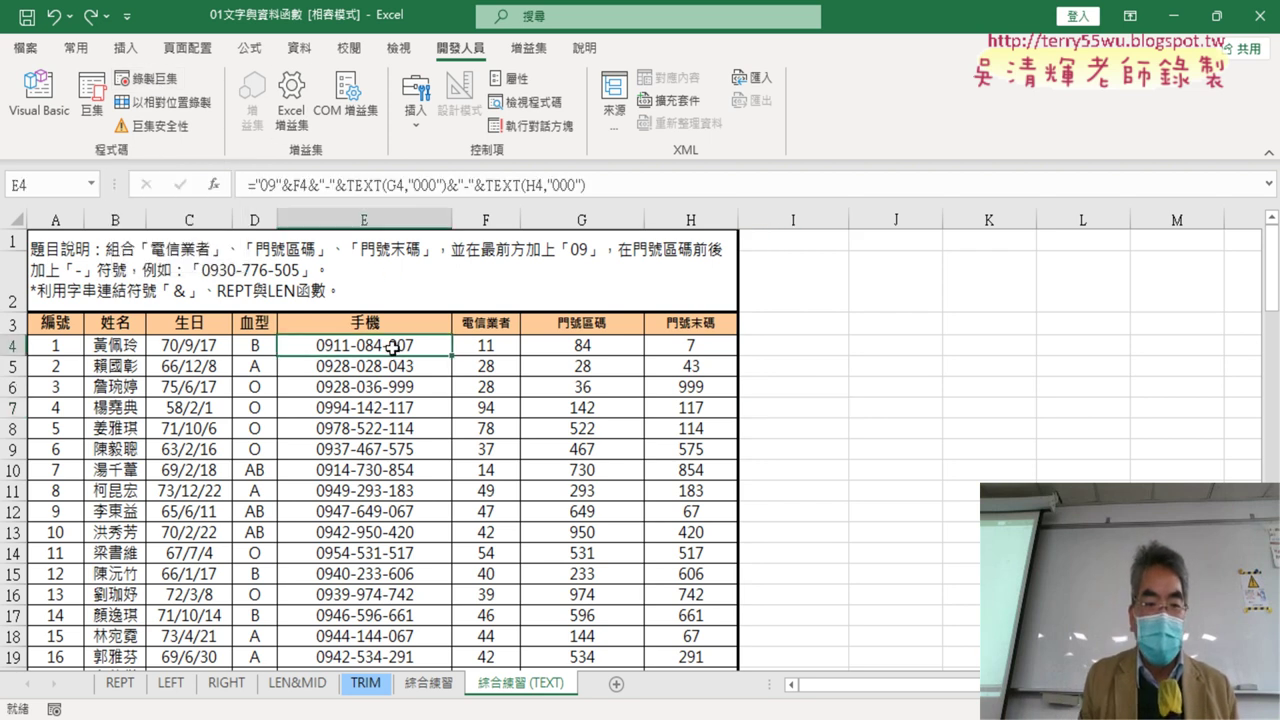
{"action": "left_click", "coordinate": [879, 387]}
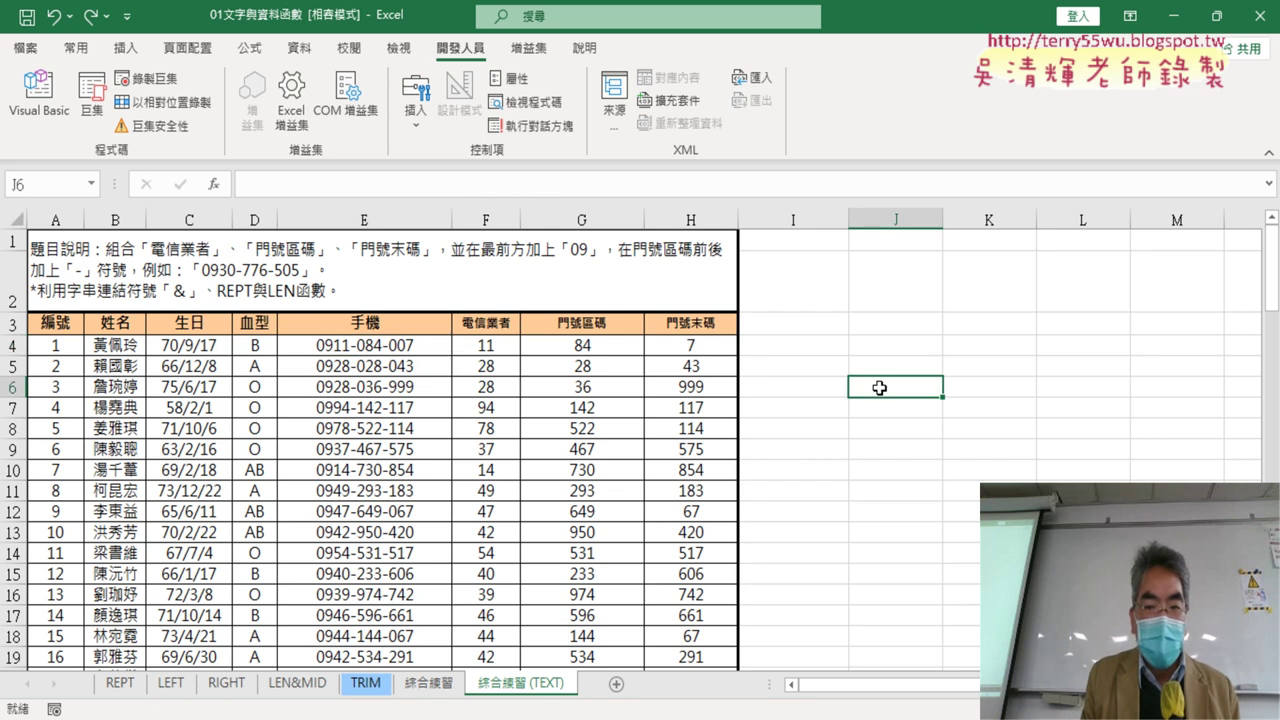
{"action": "left_click", "coordinate": [406, 343]}
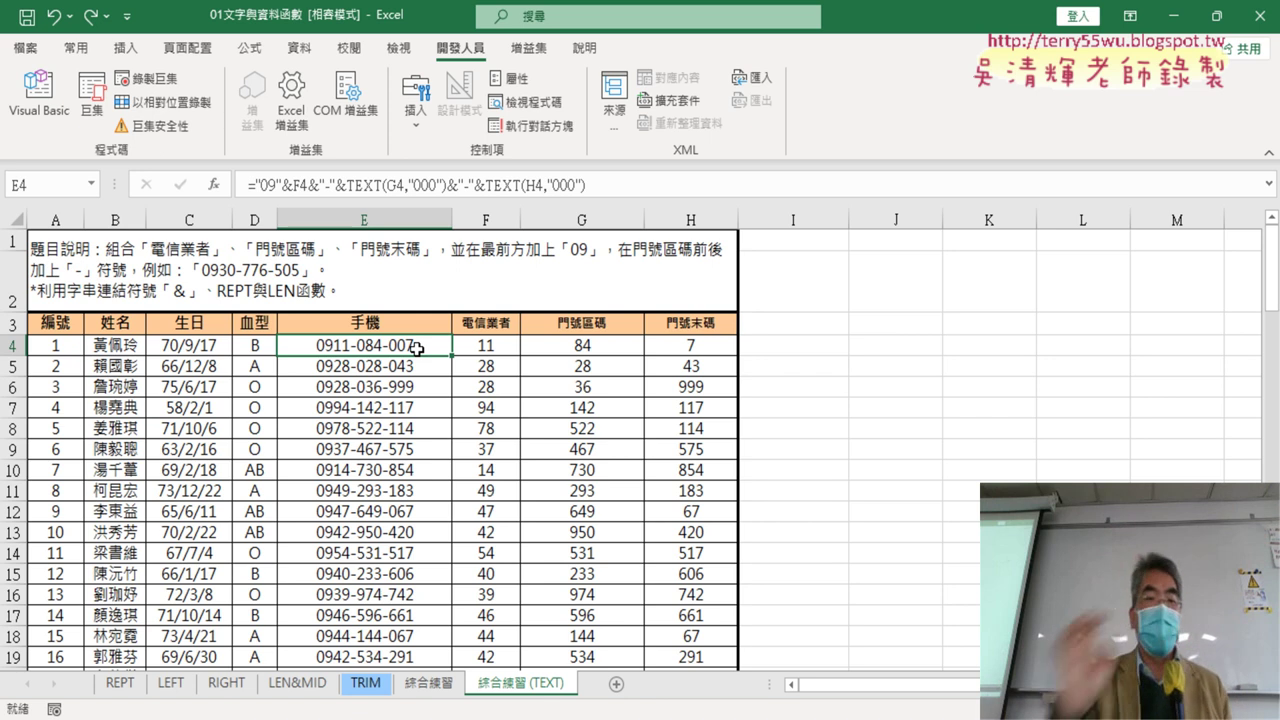
{"action": "left_click", "coordinate": [843, 425]}
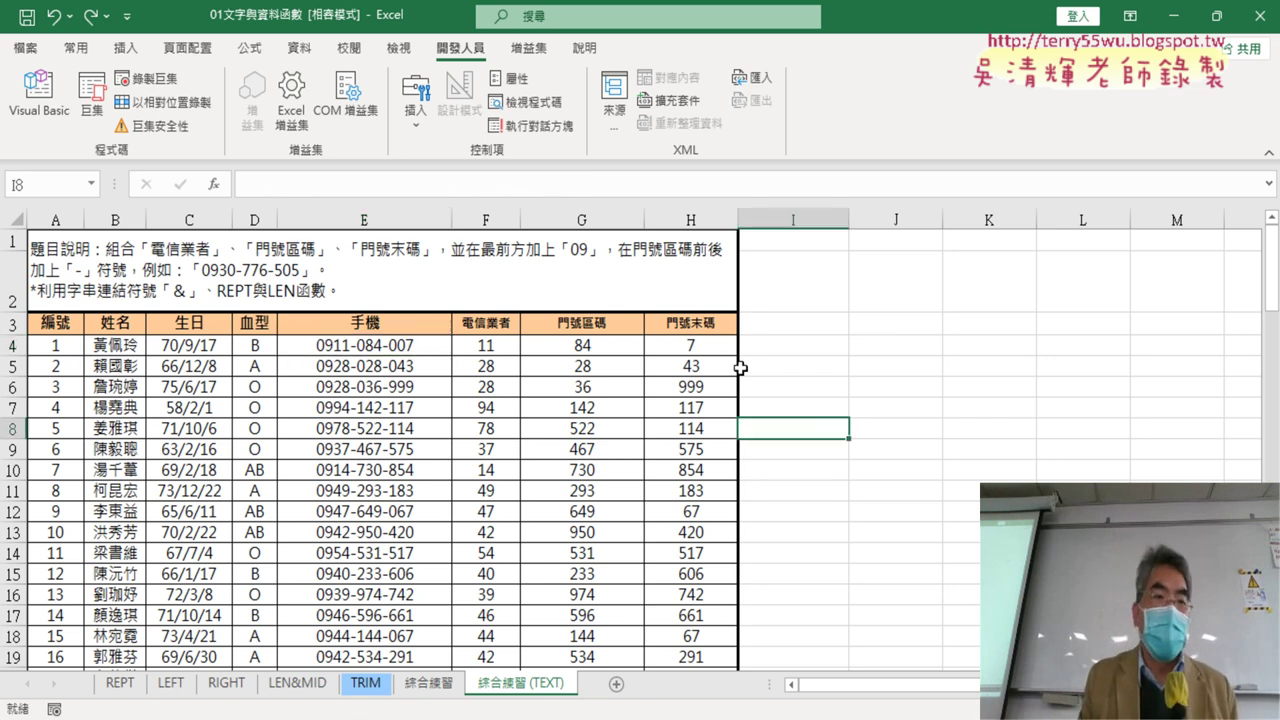
Enter 串接 as the new macro's name in This Workbook and begin recording
{"action": "left_click", "coordinate": [150, 83]}
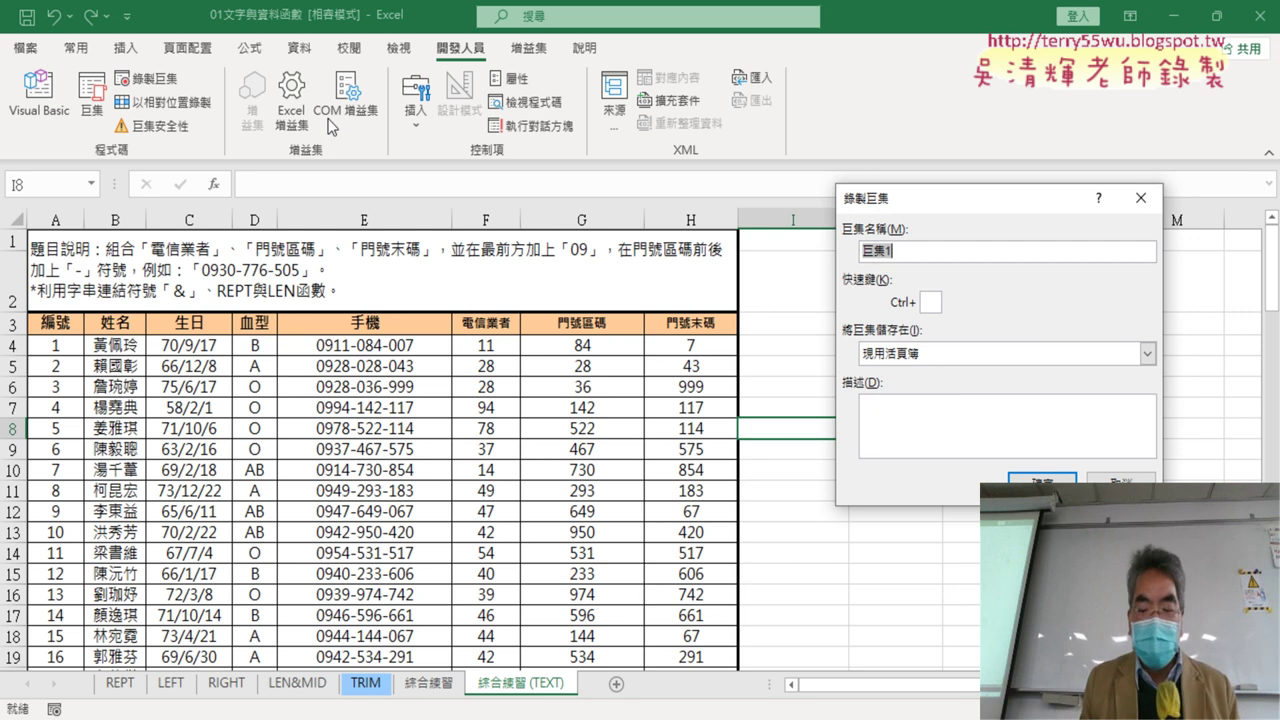
{"action": "type", "text": "ㄗㄨㄢ"}
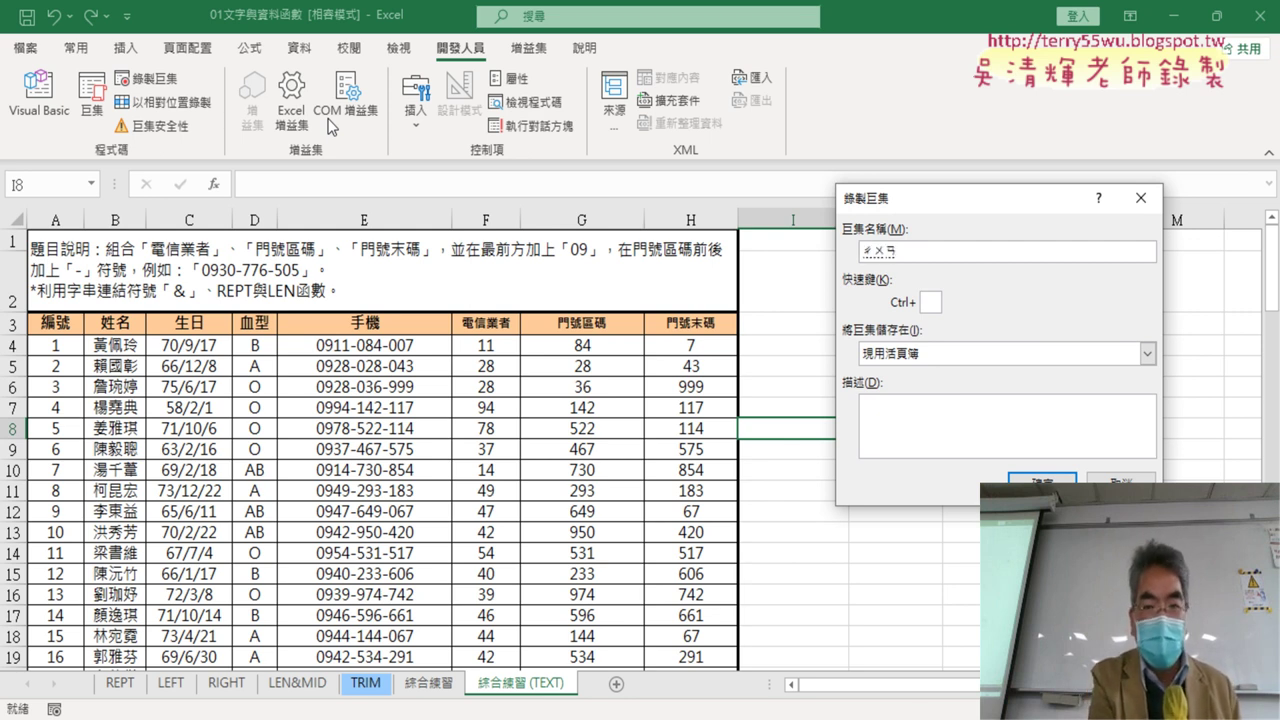
{"action": "key", "text": "space"}
{"action": "type", "text": "ㄧㄝ"}
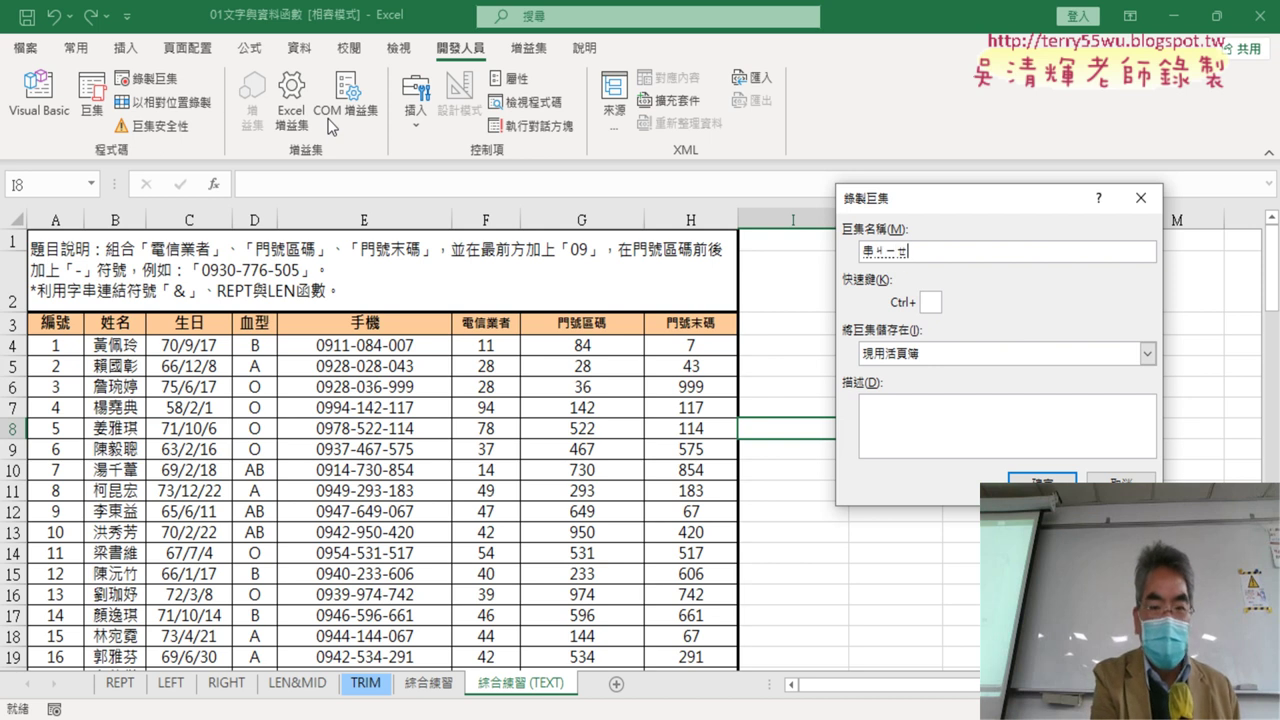
{"action": "key", "text": "space"}
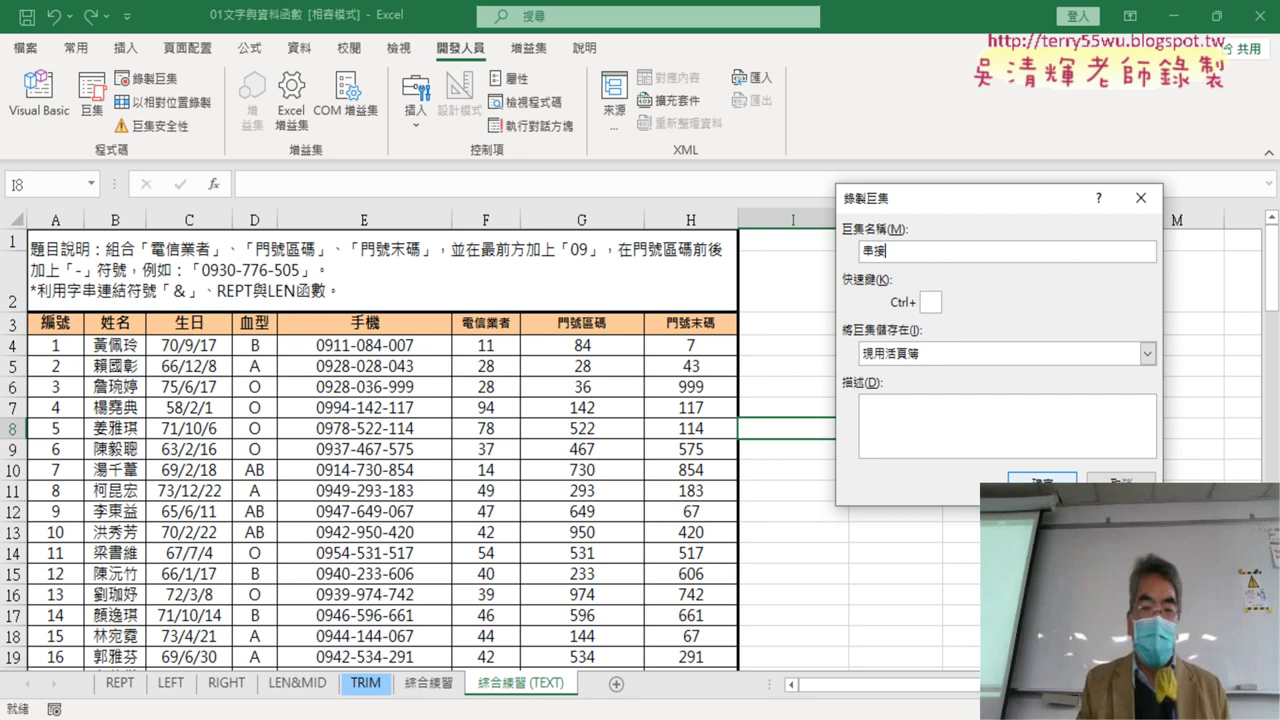
{"action": "left_click", "coordinate": [1042, 478]}
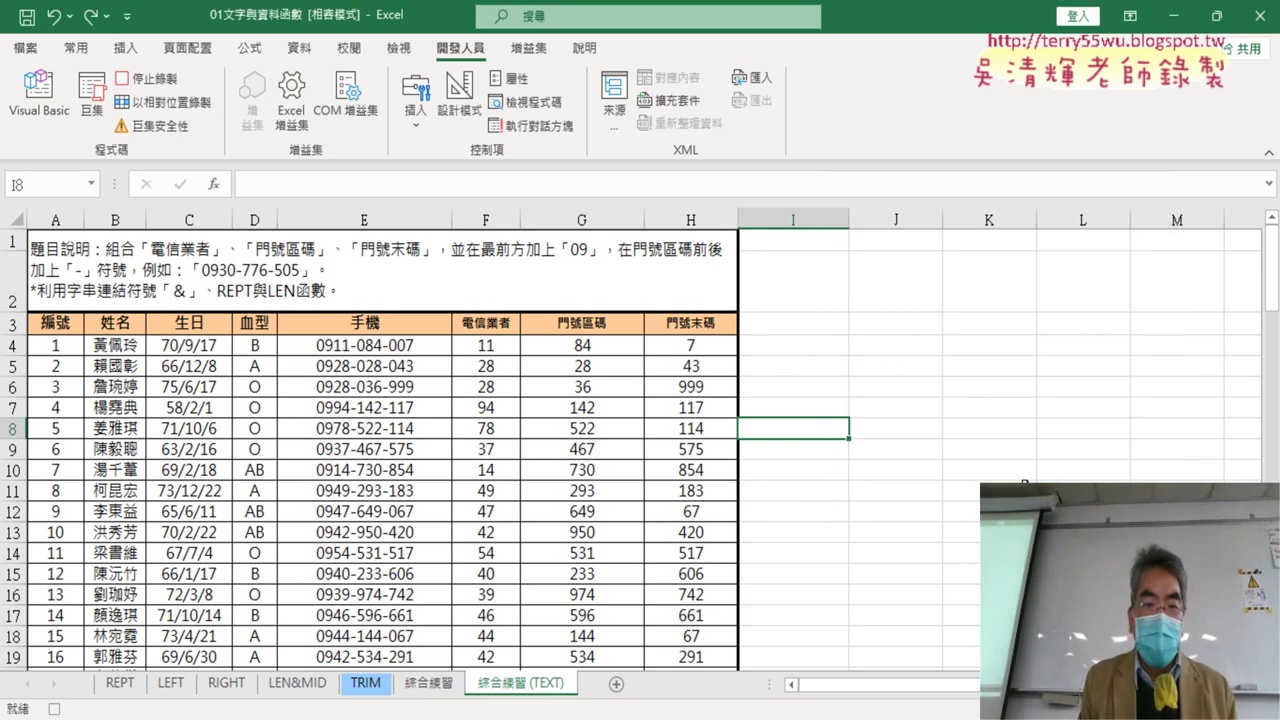
Select E4 and re-confirm its phone-number formula in the formula bar
{"action": "left_click", "coordinate": [388, 352]}
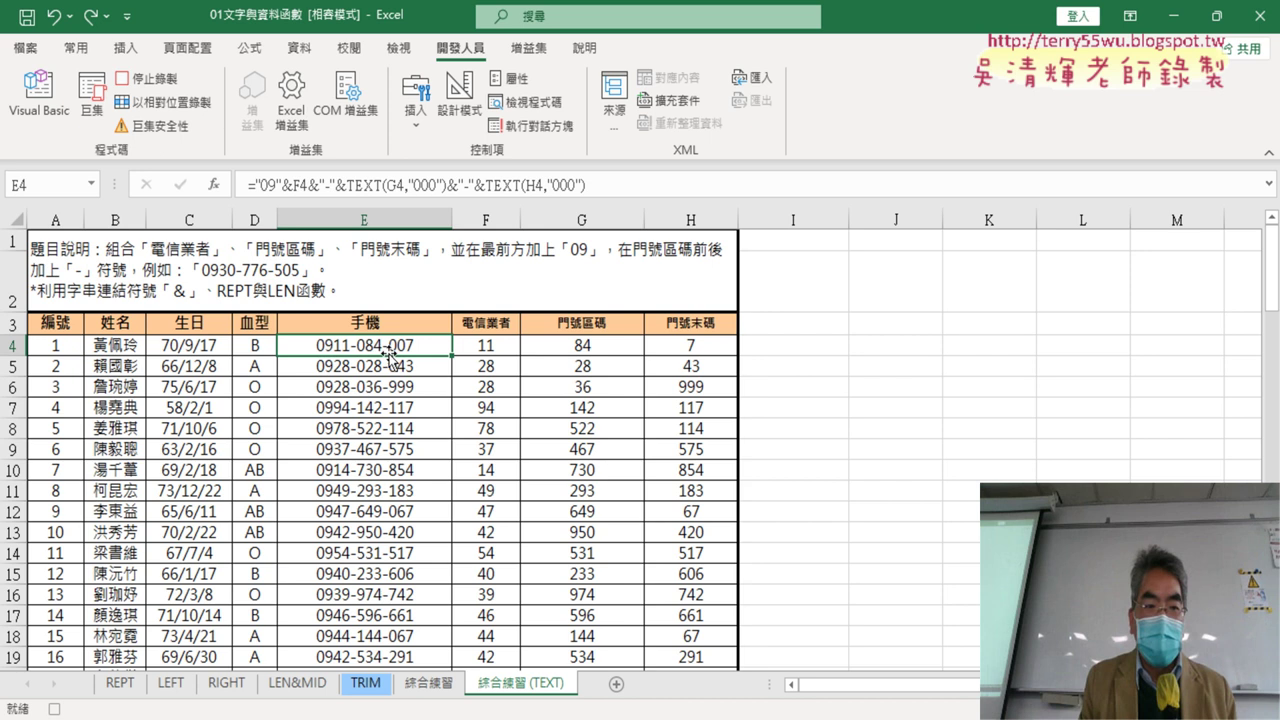
{"action": "left_click", "coordinate": [325, 186]}
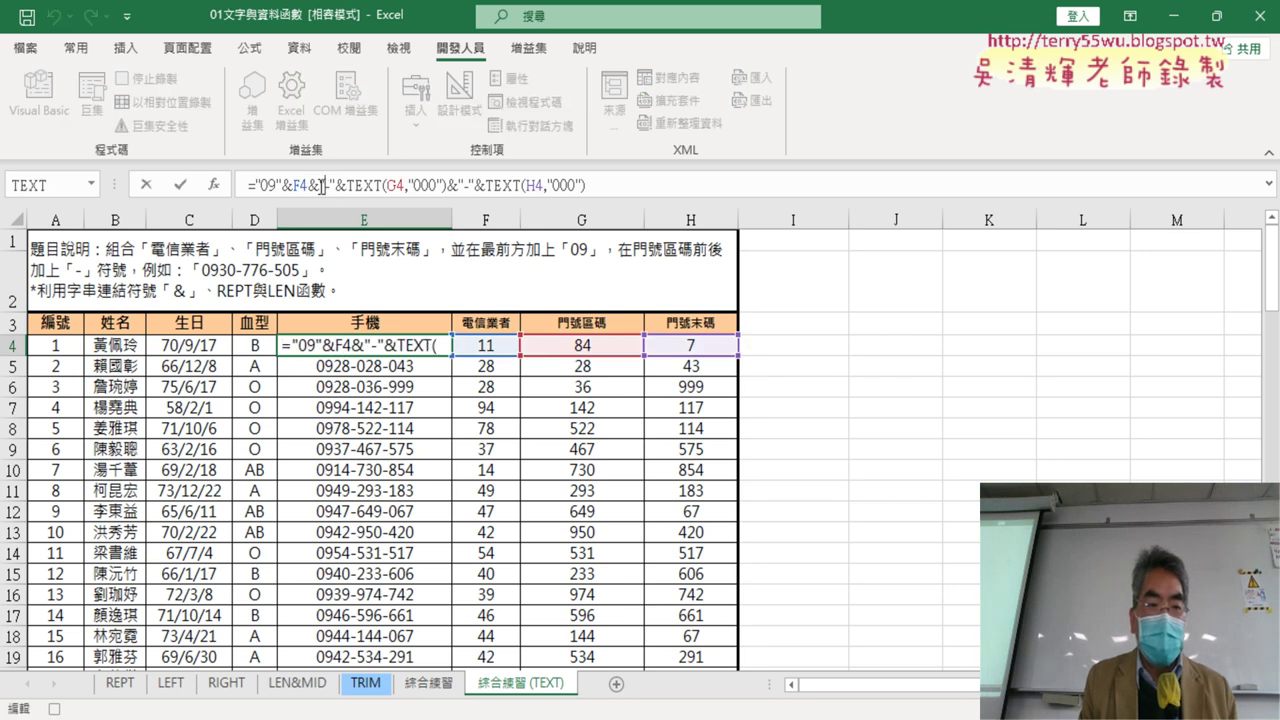
{"action": "left_click", "coordinate": [181, 186]}
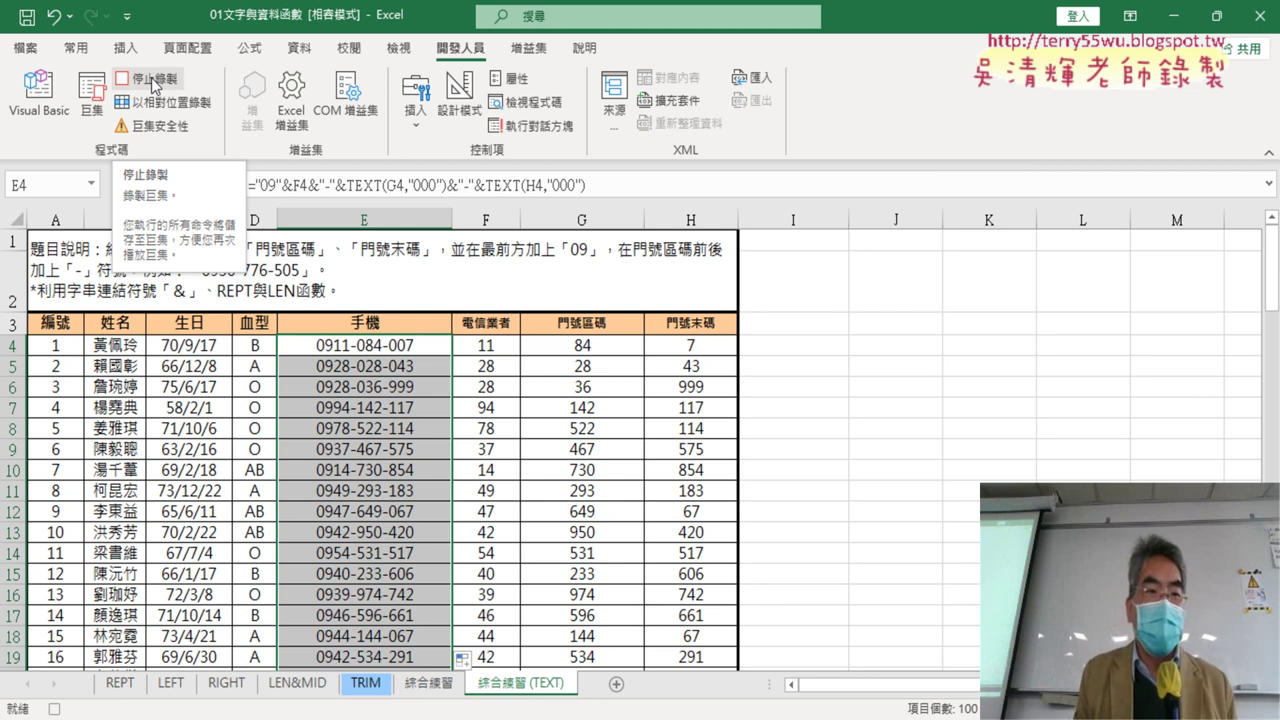
Stop recording, then run 串接 from the Macros list
{"action": "left_click", "coordinate": [150, 78]}
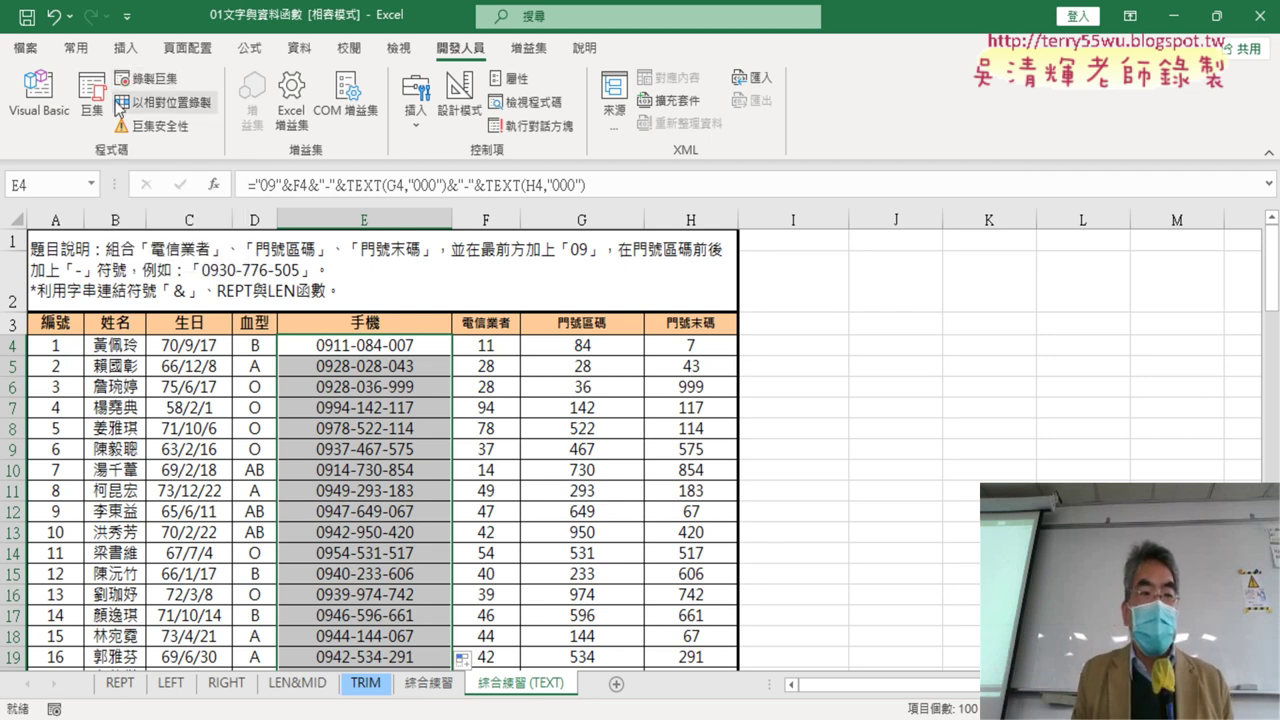
{"action": "left_click", "coordinate": [95, 110]}
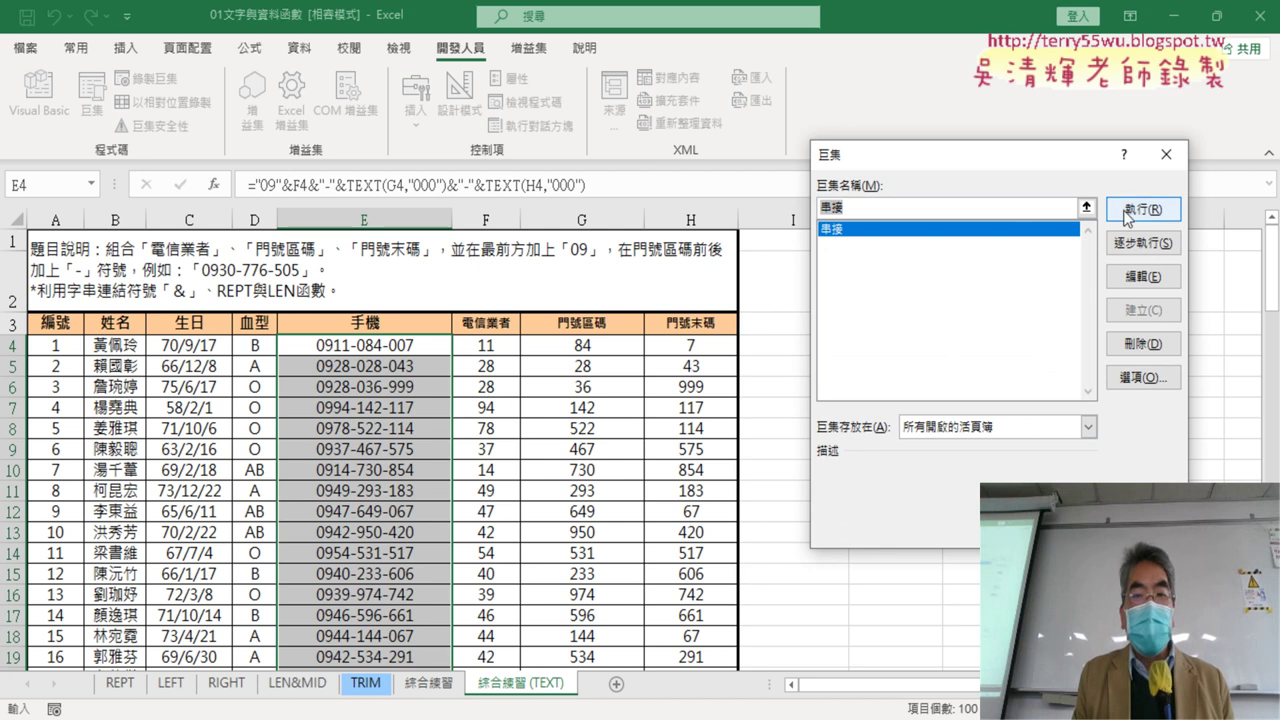
{"action": "left_click", "coordinate": [1176, 208]}
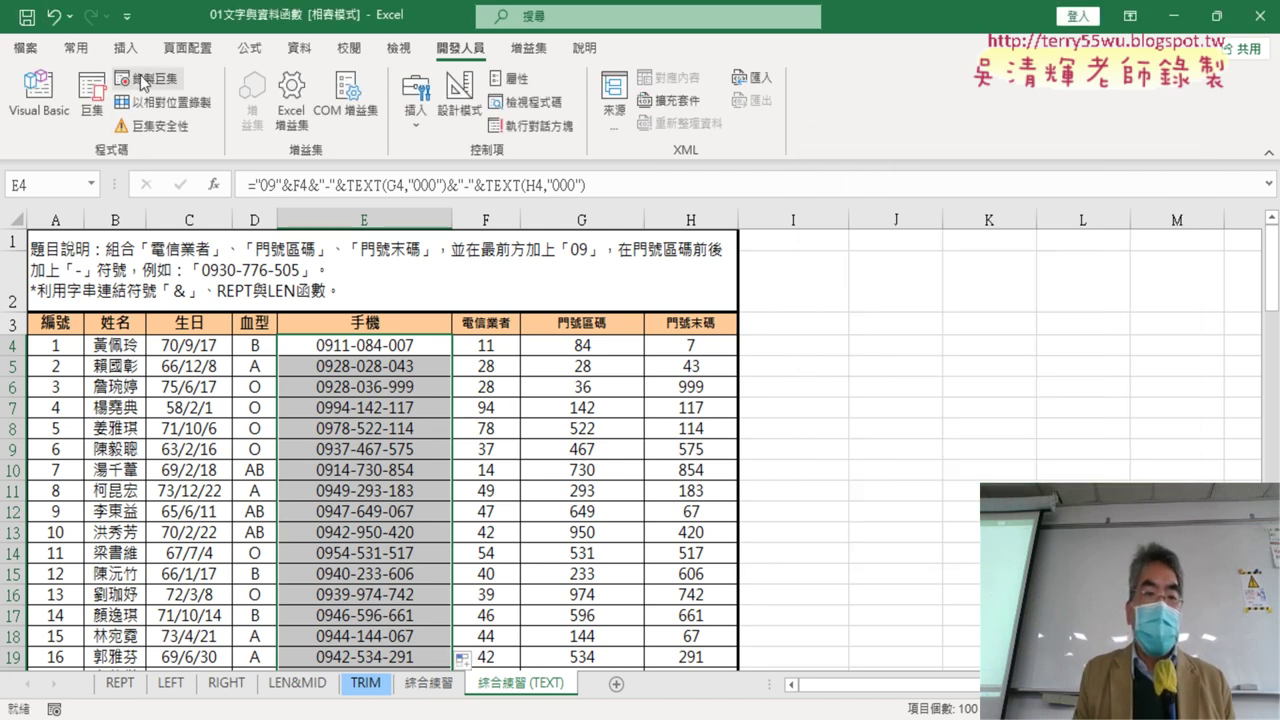
From J5, name a new macro 清除, start recording, and select E4
{"action": "left_click", "coordinate": [876, 371]}
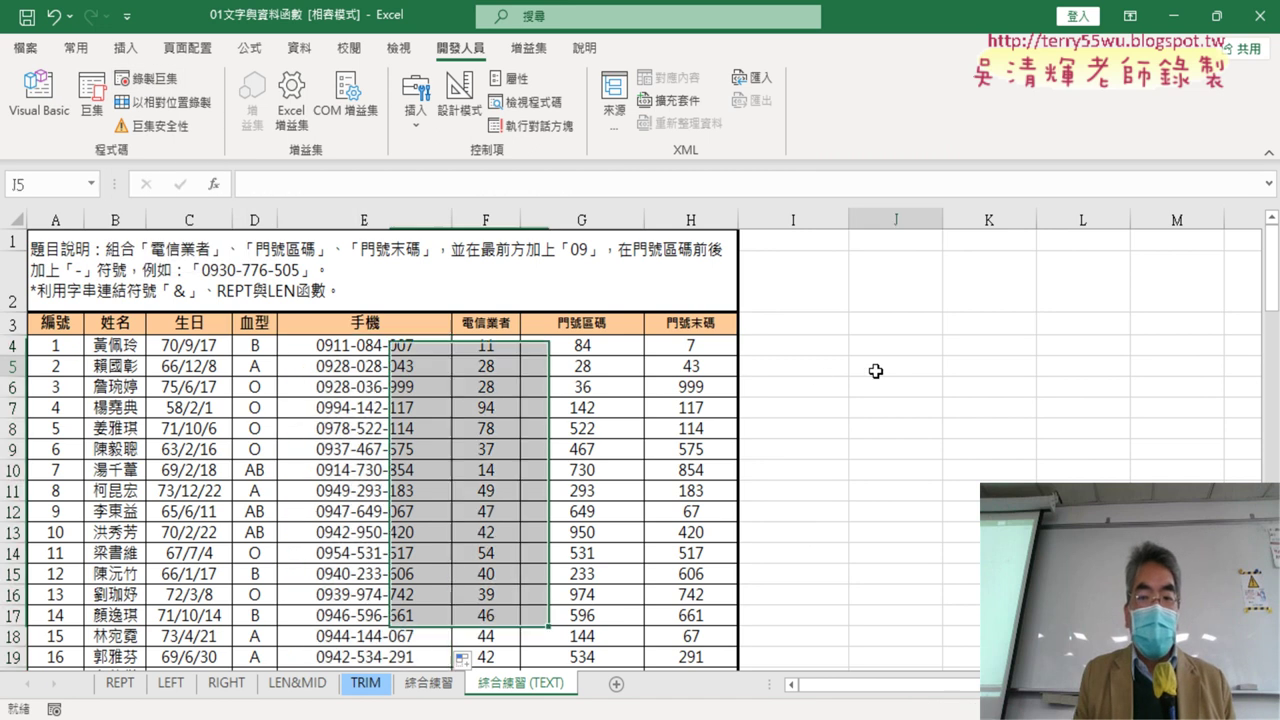
{"action": "left_click", "coordinate": [174, 84]}
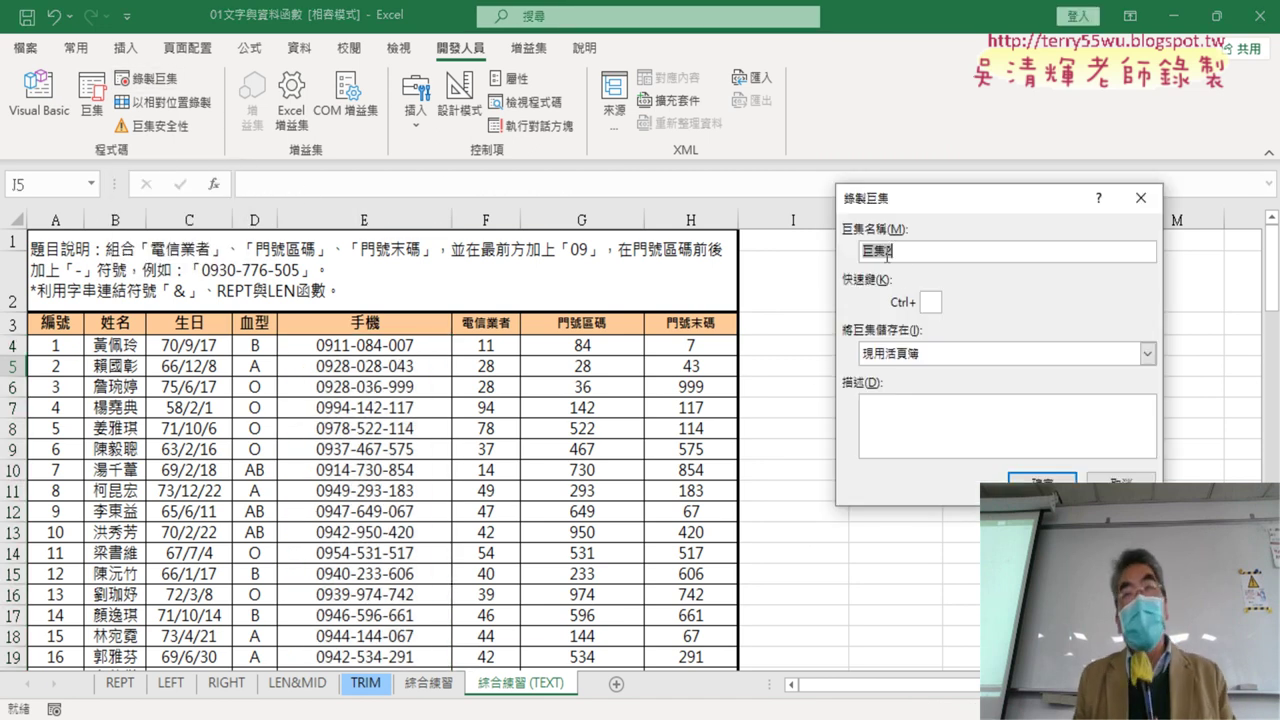
{"action": "type", "text": "ㄑㄧ"}
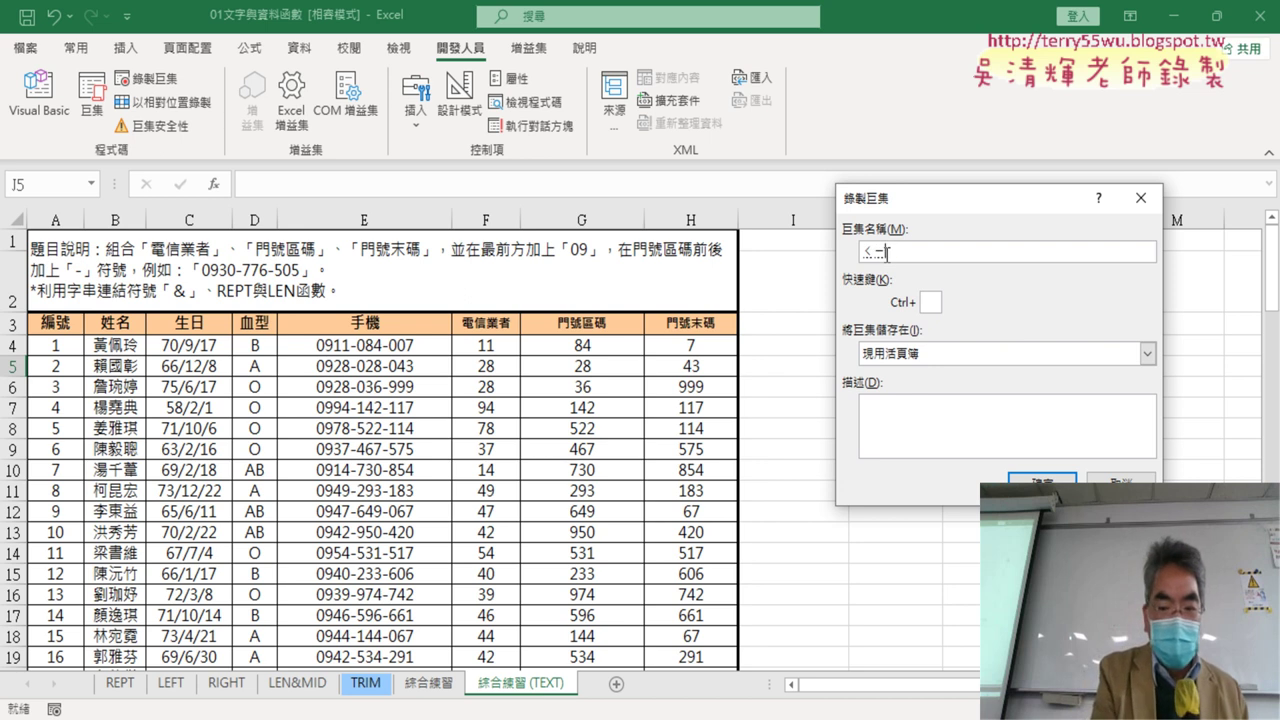
{"action": "type", "text": "ㄥ ㄔㄨ"}
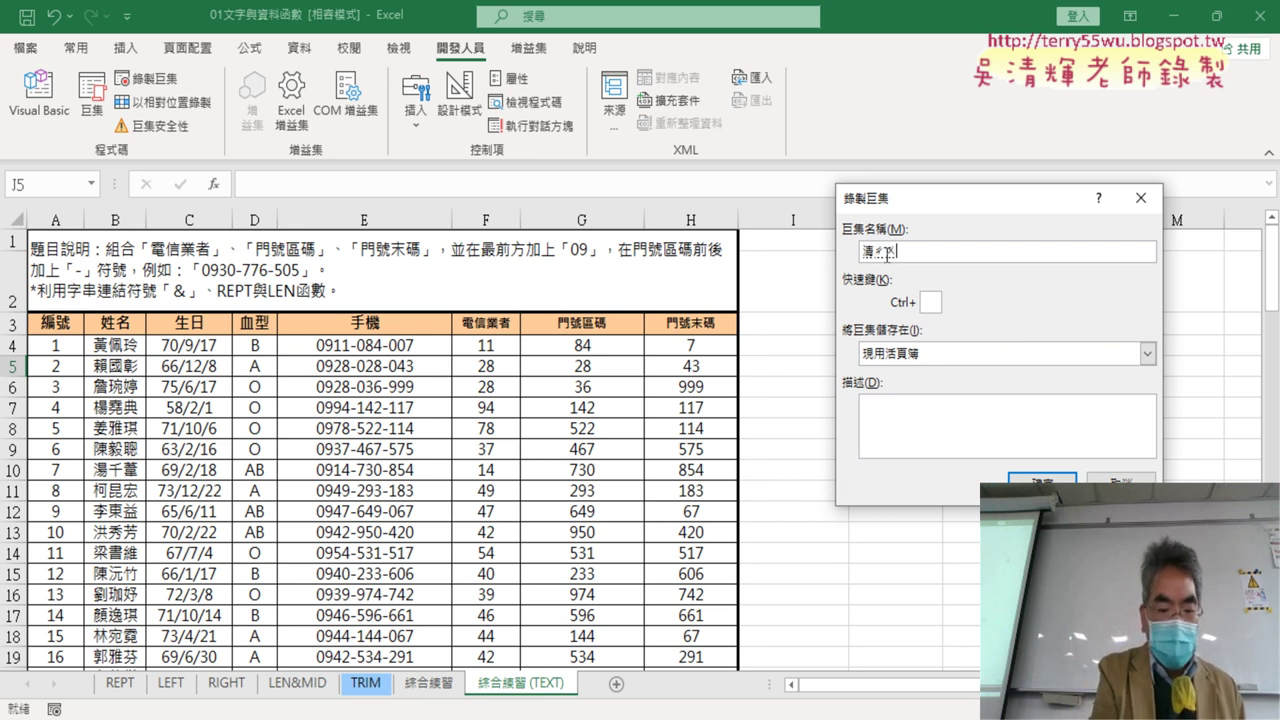
{"action": "type", "text": "ˊ"}
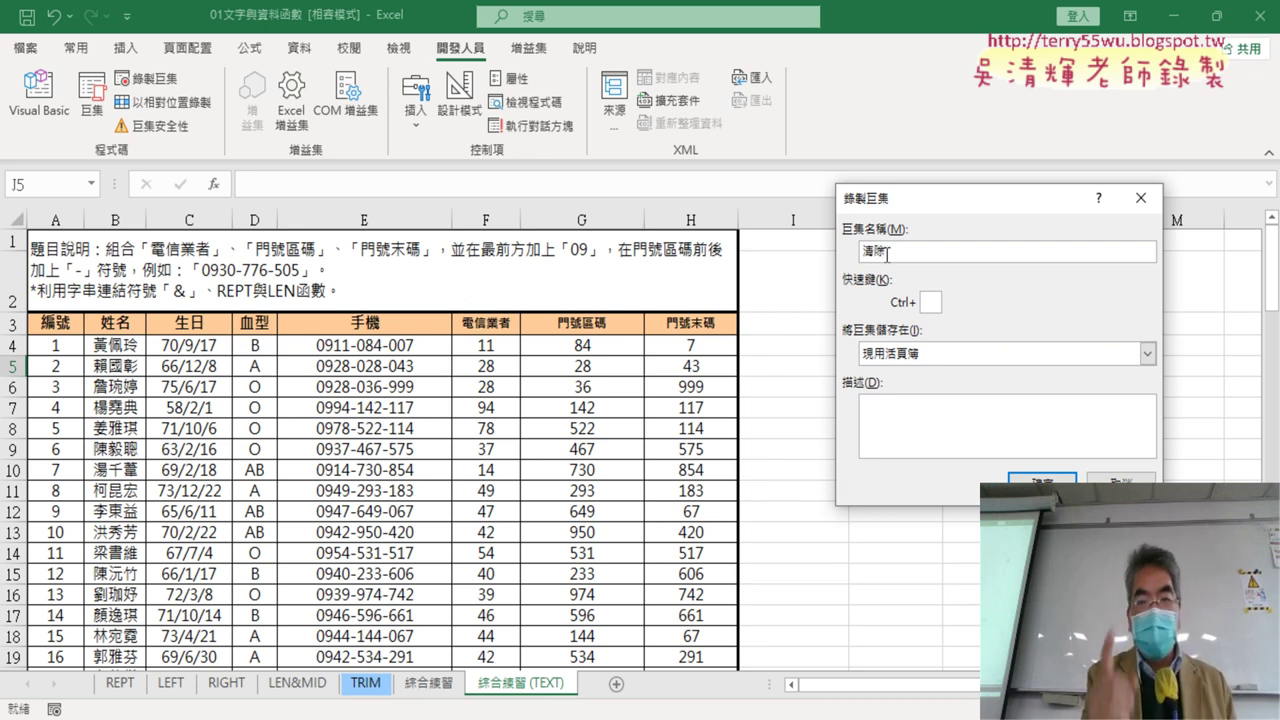
{"action": "left_click_drag", "start_coordinate": [941, 204], "coordinate": [793, 101]}
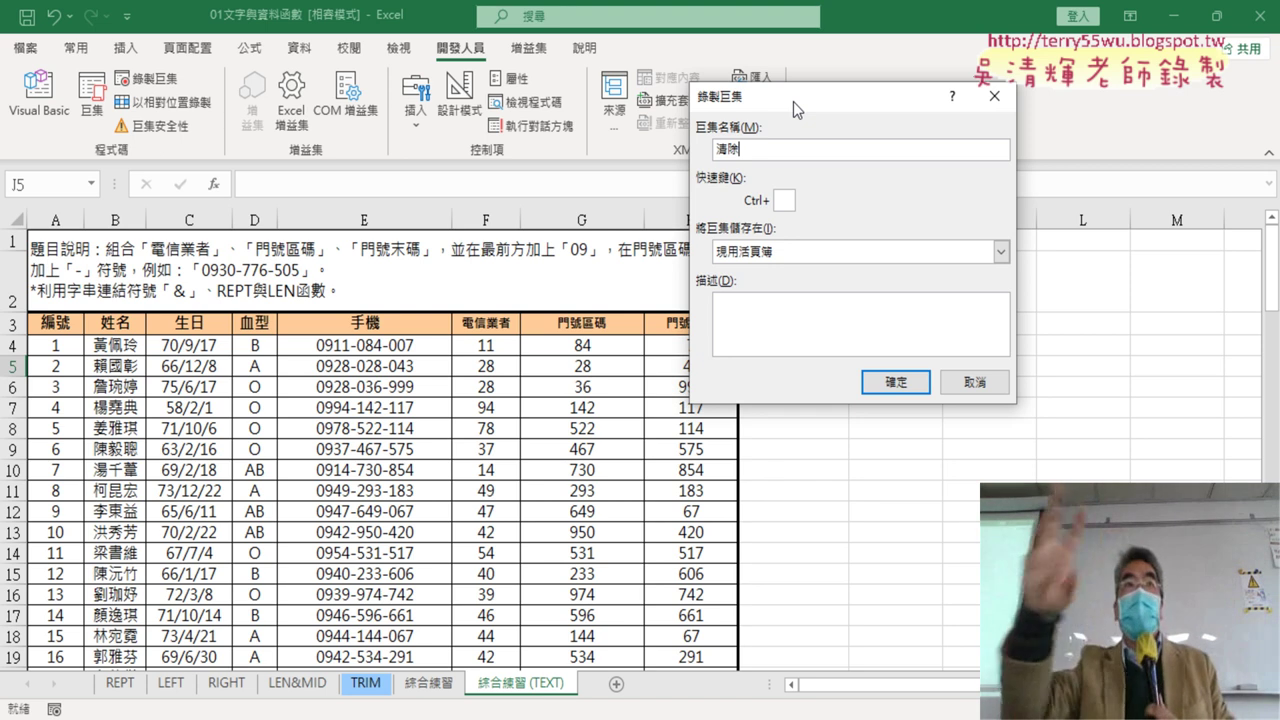
{"action": "left_click", "coordinate": [895, 381]}
{"action": "left_click", "coordinate": [420, 347]}
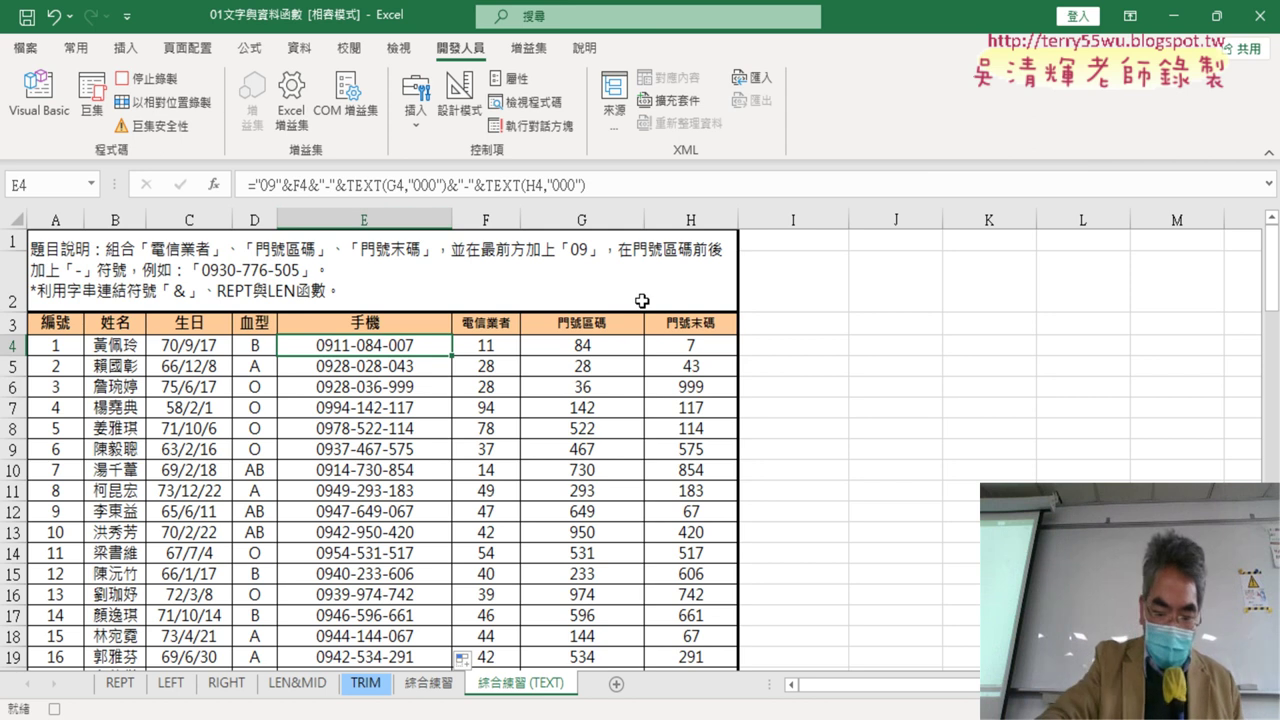
Select E4:E103, delete the phone numbers, and stop recording 清除
{"action": "key", "text": "ctrl+shift+Down"}
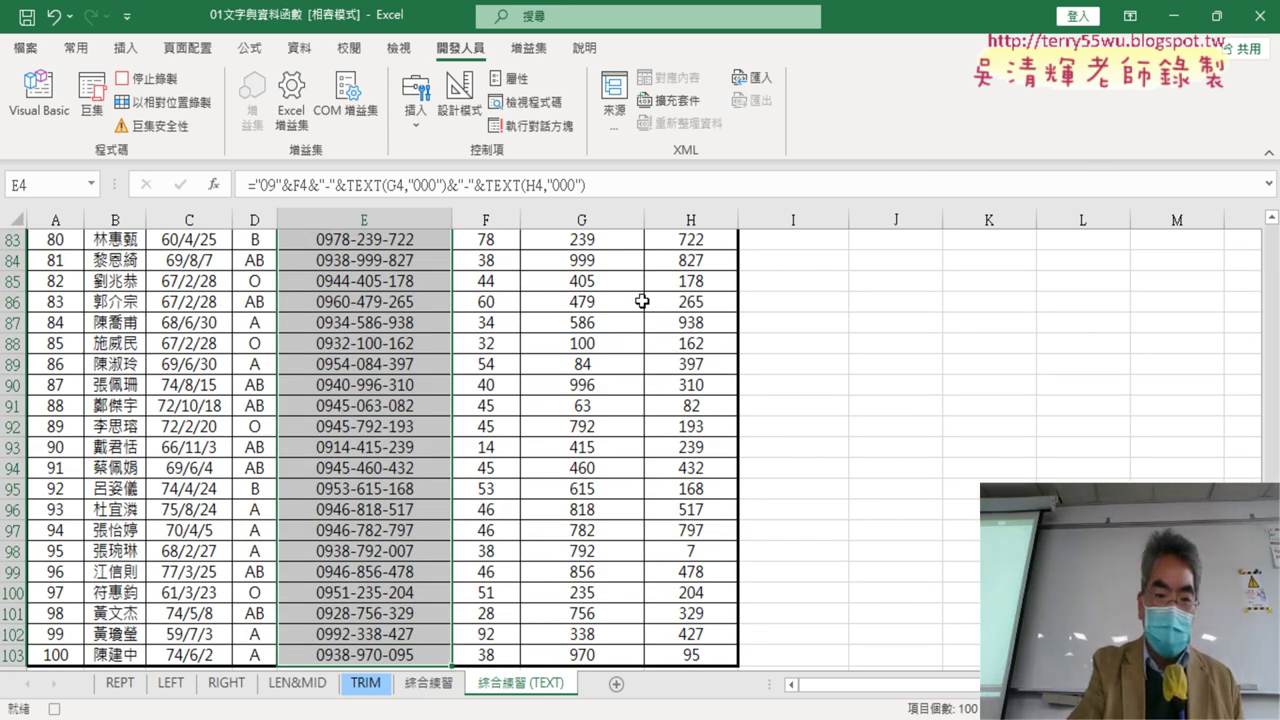
{"action": "key", "text": "Delete"}
{"action": "key", "text": "ctrl+BackSpace"}
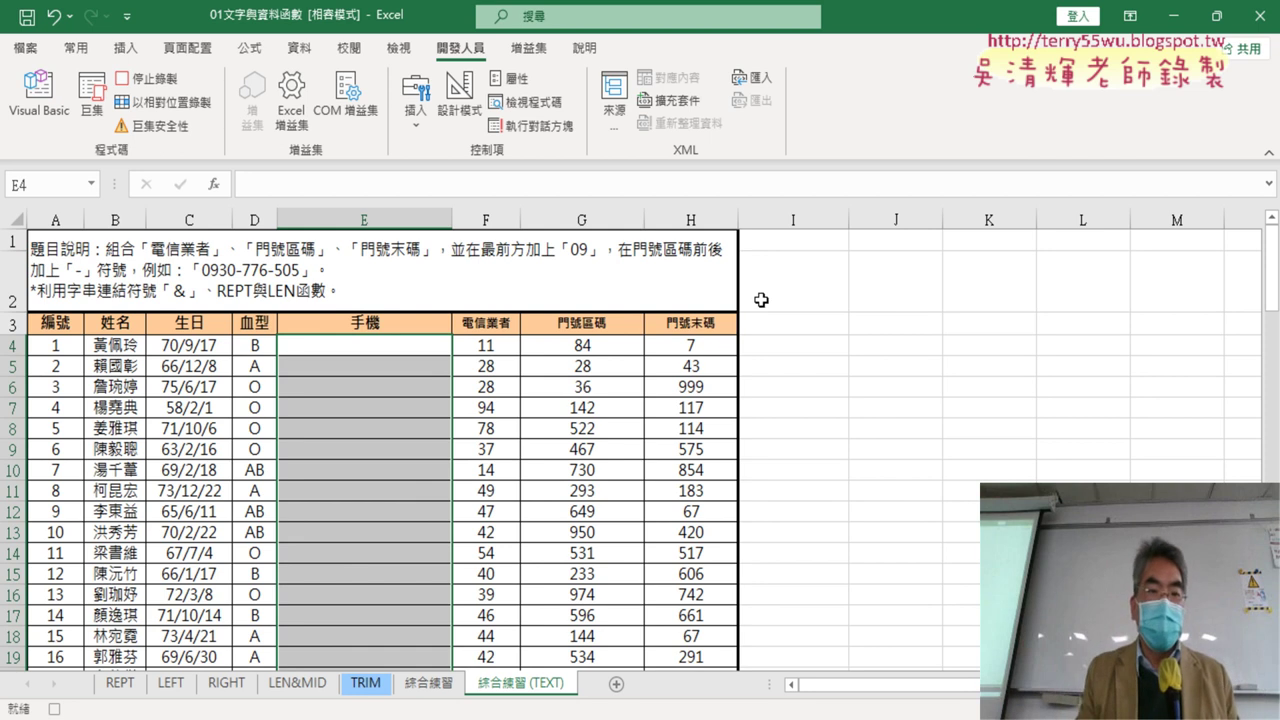
{"action": "left_click", "coordinate": [146, 80]}
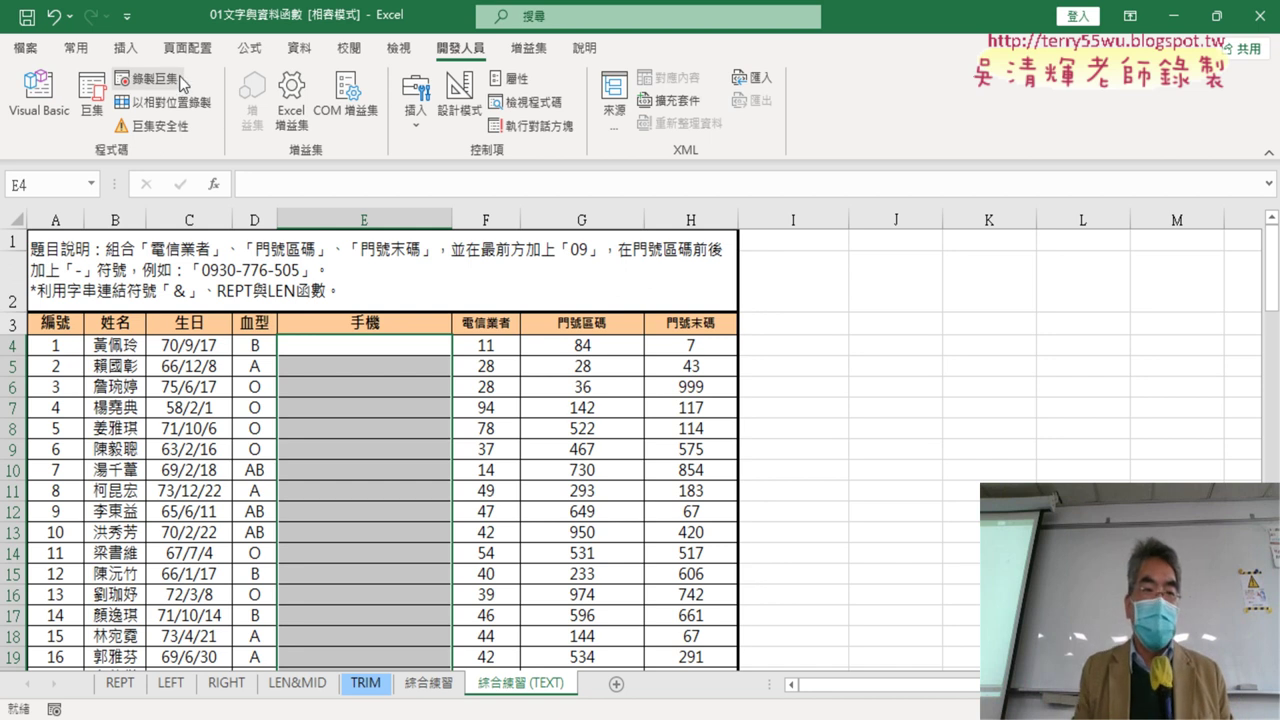
Run 串接, then run 清除 to empty column E, and click I6
{"action": "left_click", "coordinate": [92, 112]}
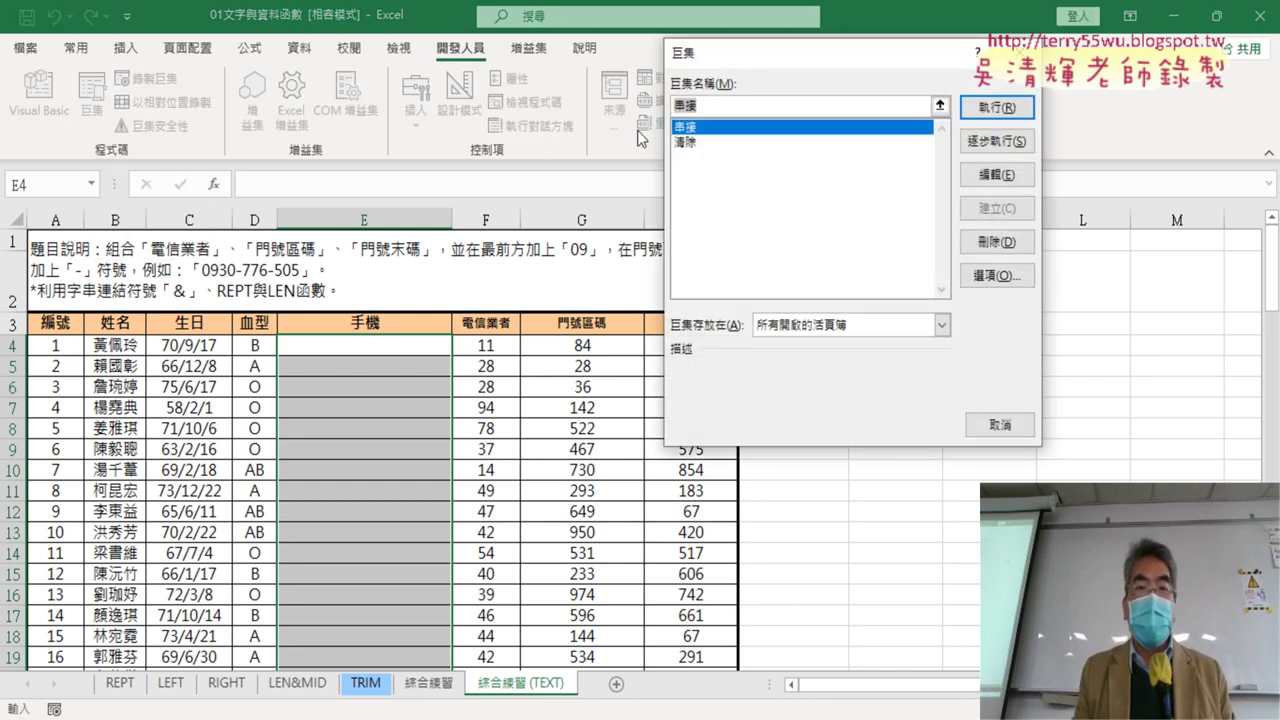
{"action": "left_click", "coordinate": [1012, 104]}
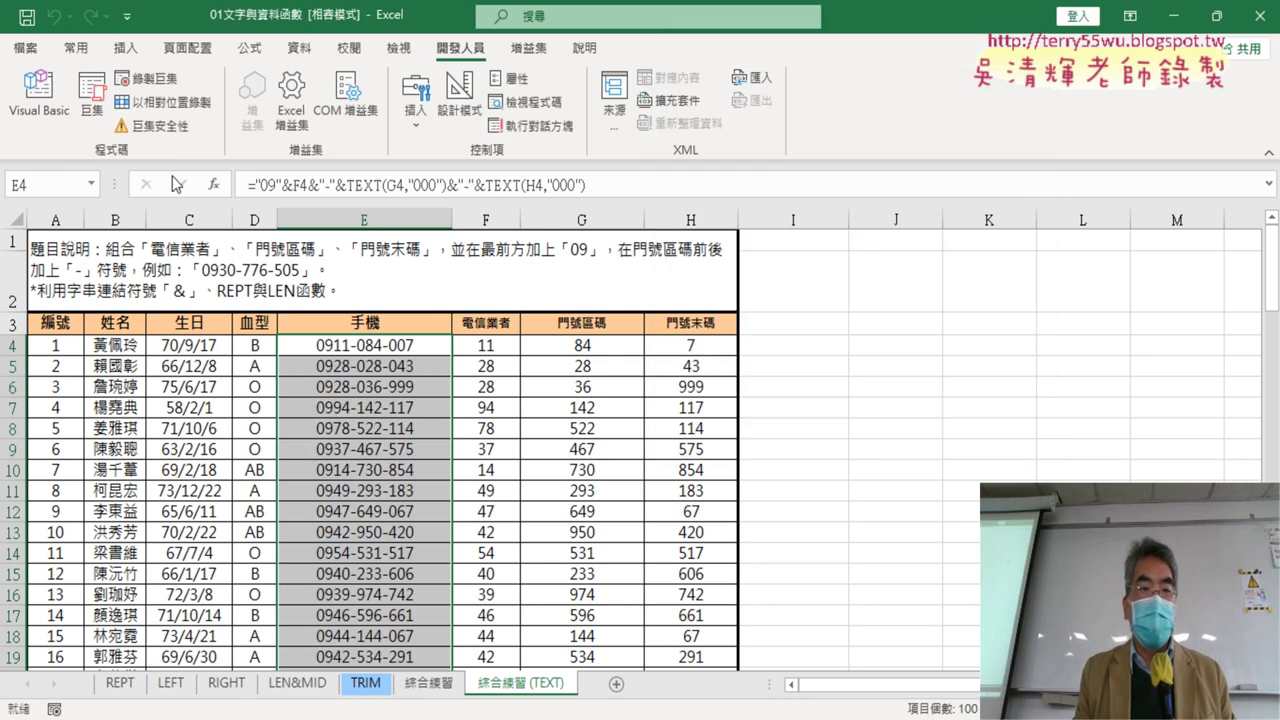
{"action": "left_click", "coordinate": [92, 100]}
{"action": "left_click", "coordinate": [681, 144]}
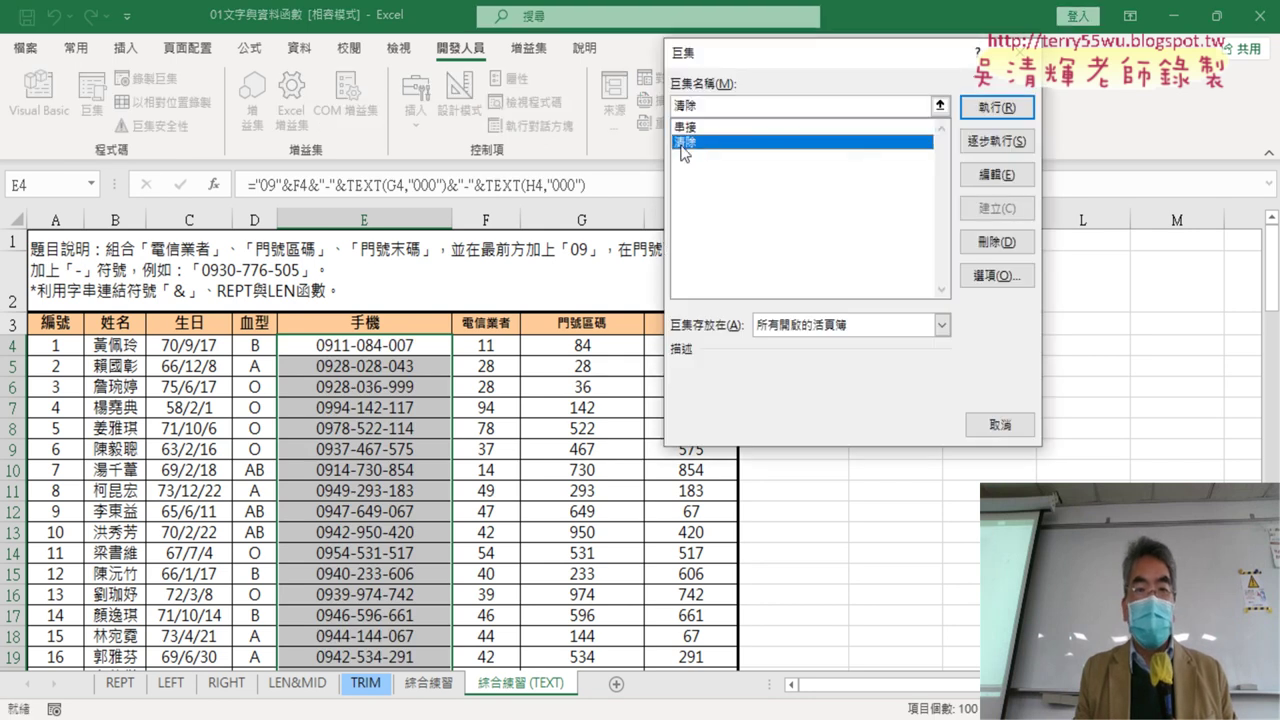
{"action": "left_click", "coordinate": [995, 108]}
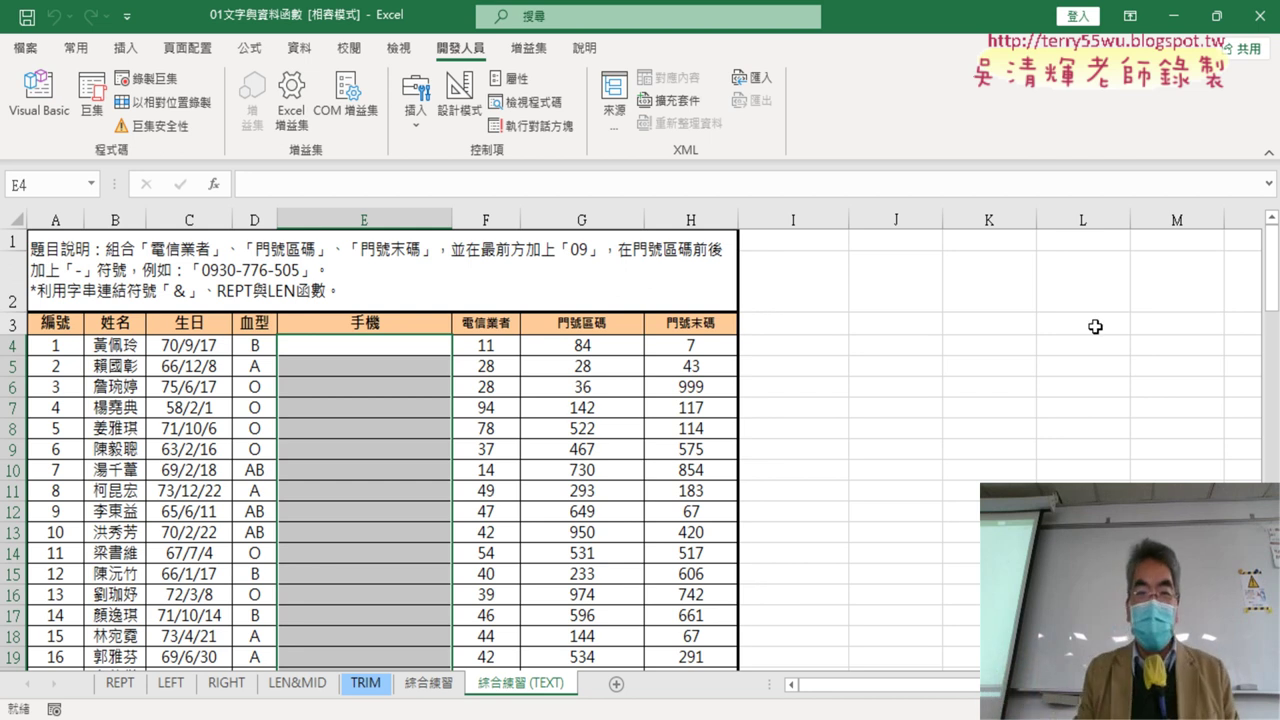
{"action": "left_click", "coordinate": [818, 382]}
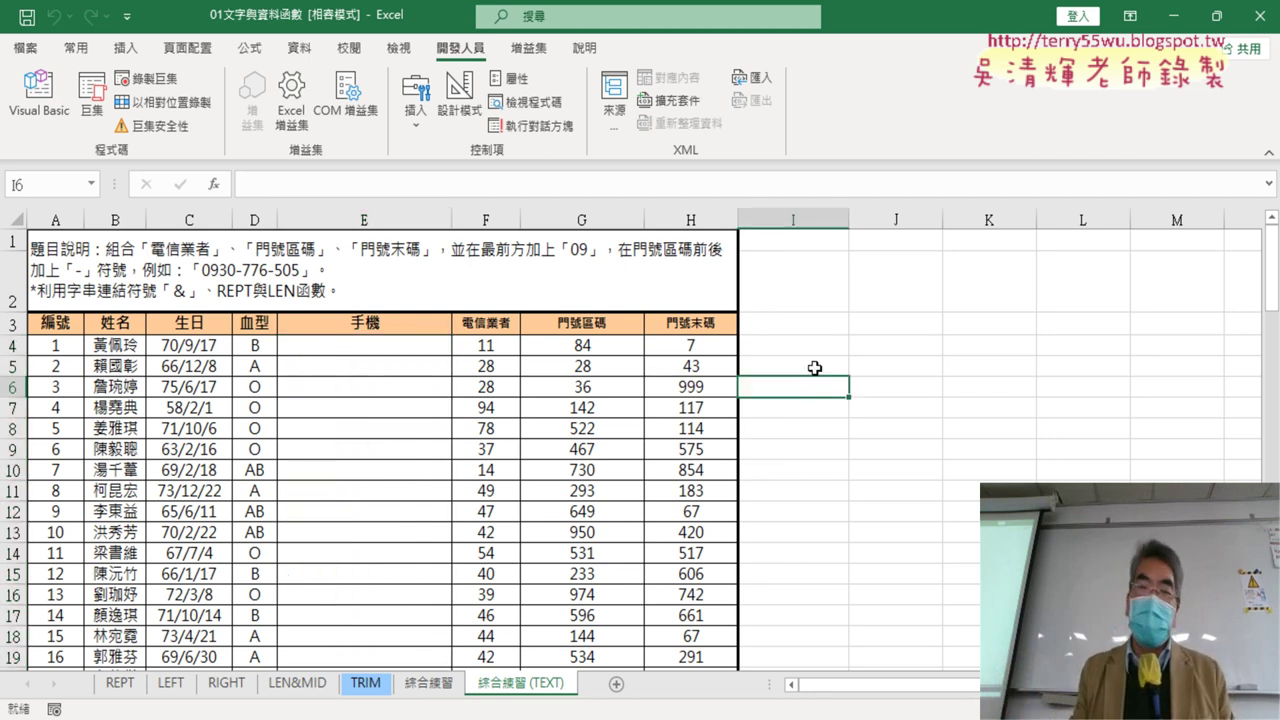
Run 串接 again to refill column E, then click I6
{"action": "left_click", "coordinate": [98, 100]}
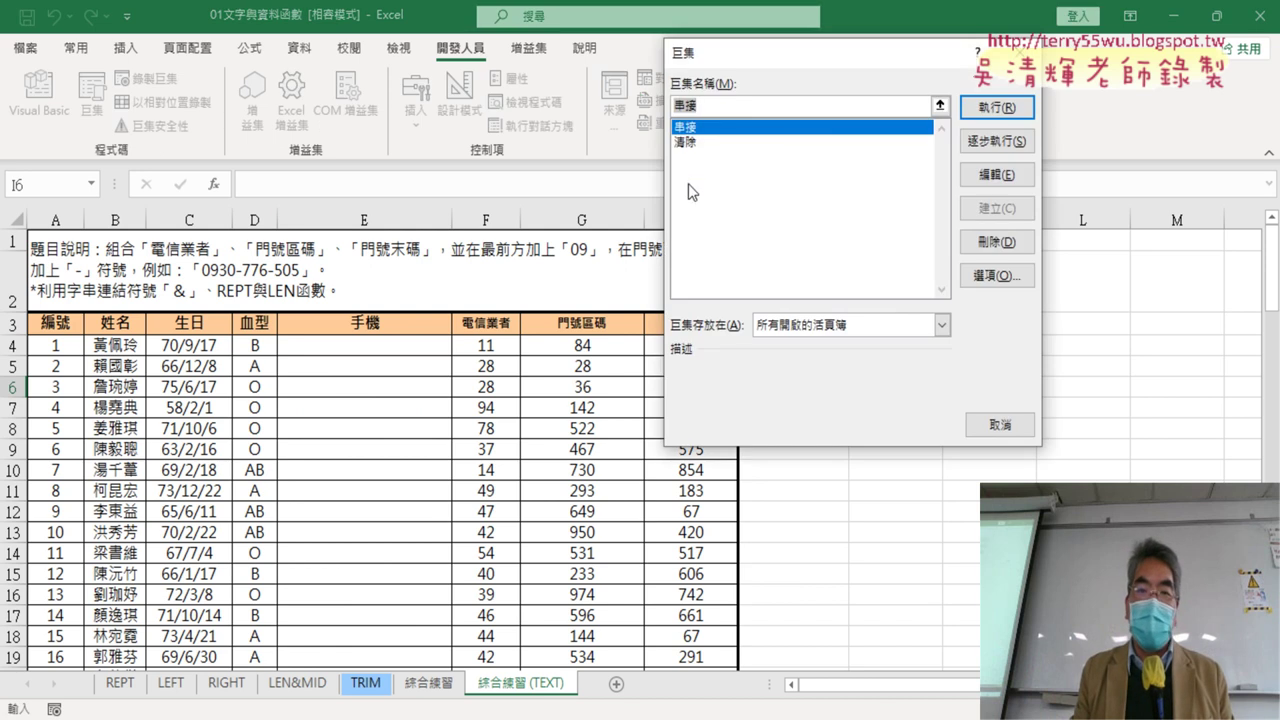
{"action": "left_click", "coordinate": [991, 108]}
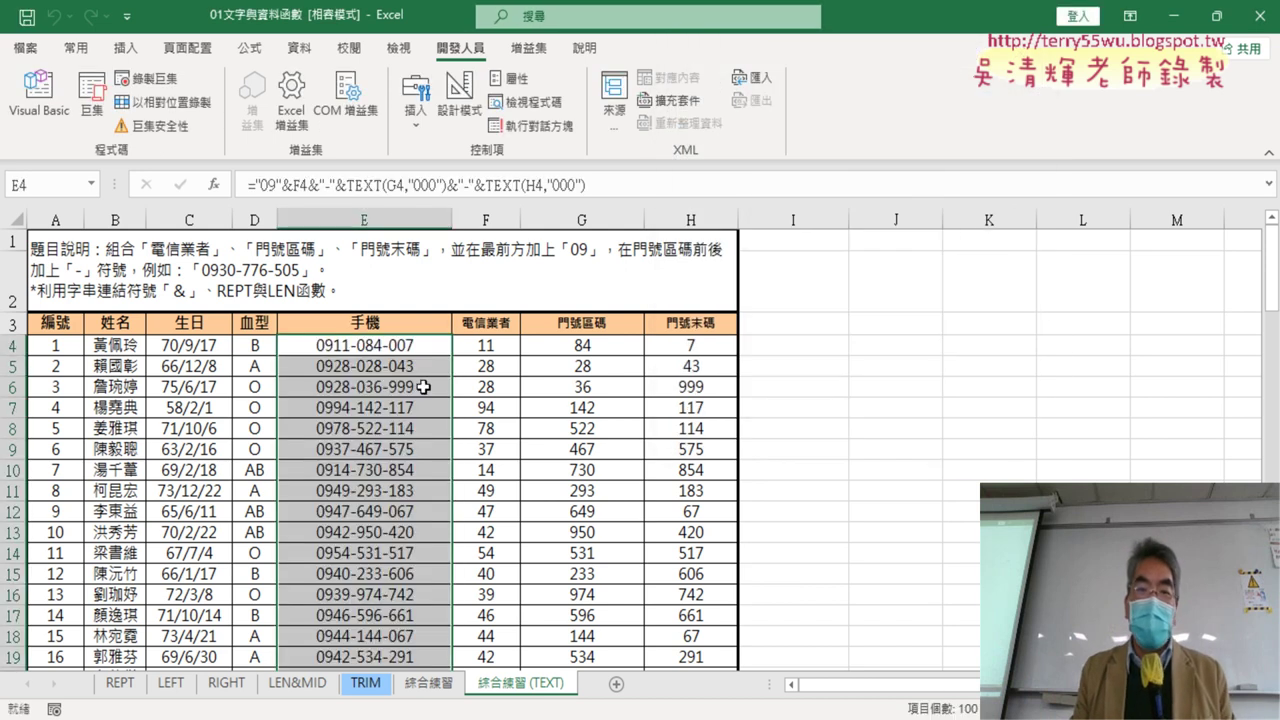
{"action": "left_click", "coordinate": [825, 394]}
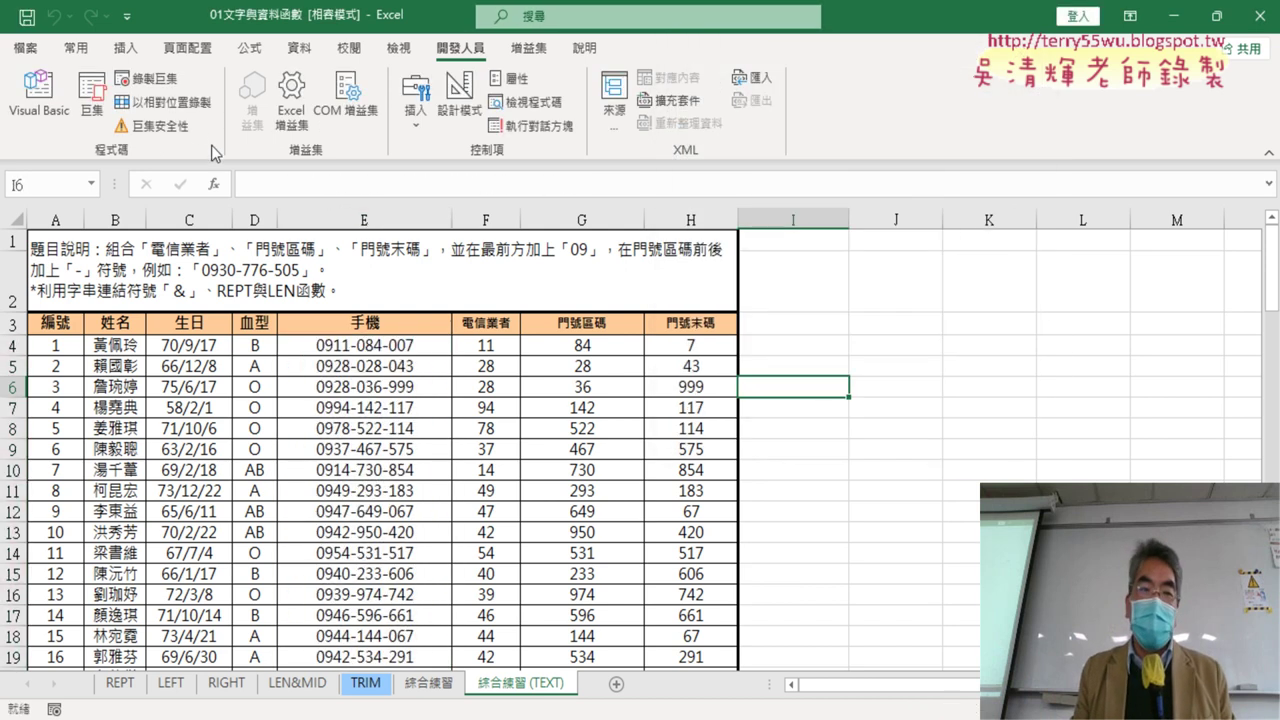
Start recording a macro named 清除, replacing the existing one
{"action": "left_click", "coordinate": [146, 78]}
{"action": "type", "text": "ㄑ"}
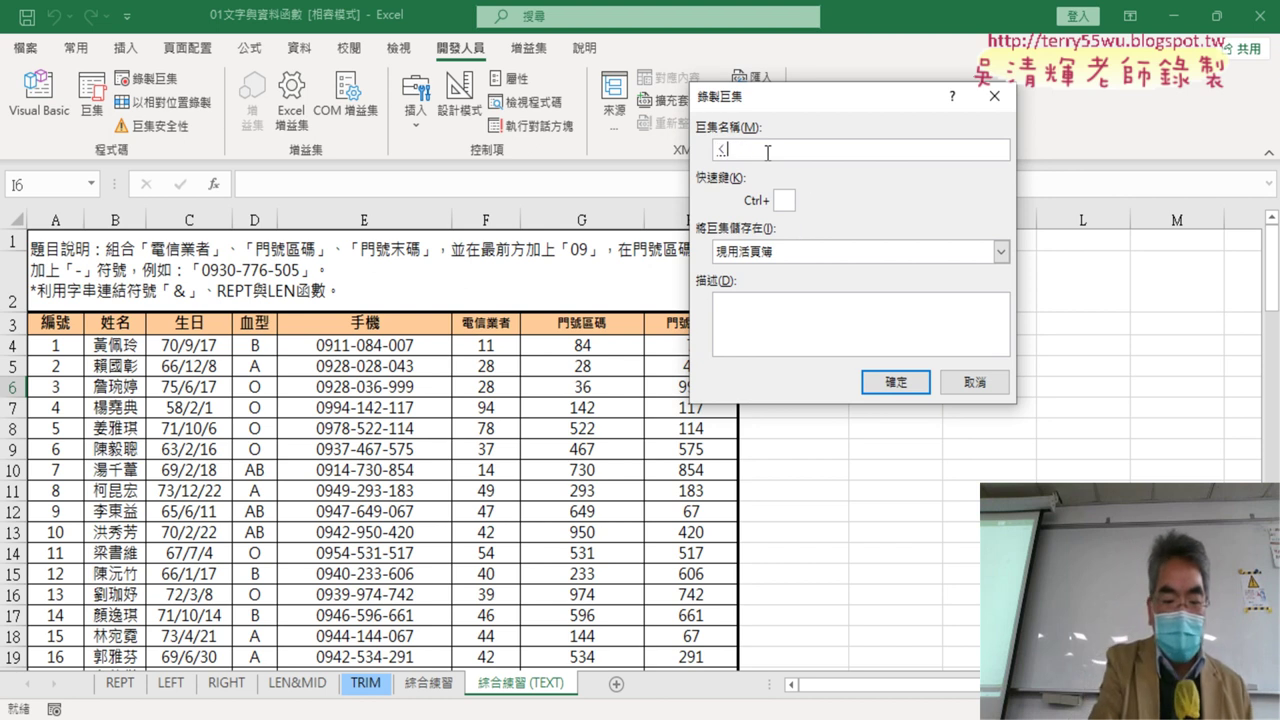
{"action": "type", "text": "ㄧ"}
{"action": "type", "text": "清"}
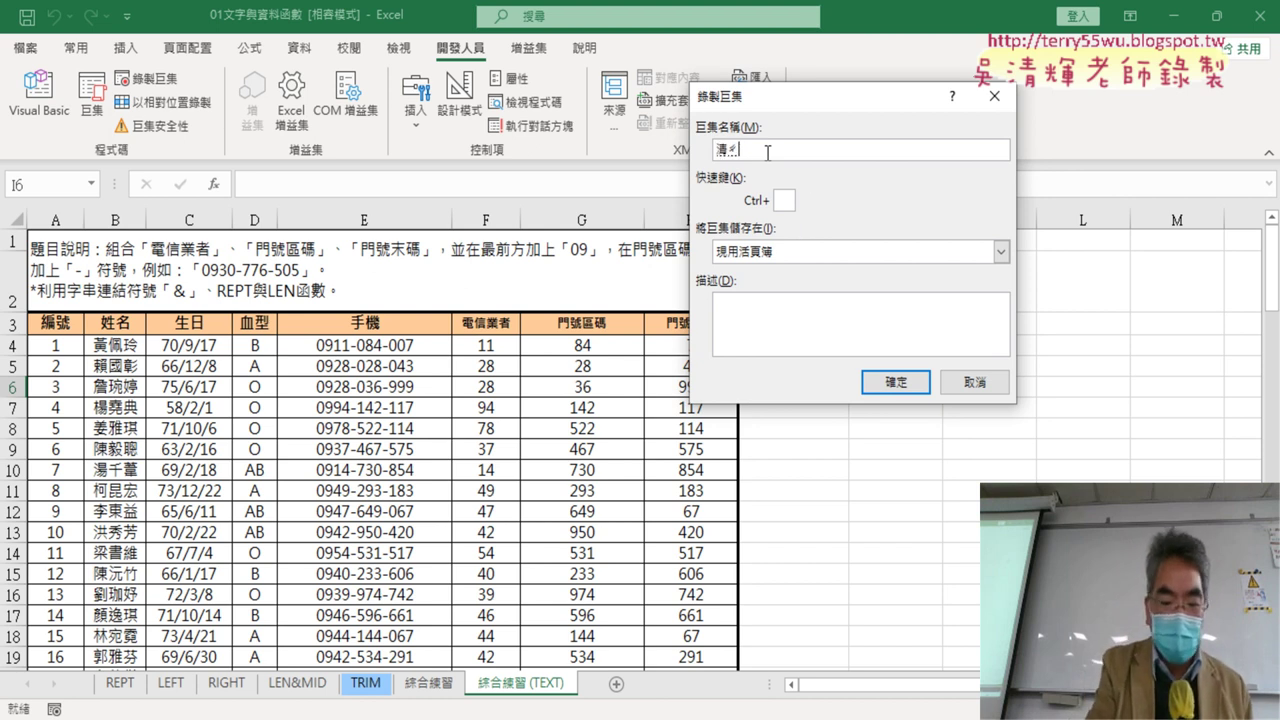
{"action": "type", "text": "除"}
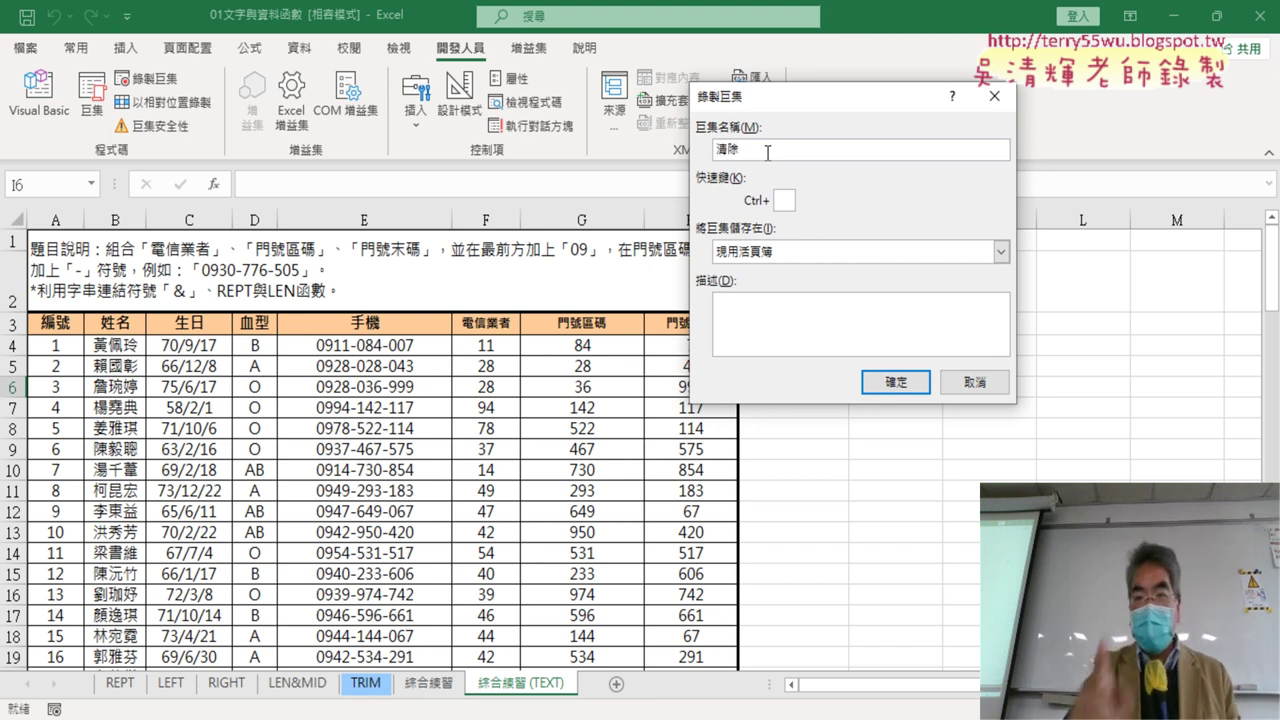
{"action": "left_click", "coordinate": [911, 386]}
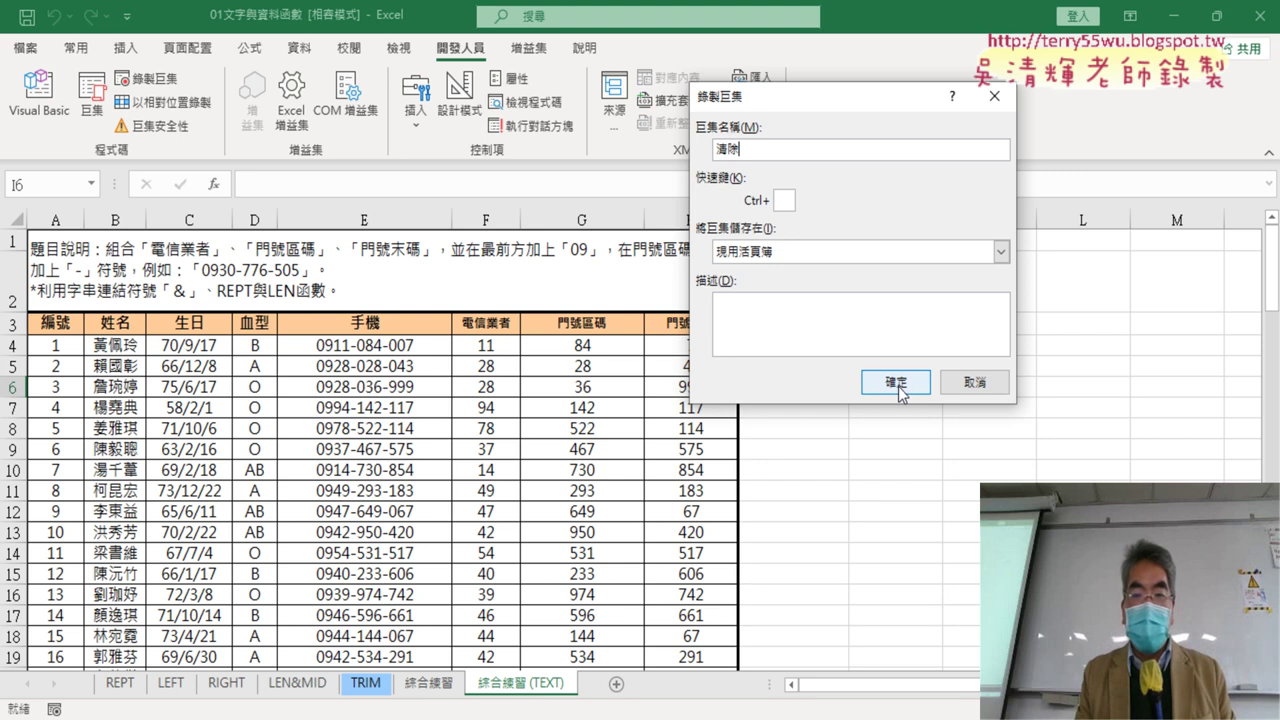
{"action": "left_click", "coordinate": [581, 424]}
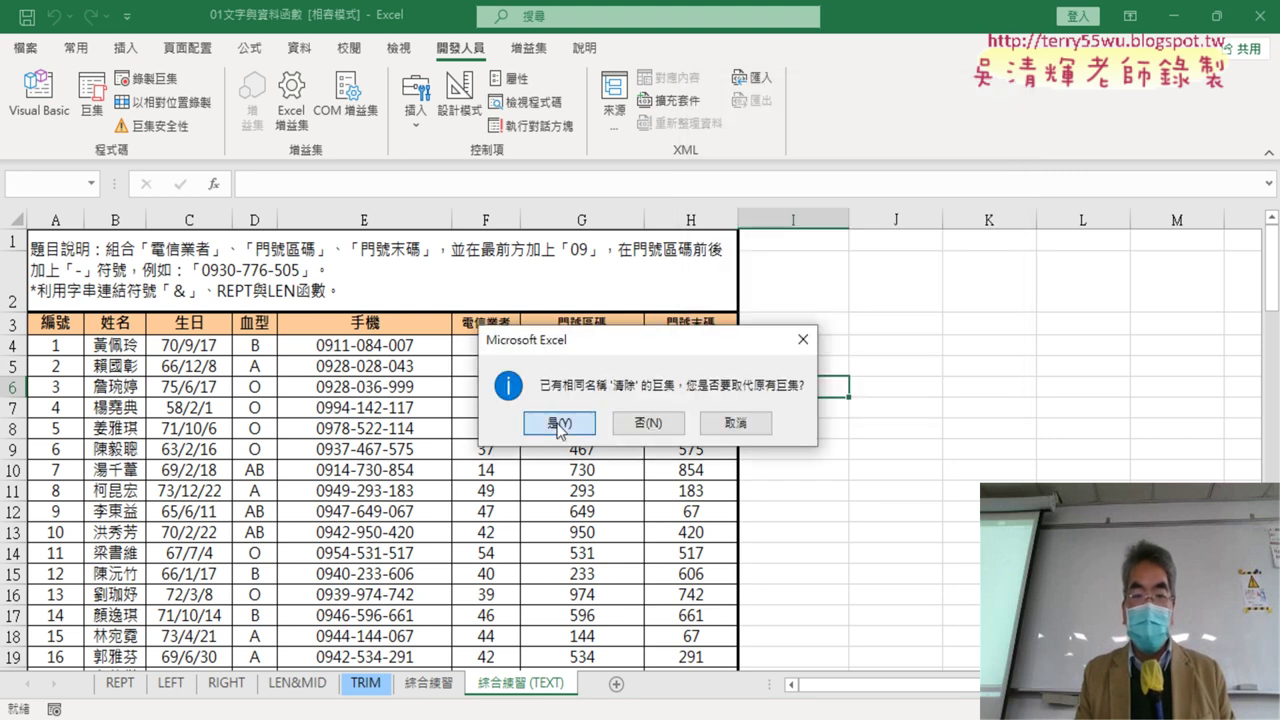
Select E4:E103, delete the phone numbers, and stop recording
{"action": "left_click", "coordinate": [412, 347]}
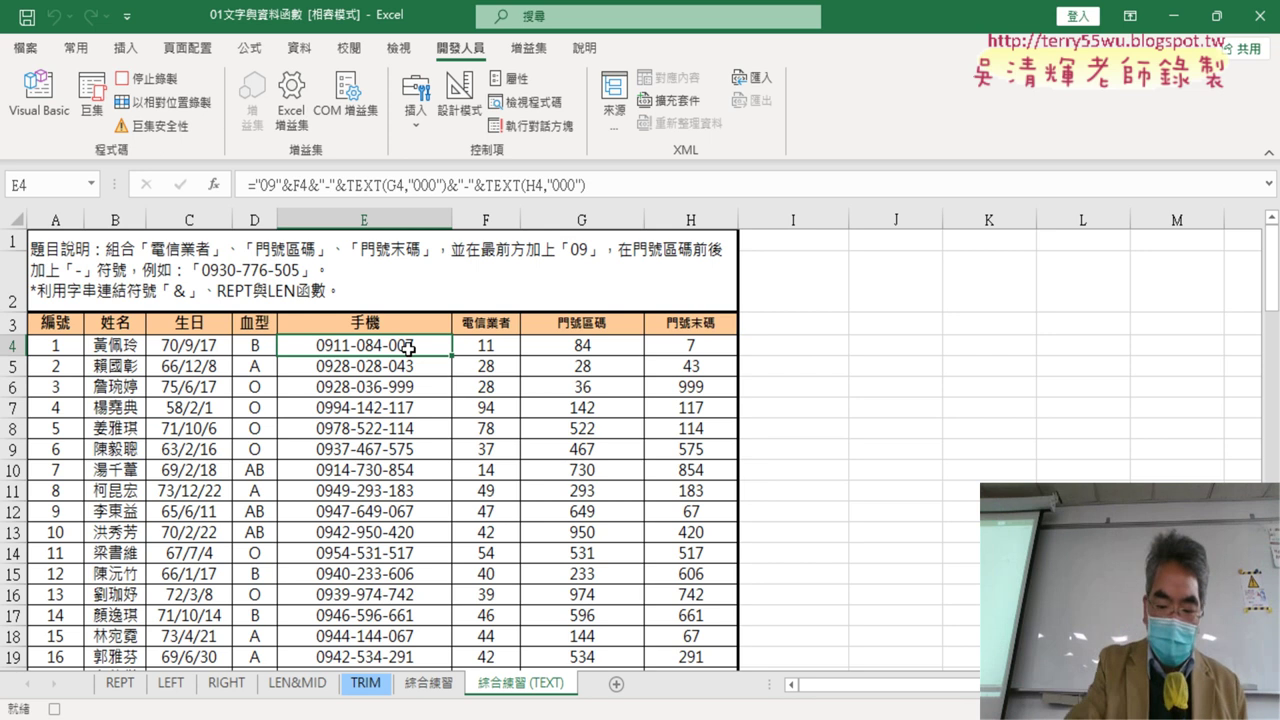
{"action": "key", "text": "ctrl+shift+Down"}
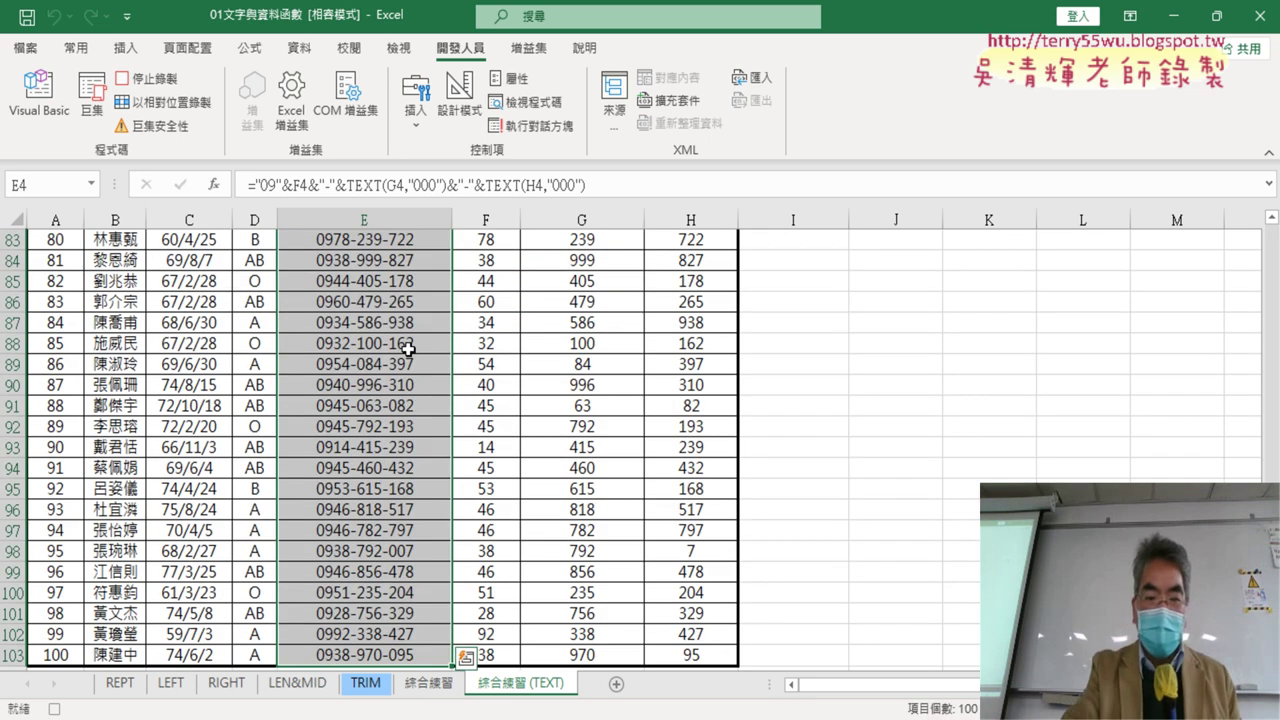
{"action": "key", "text": "Delete"}
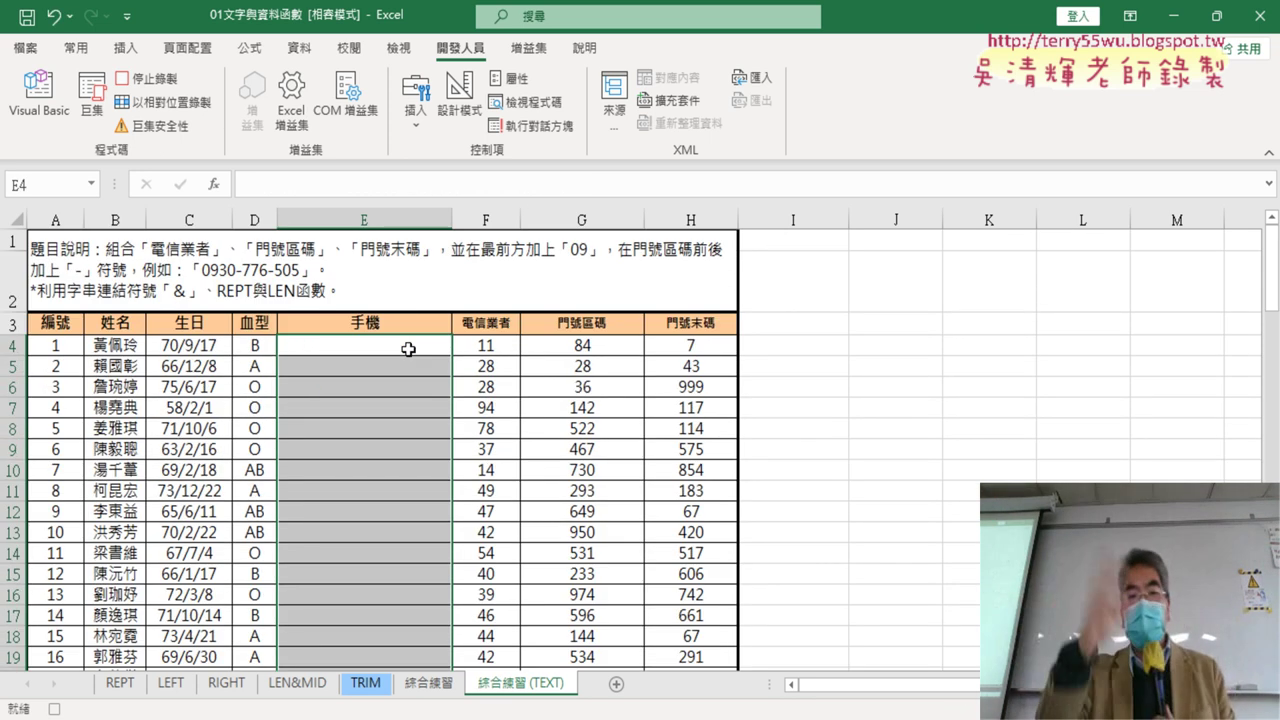
{"action": "left_click", "coordinate": [173, 89]}
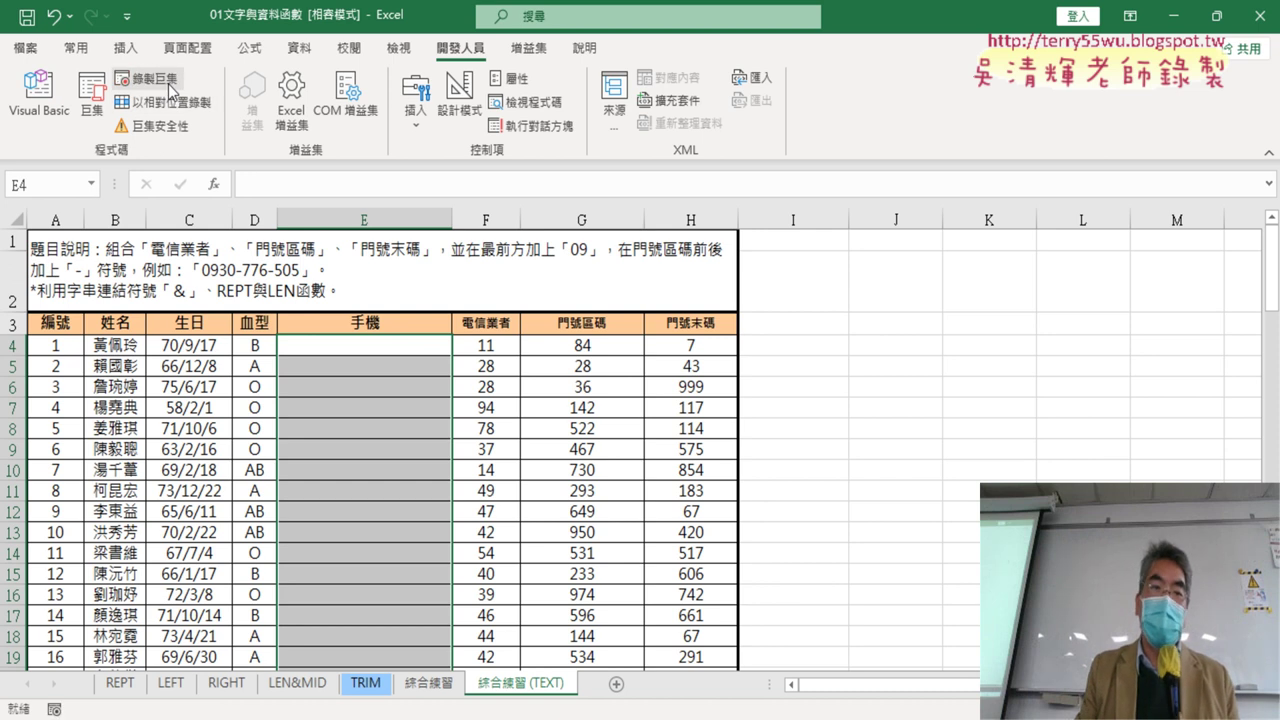
{"action": "left_click", "coordinate": [91, 100]}
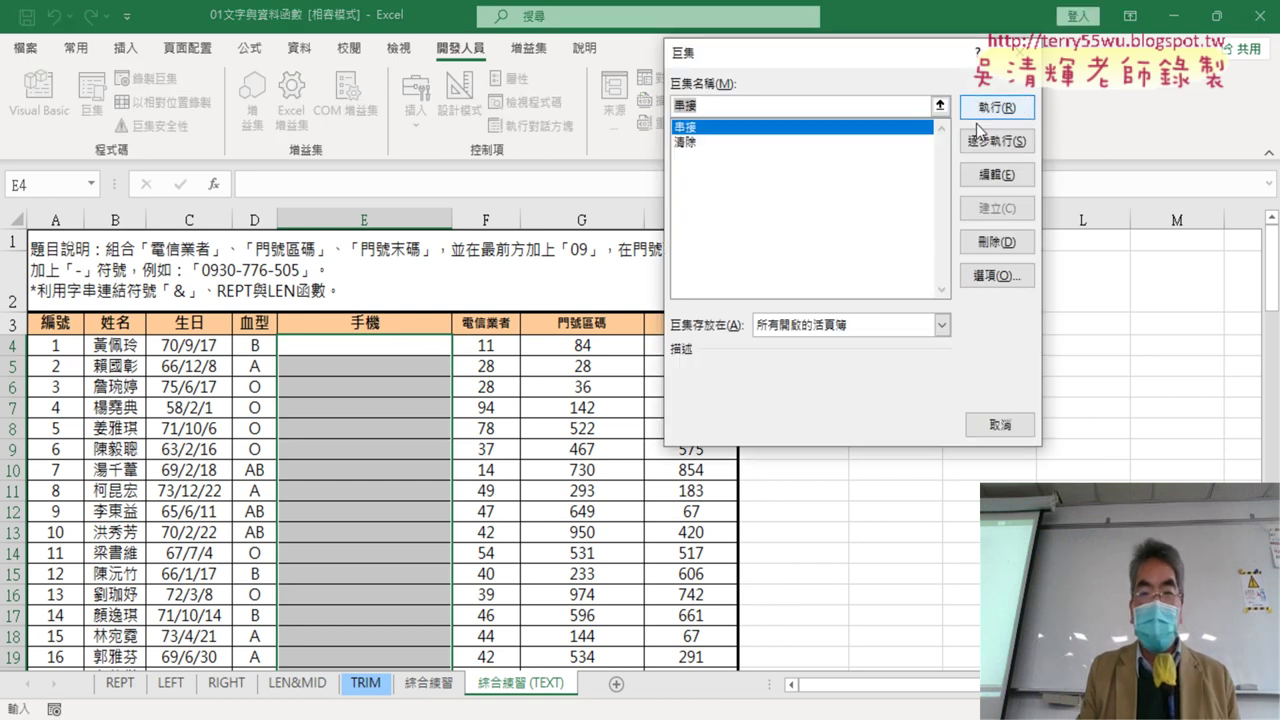
{"action": "left_click", "coordinate": [986, 108]}
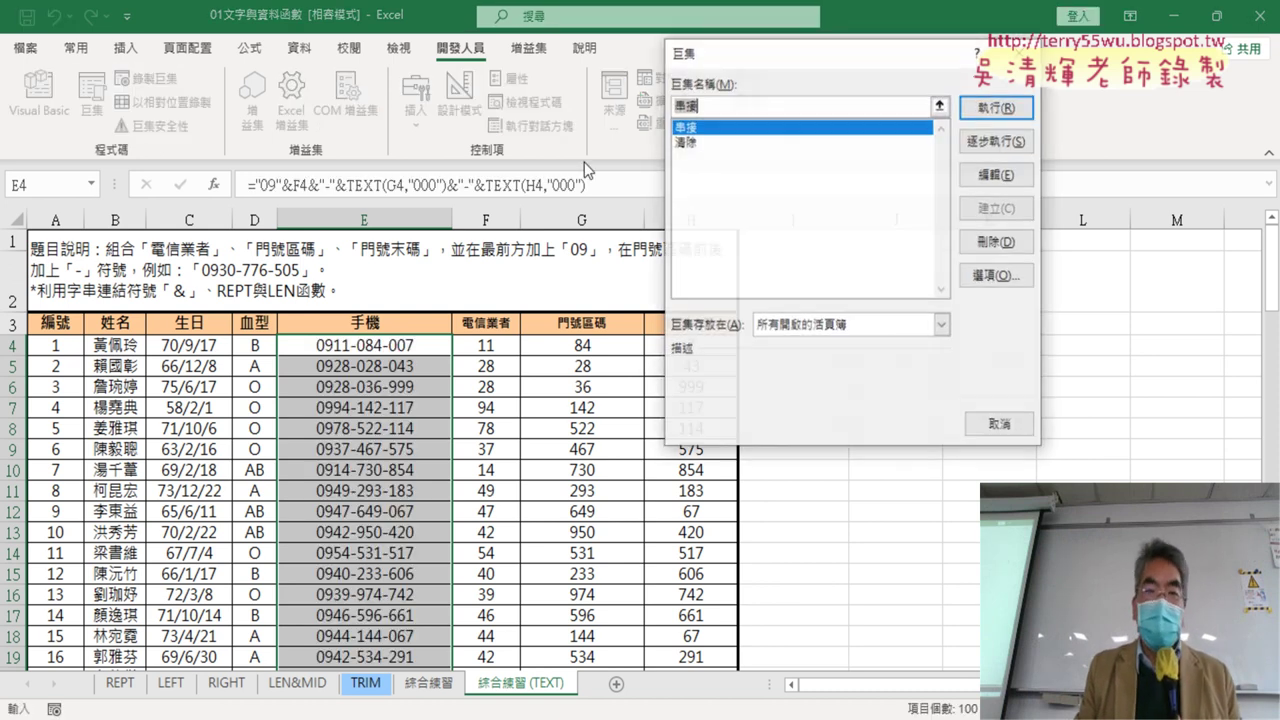
{"action": "left_click", "coordinate": [686, 142]}
{"action": "left_click", "coordinate": [1005, 110]}
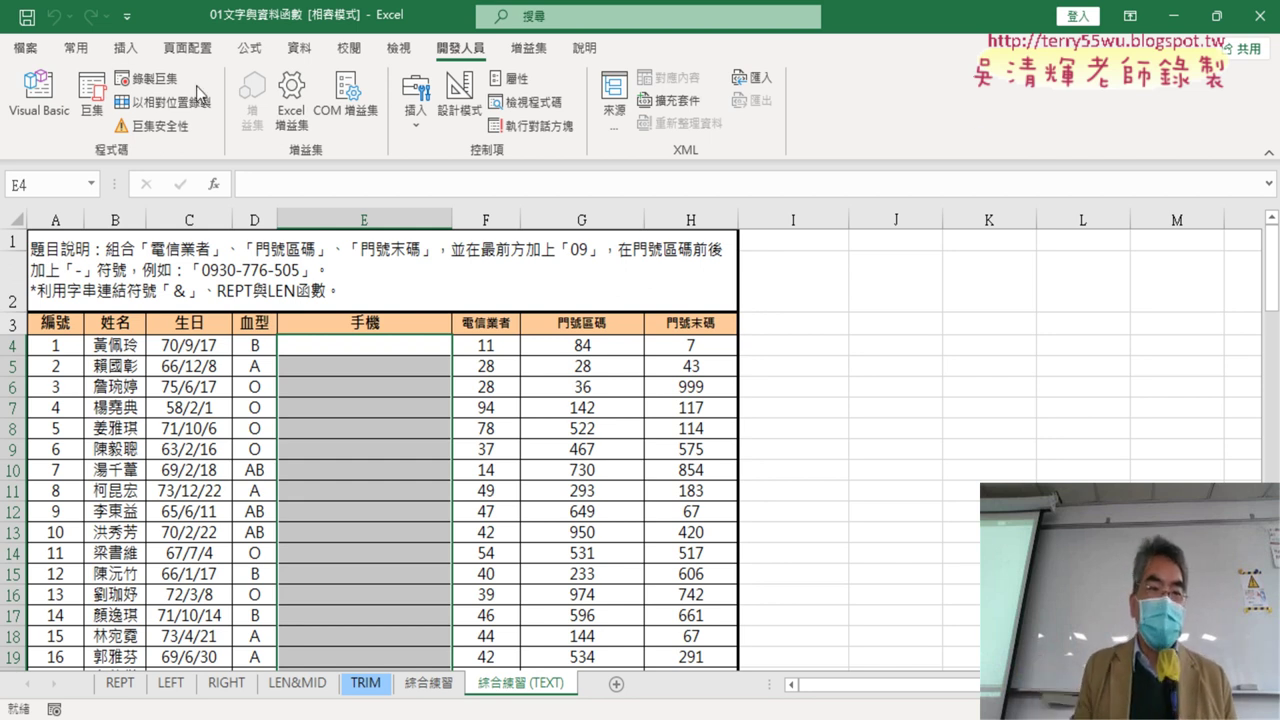
{"action": "left_click", "coordinate": [92, 112]}
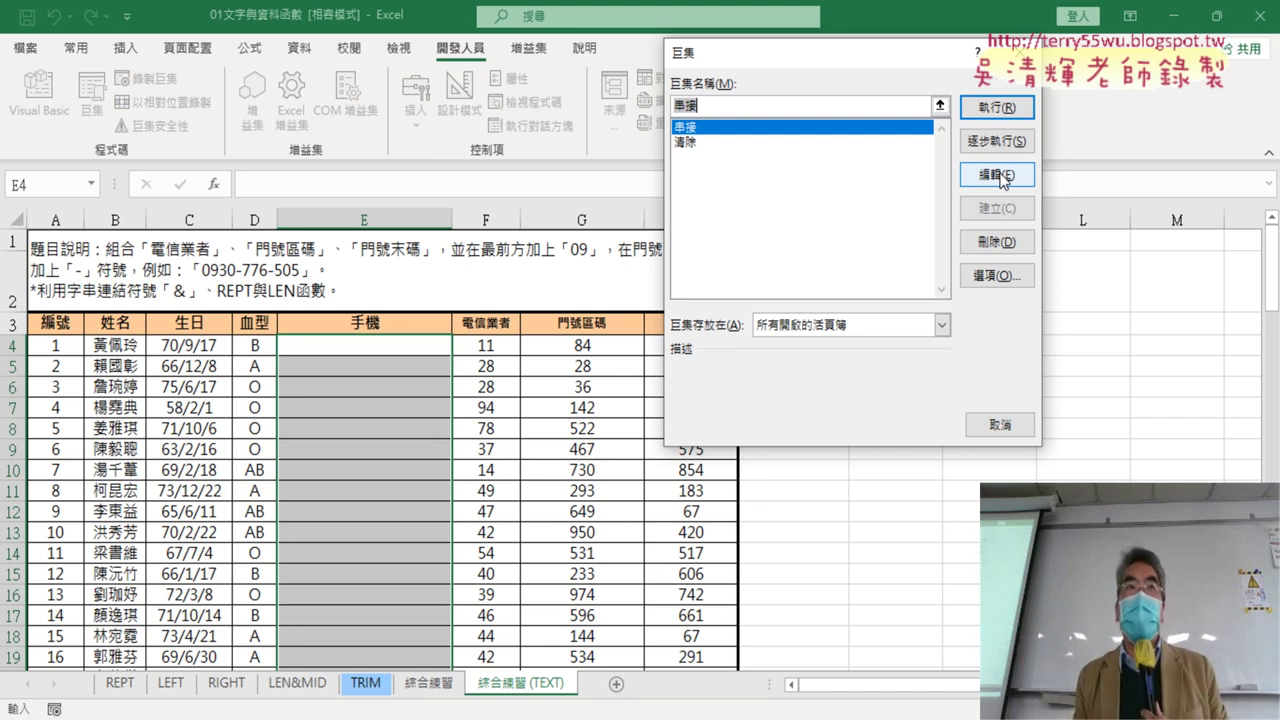
{"action": "left_click", "coordinate": [1002, 426]}
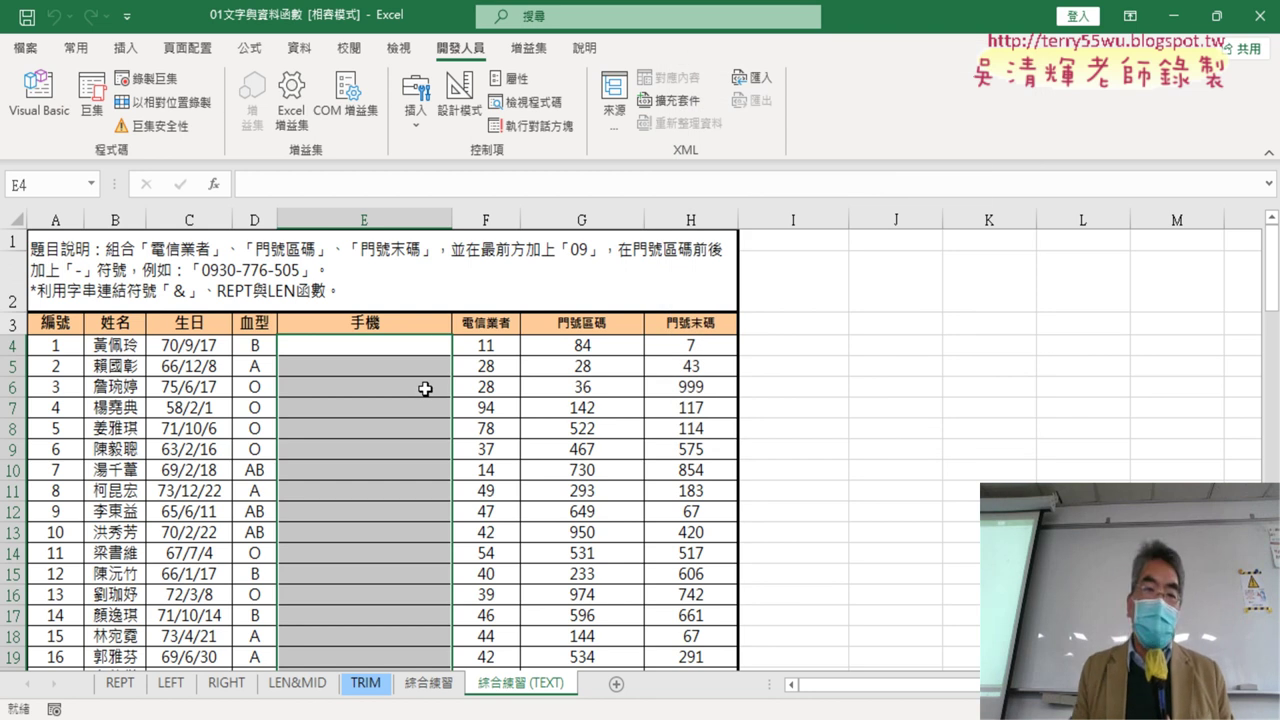
Add a Form button over I4:J5 that runs the 串接 macro and is captioned 串接
{"action": "left_click", "coordinate": [418, 128]}
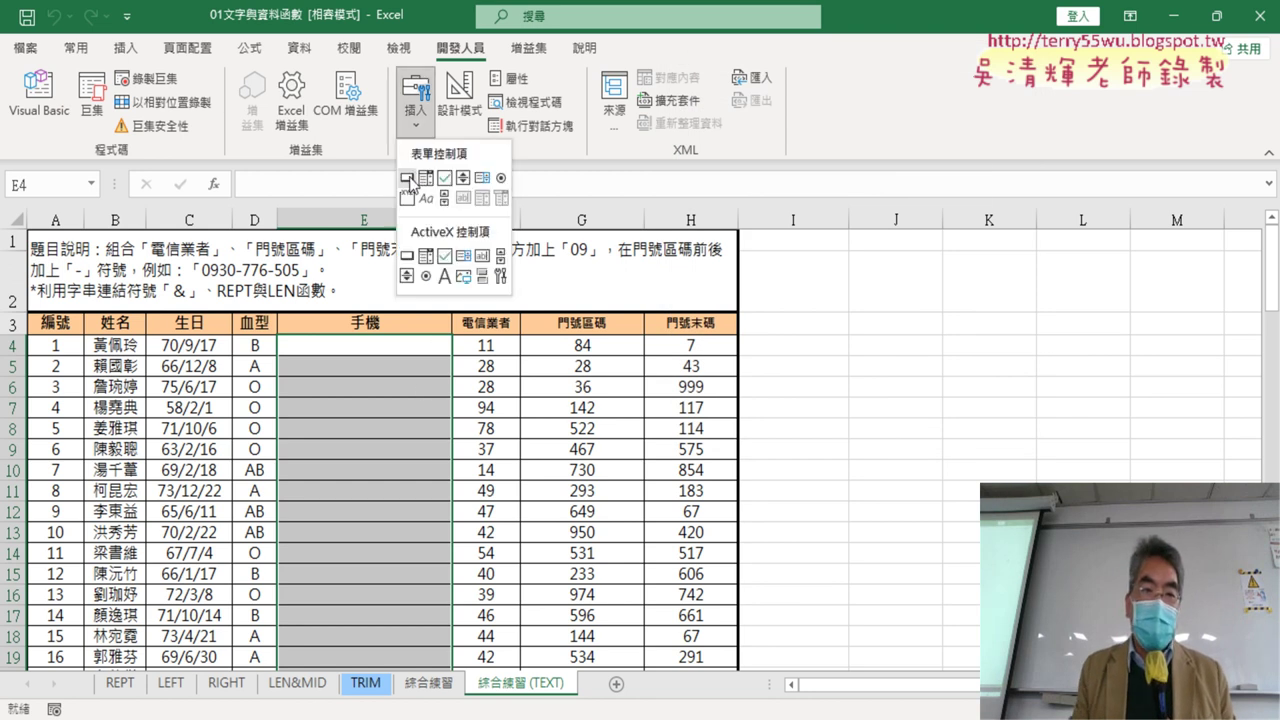
{"action": "left_click", "coordinate": [408, 180]}
{"action": "left_click_drag", "start_coordinate": [791, 321], "coordinate": [946, 366]}
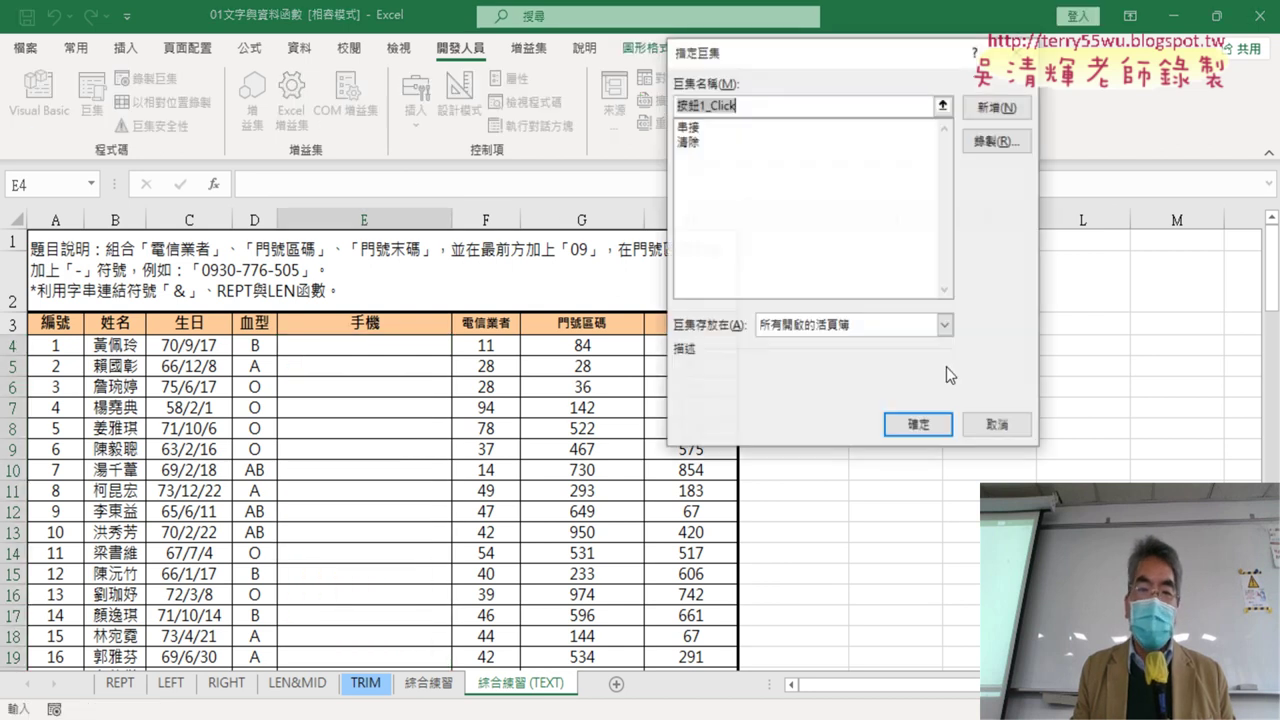
{"action": "left_click", "coordinate": [729, 127]}
{"action": "right_click", "coordinate": [690, 104]}
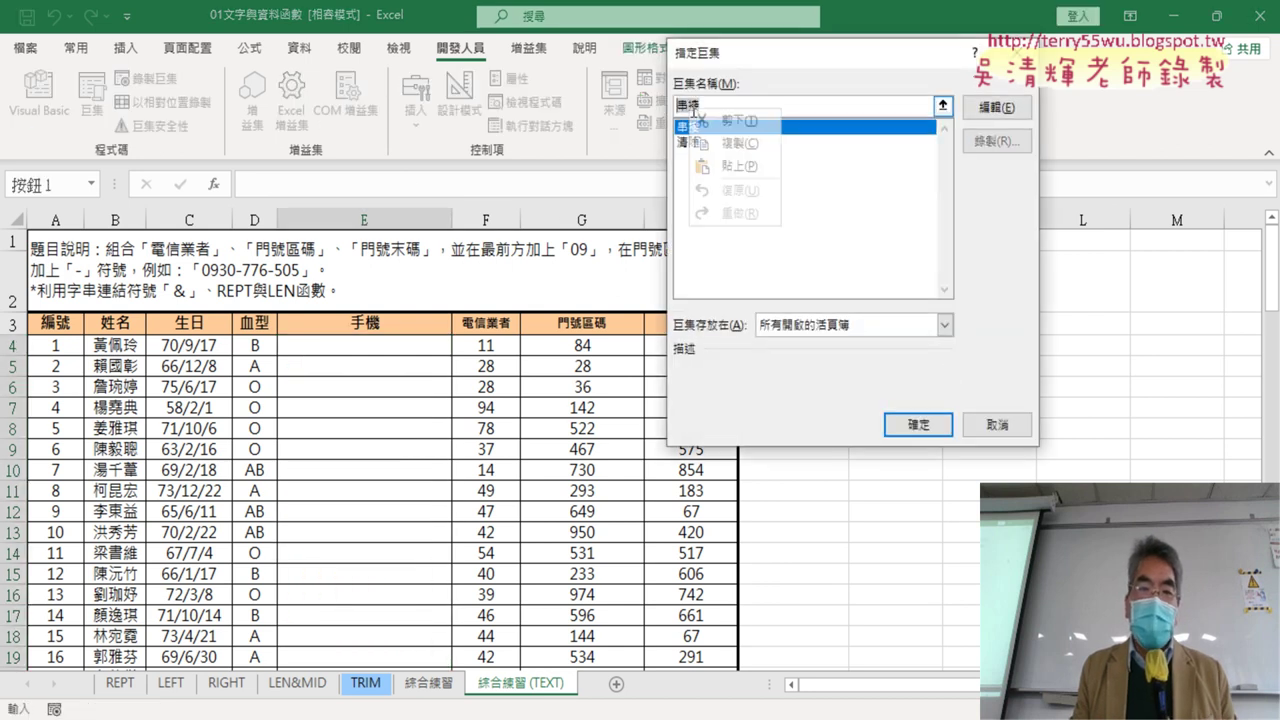
{"action": "left_click", "coordinate": [918, 424]}
{"action": "left_click", "coordinate": [889, 347]}
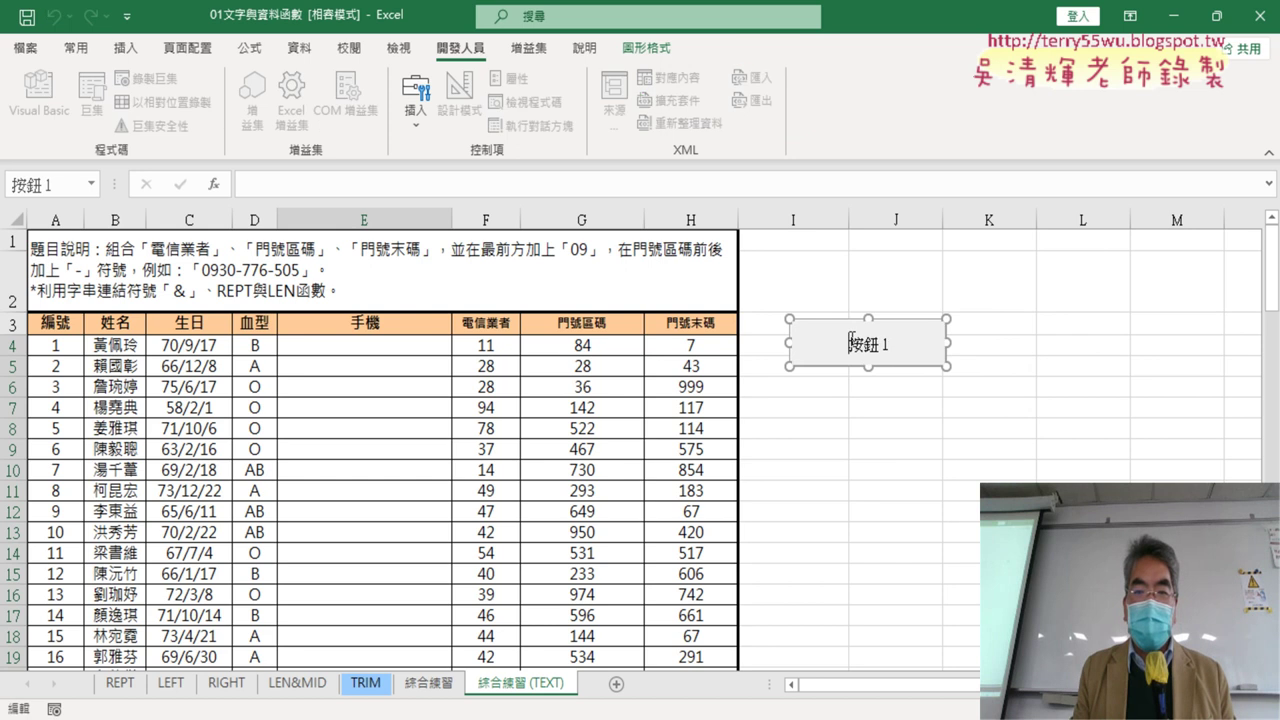
{"action": "key", "text": "BackSpace"}
{"action": "key", "text": "BackSpace"}
{"action": "key", "text": "BackSpace"}
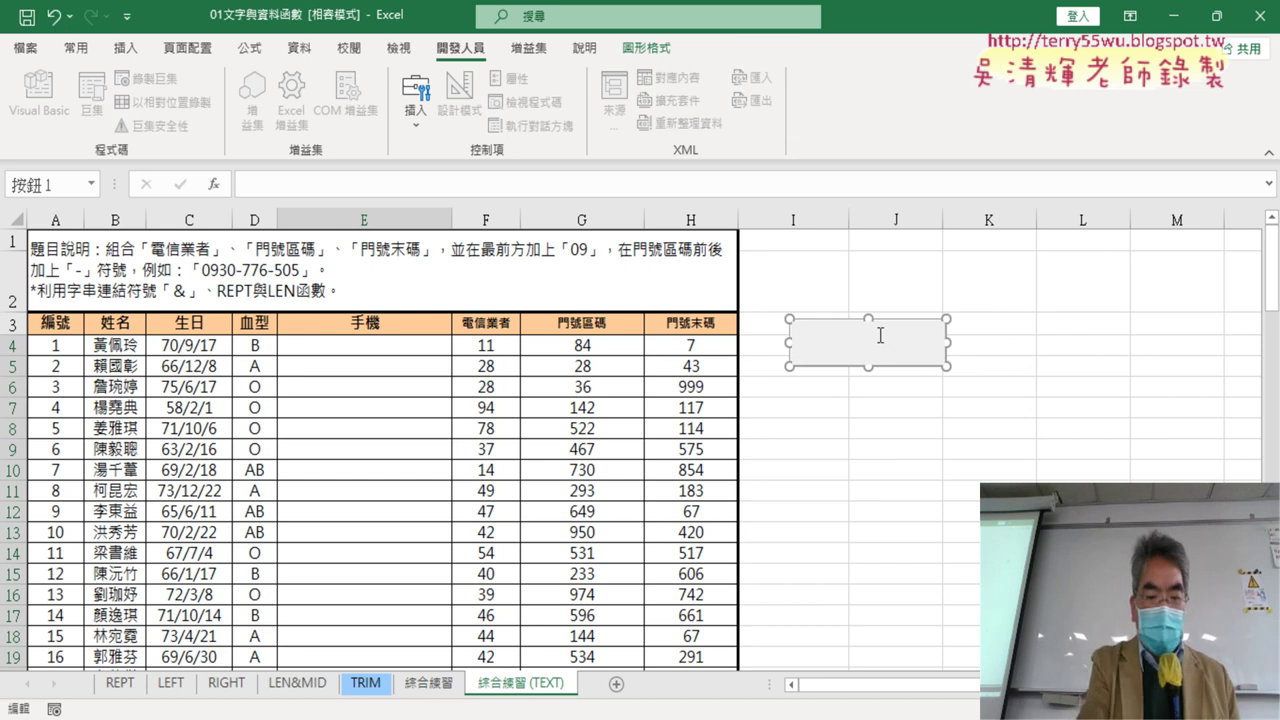
{"action": "type", "text": "串接"}
{"action": "left_click", "coordinate": [895, 428]}
Paste a copy of the button below it, assign the 清除 macro and caption it 清除
{"action": "right_click", "coordinate": [916, 360]}
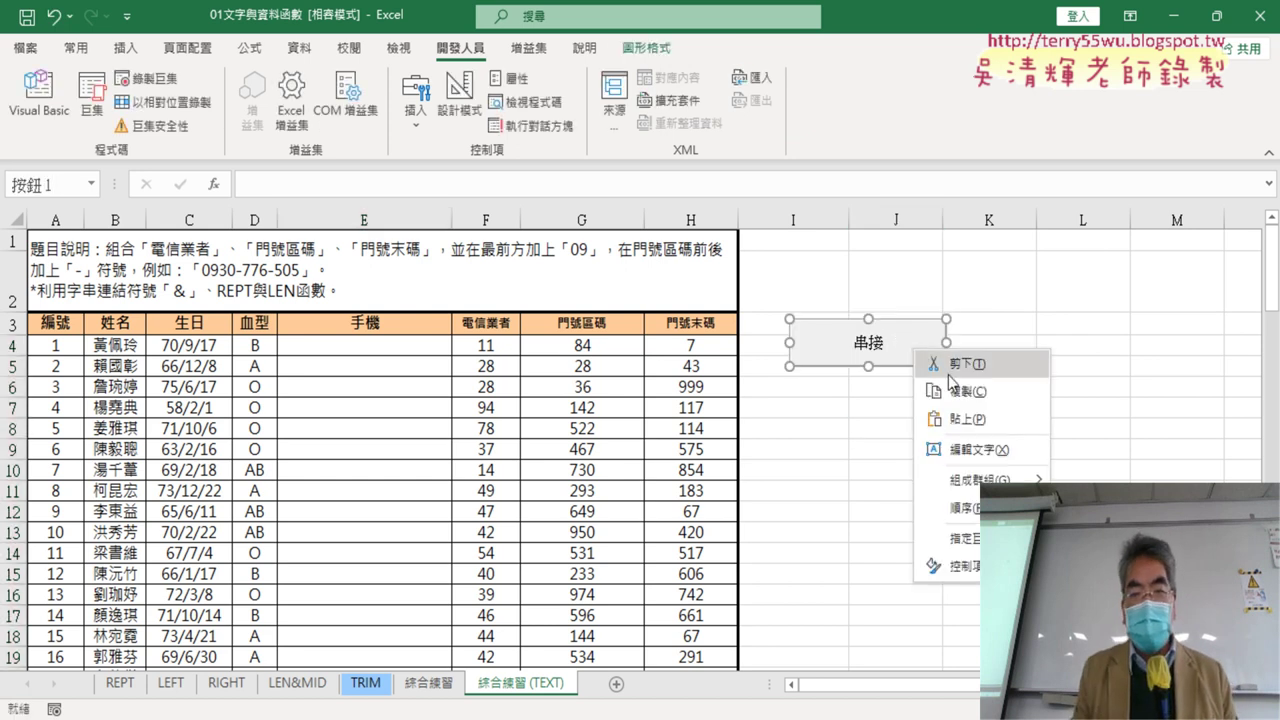
{"action": "key", "text": "Escape"}
{"action": "left_click", "coordinate": [802, 388]}
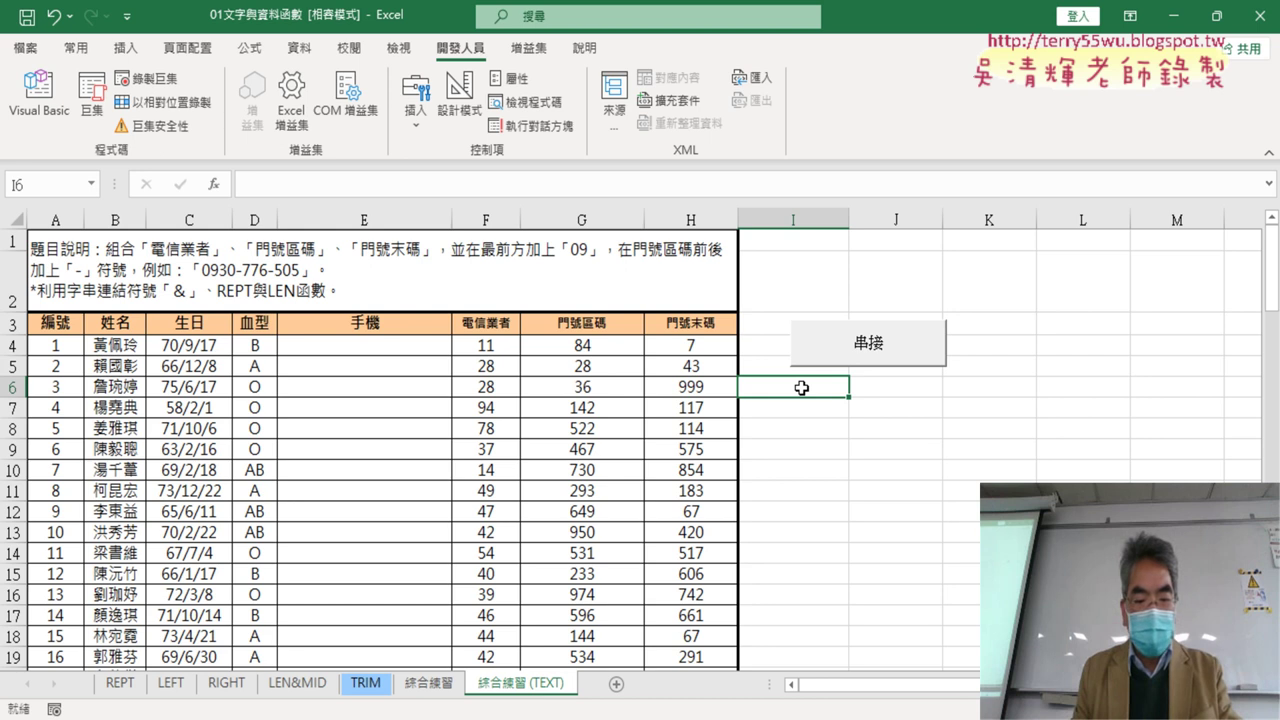
{"action": "key", "text": "ctrl+v"}
{"action": "right_click", "coordinate": [910, 399]}
{"action": "left_click", "coordinate": [965, 588]}
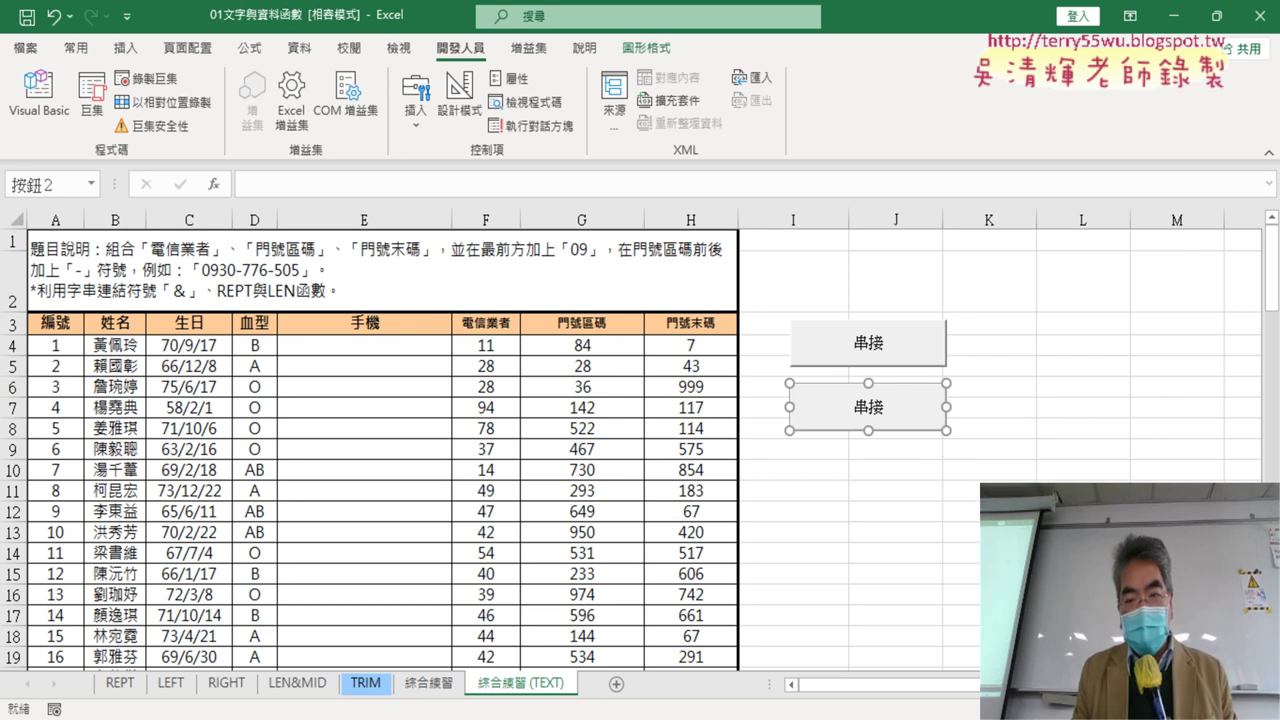
{"action": "left_click", "coordinate": [822, 408]}
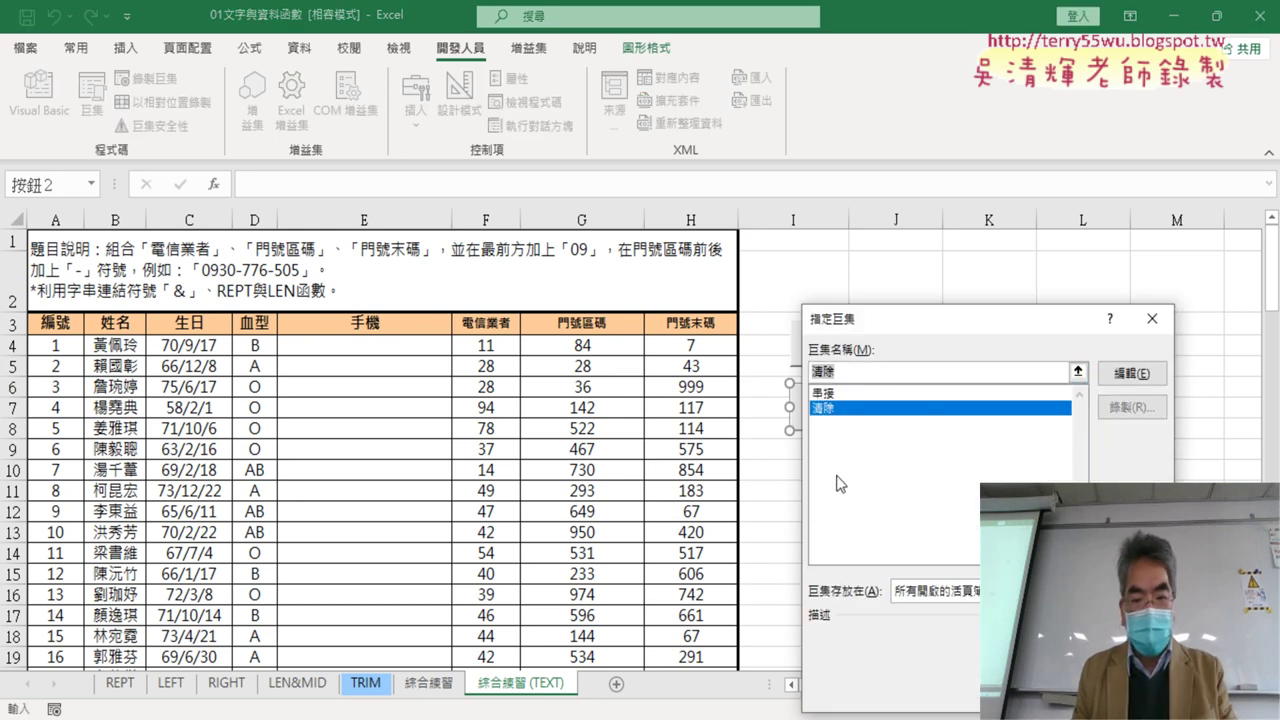
{"action": "key", "text": "Return"}
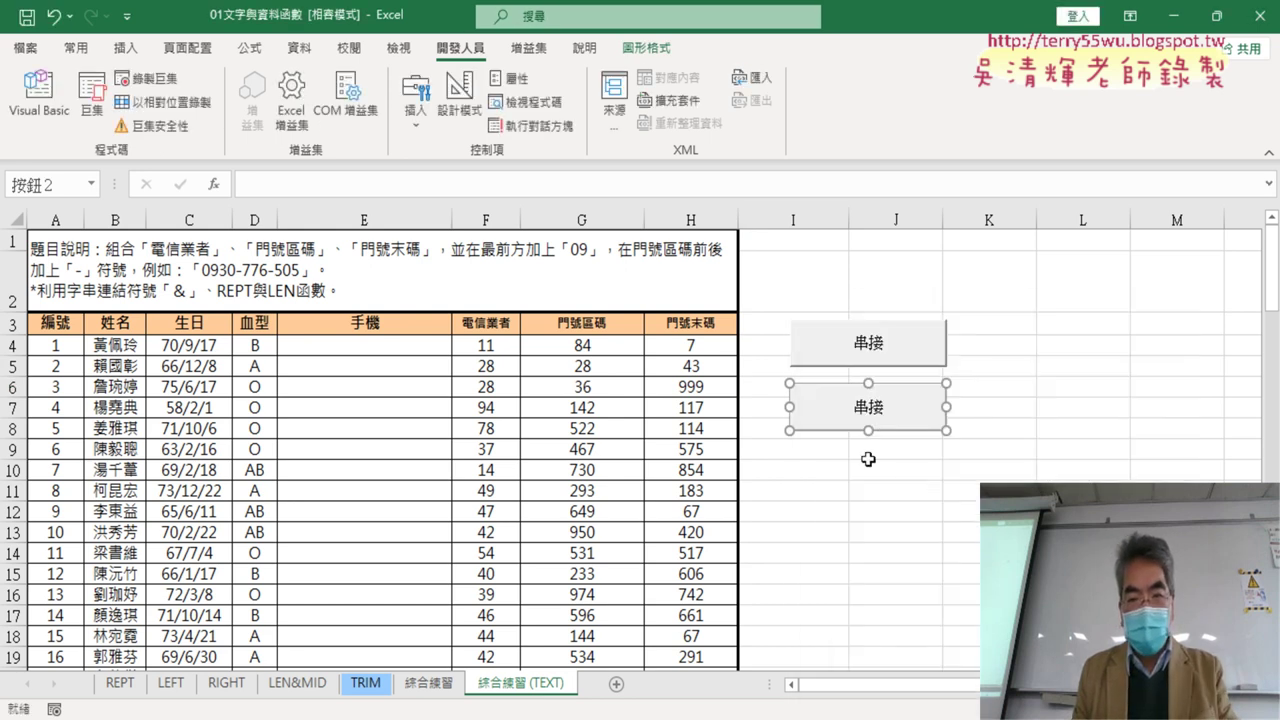
{"action": "left_click", "coordinate": [860, 407]}
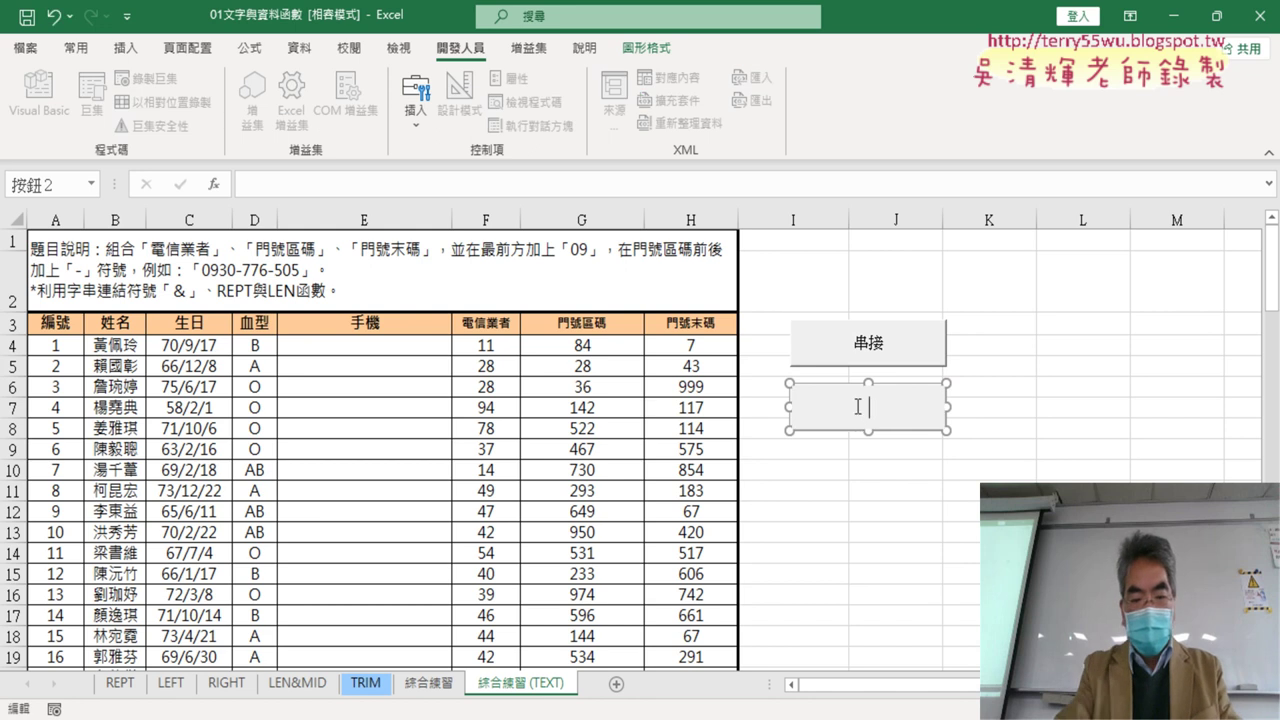
{"action": "type", "text": "清除"}
{"action": "left_click", "coordinate": [1083, 490]}
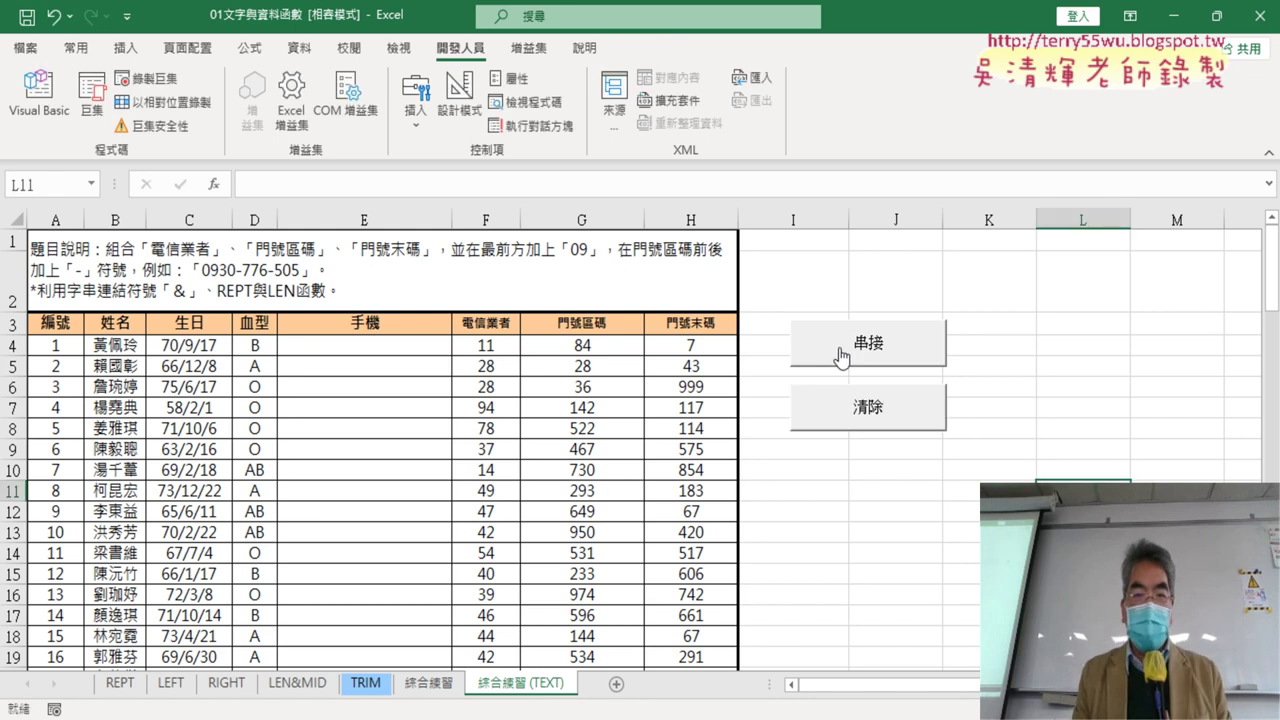
Alternate the 串接 and 清除 buttons, ending with 串接 so column E holds the phone numbers
{"action": "left_click", "coordinate": [840, 357]}
{"action": "left_click", "coordinate": [845, 420]}
{"action": "left_click", "coordinate": [864, 360]}
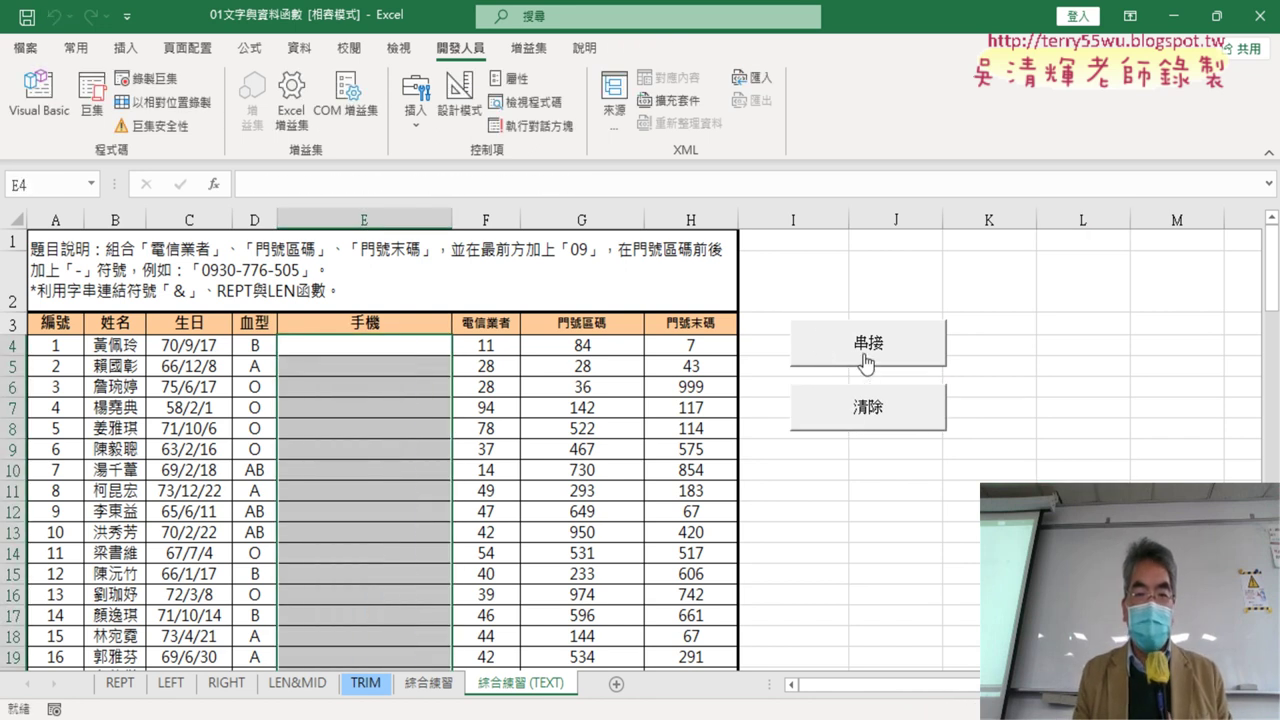
{"action": "left_click", "coordinate": [866, 360]}
{"action": "left_click", "coordinate": [862, 410]}
{"action": "left_click", "coordinate": [884, 343]}
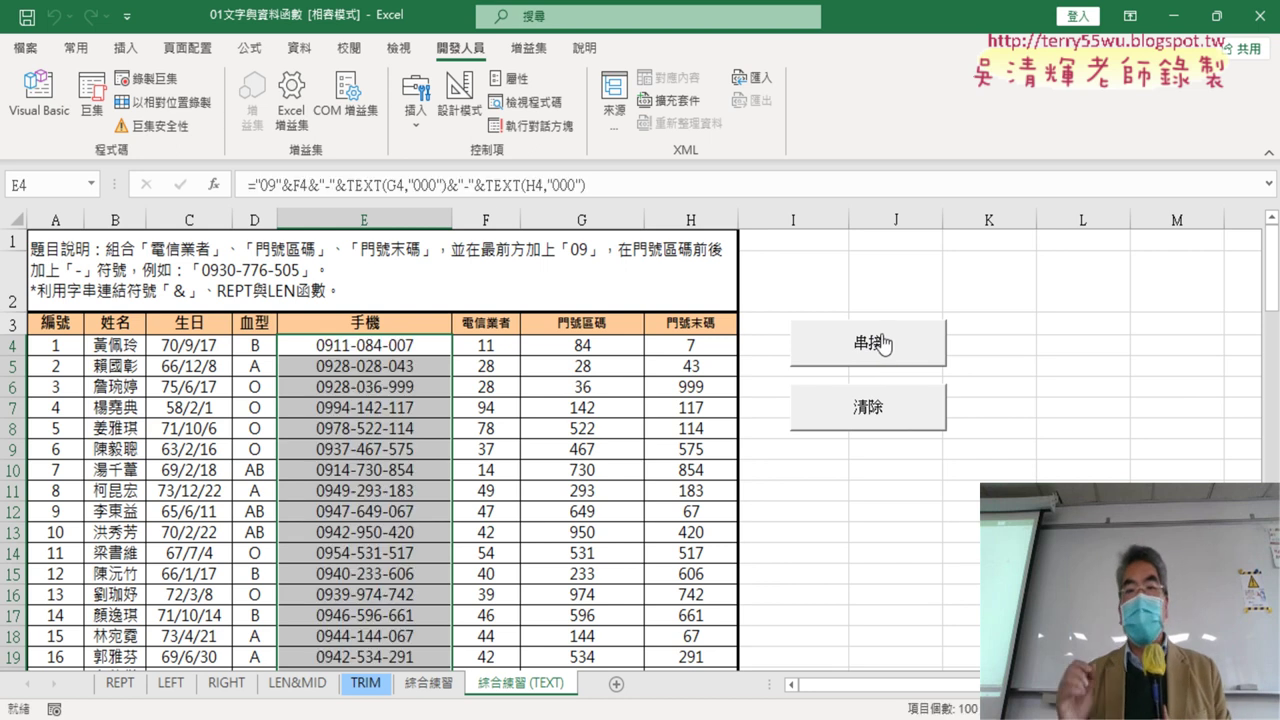
{"action": "left_click", "coordinate": [897, 422]}
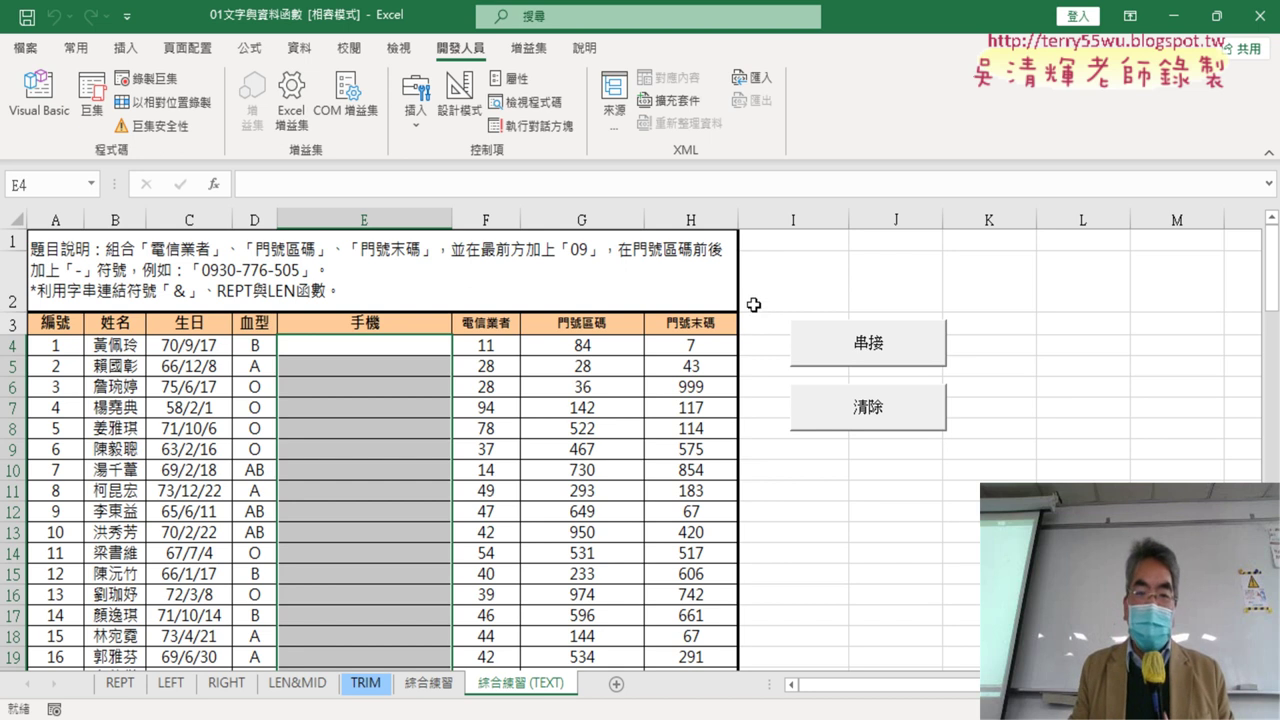
{"action": "left_click", "coordinate": [853, 358]}
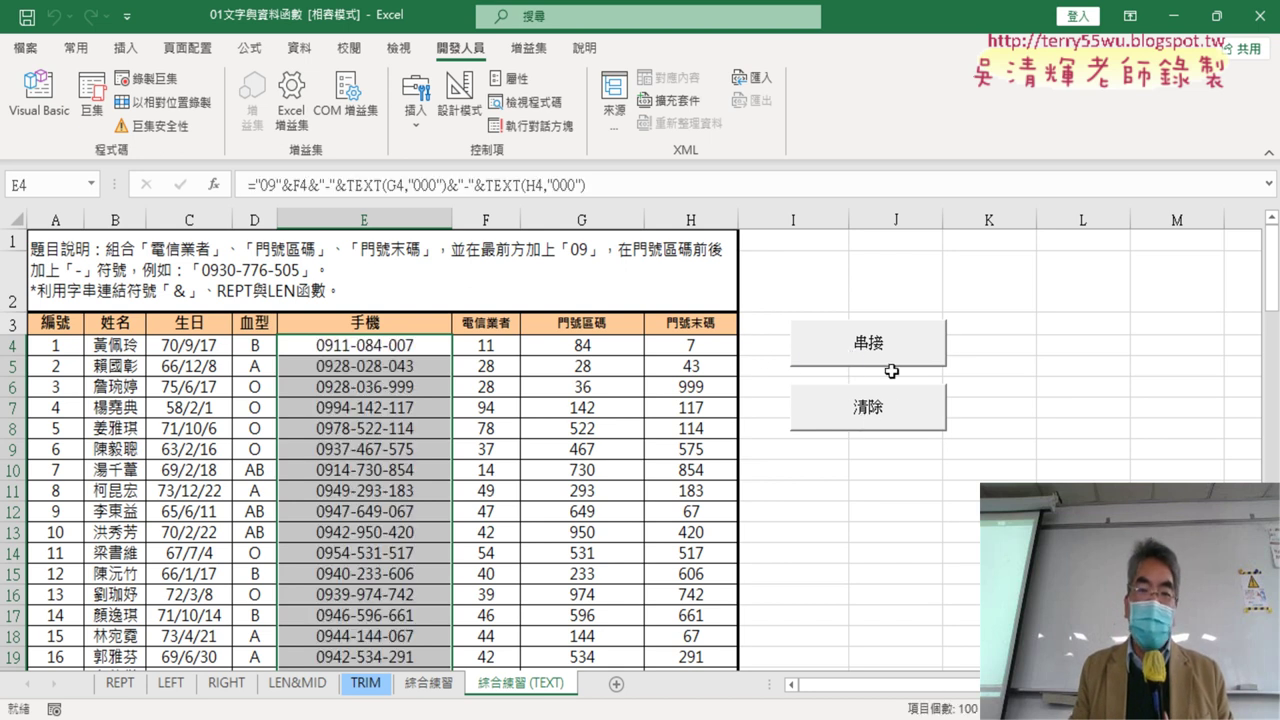